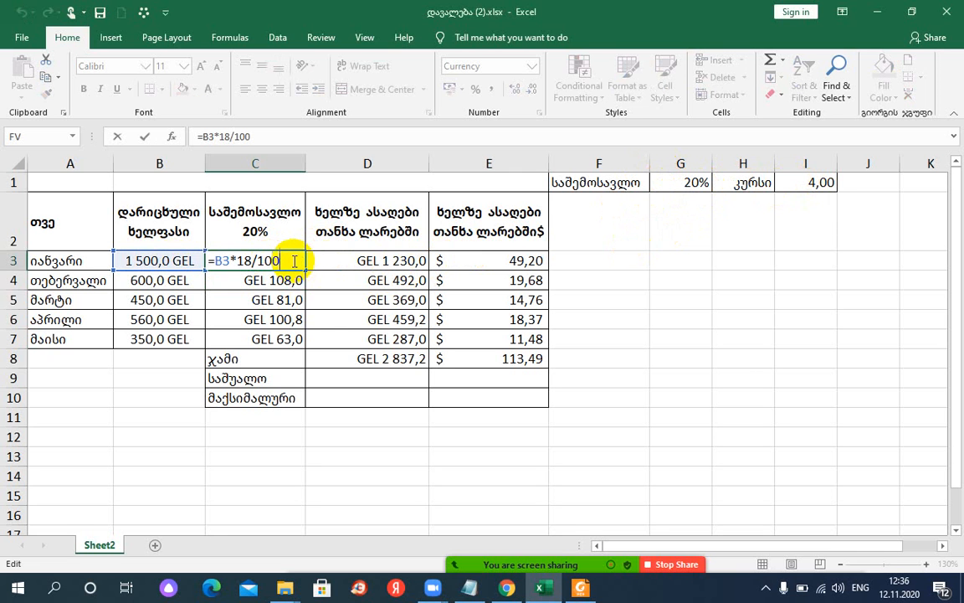
# - Change the January income tax formula in C3 to =B3*18%
pyautogui.press('BackSpace')
pyautogui.press('BackSpace')
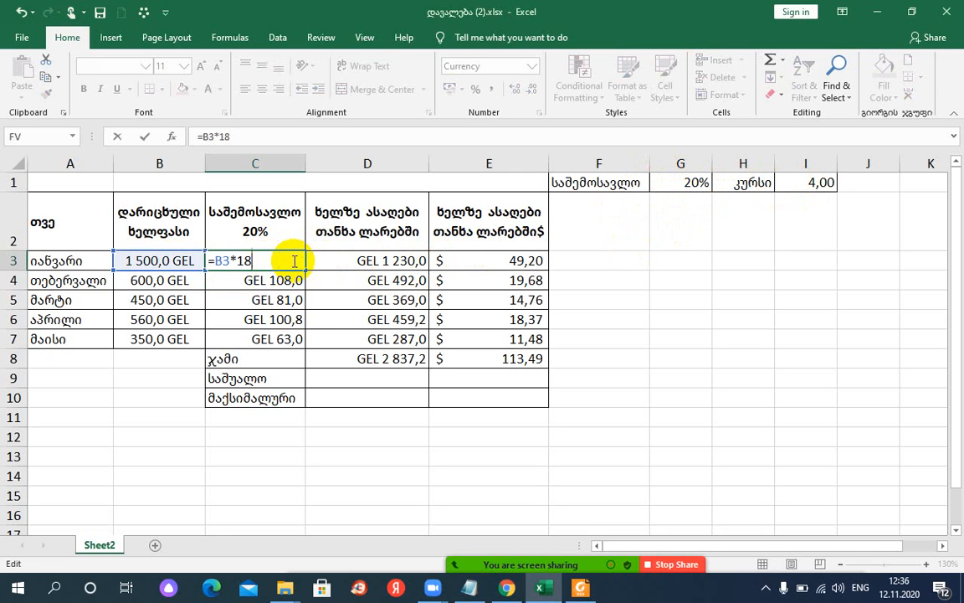
pyautogui.write('%')
pyautogui.press('Return')
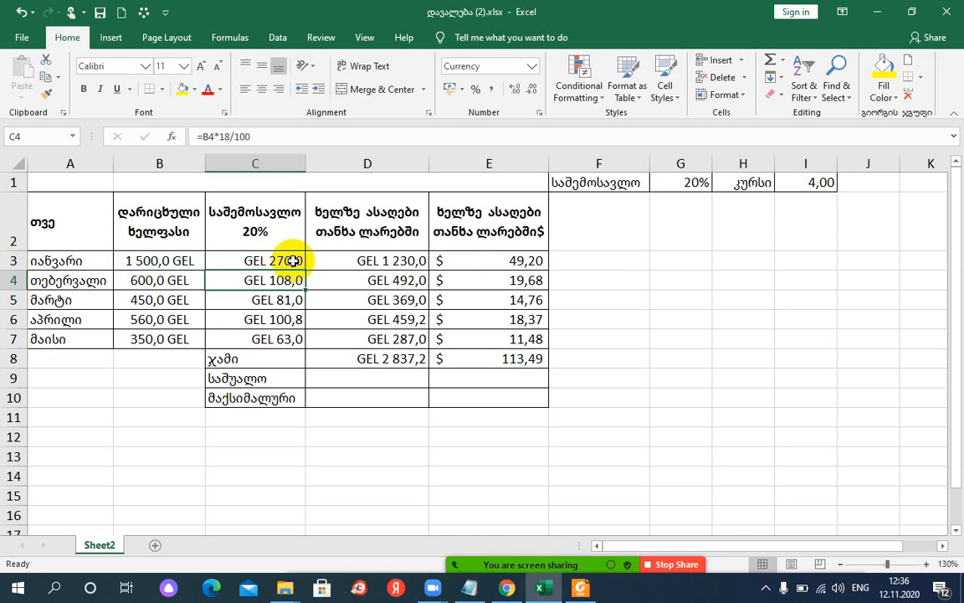
pyautogui.click(293, 261)
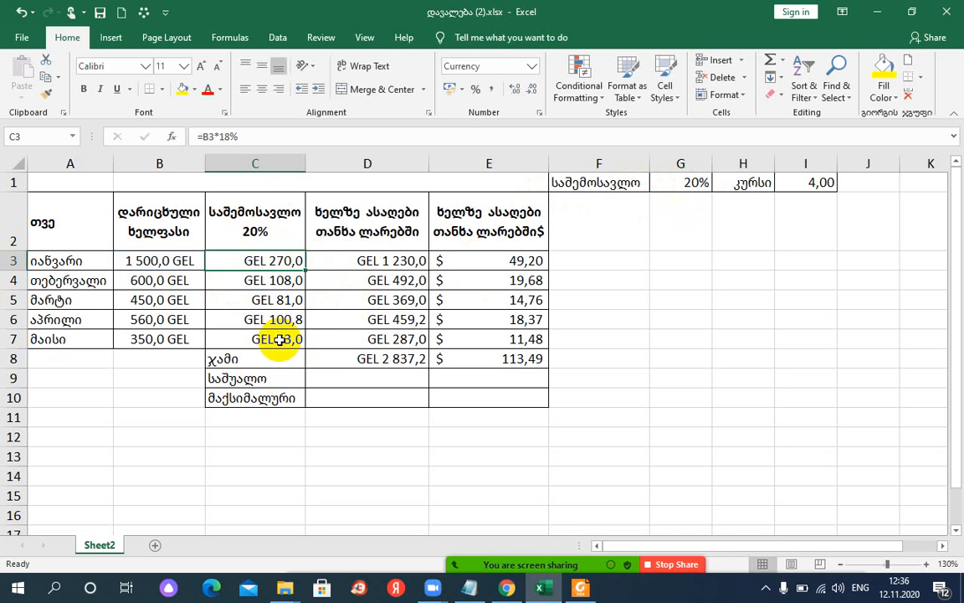
# - Clear the January income tax formula from cell C3
pyautogui.doubleClick(272, 260)
pyautogui.press('BackSpace')
pyautogui.press('BackSpace')
pyautogui.press('BackSpace')
pyautogui.press('BackSpace')
pyautogui.press('BackSpace')
pyautogui.press('BackSpace')
pyautogui.press('BackSpace')
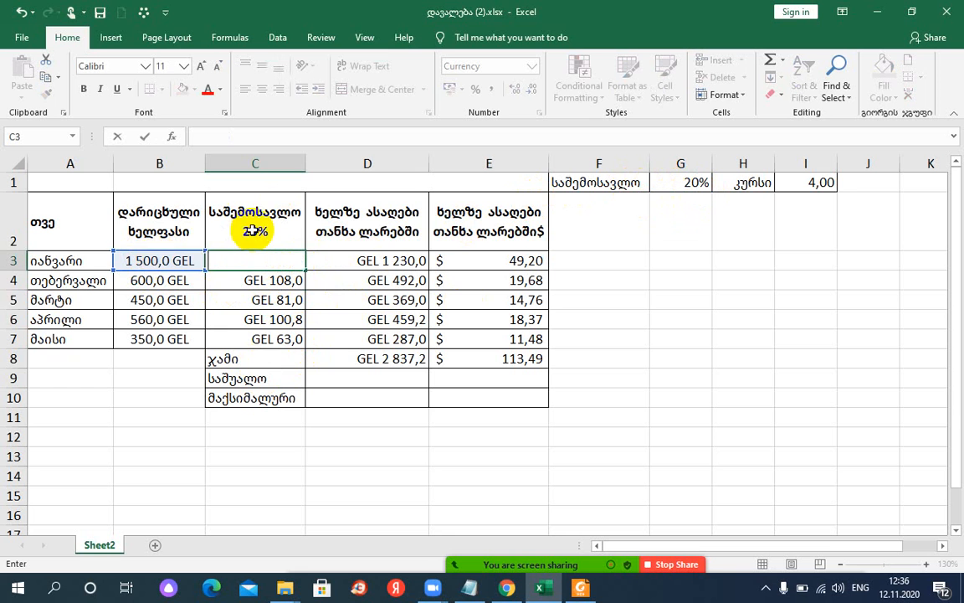
pyautogui.click(153, 261)
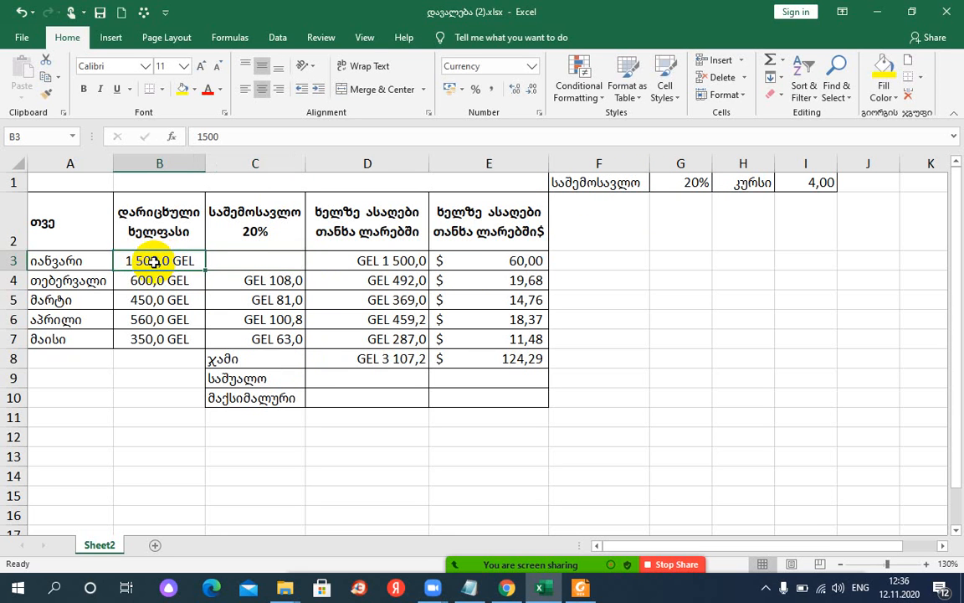
# - Enter a formula in C3 that multiplies B3 by the named tax rate cell G1, =B3*პროცენტი
pyautogui.click(235, 261)
pyautogui.write('=')
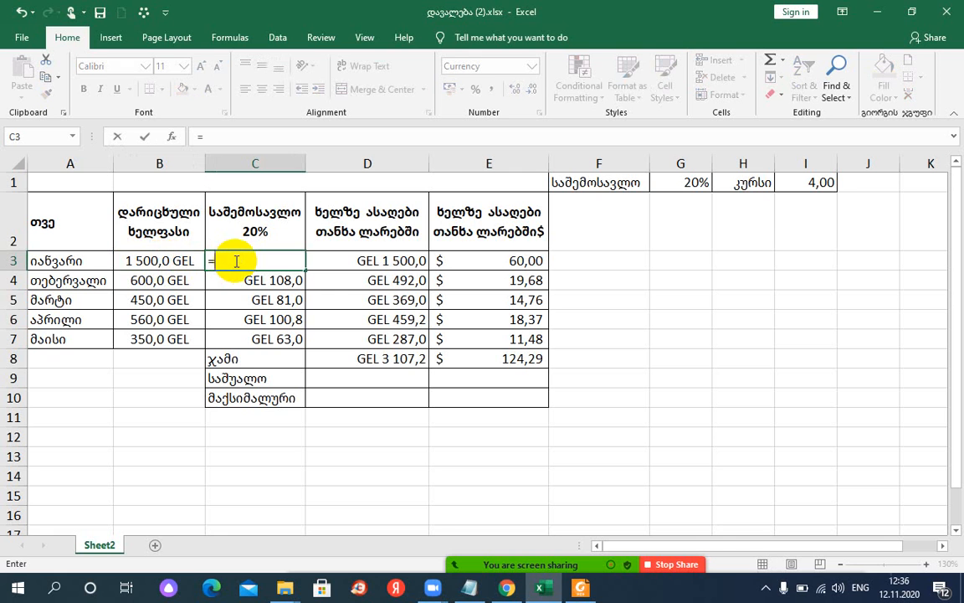
pyautogui.click(161, 259)
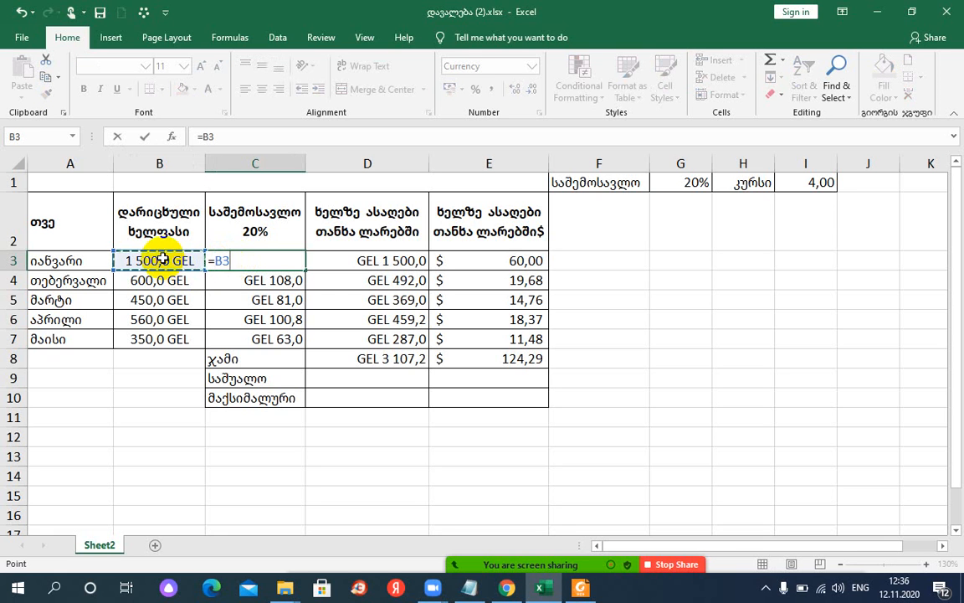
pyautogui.write('*')
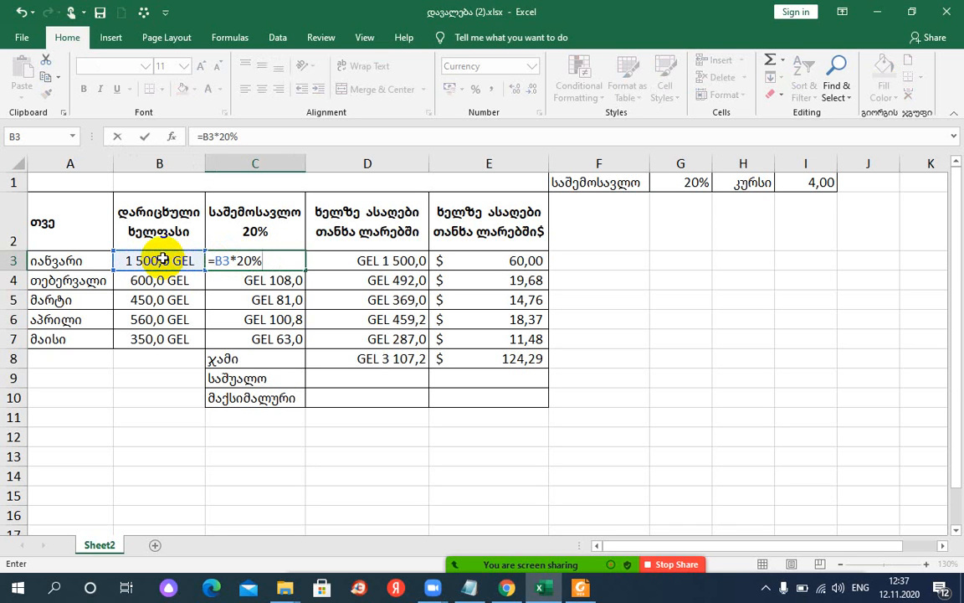
pyautogui.press('BackSpace')
pyautogui.press('BackSpace')
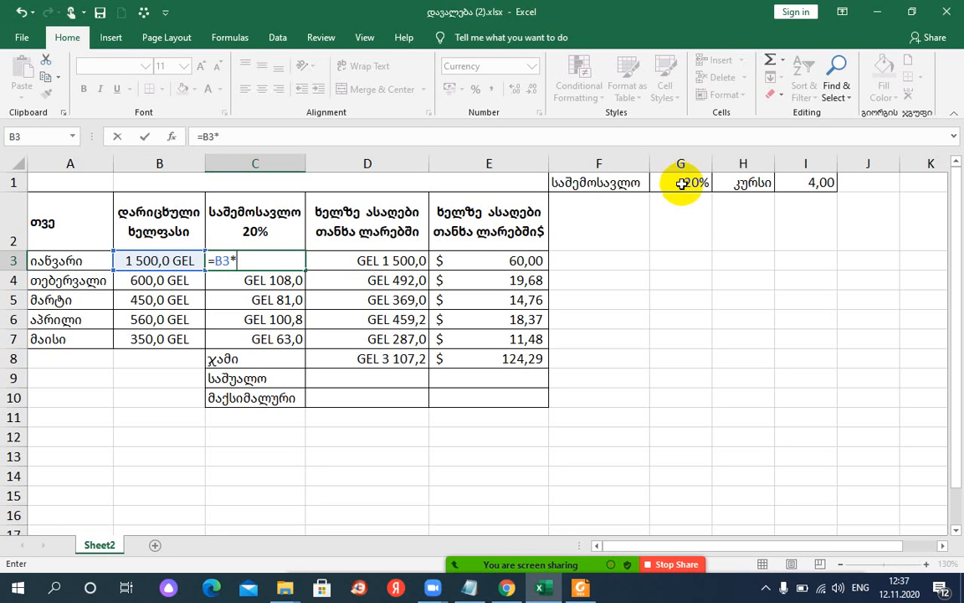
pyautogui.click(682, 180)
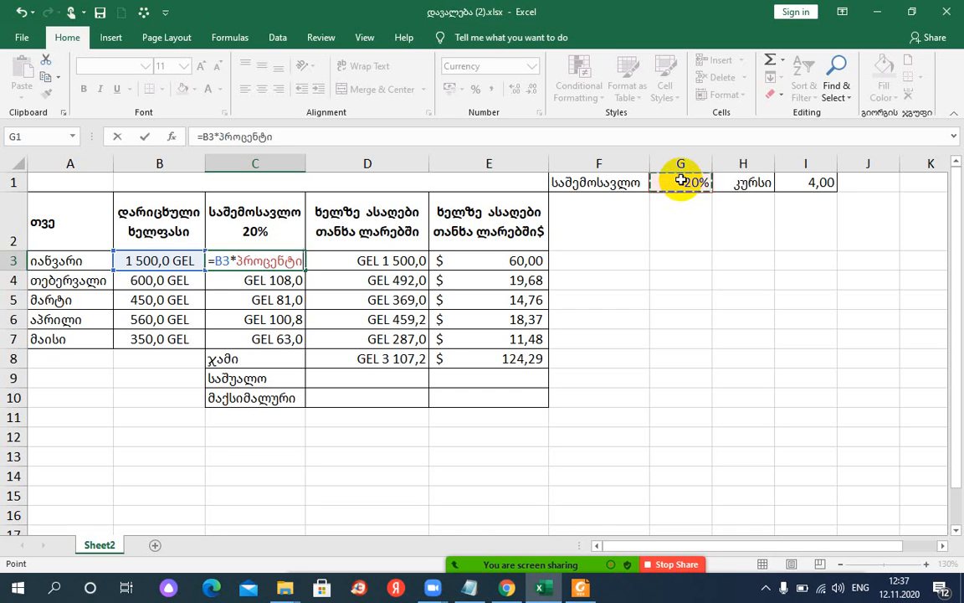
pyautogui.press('Return')
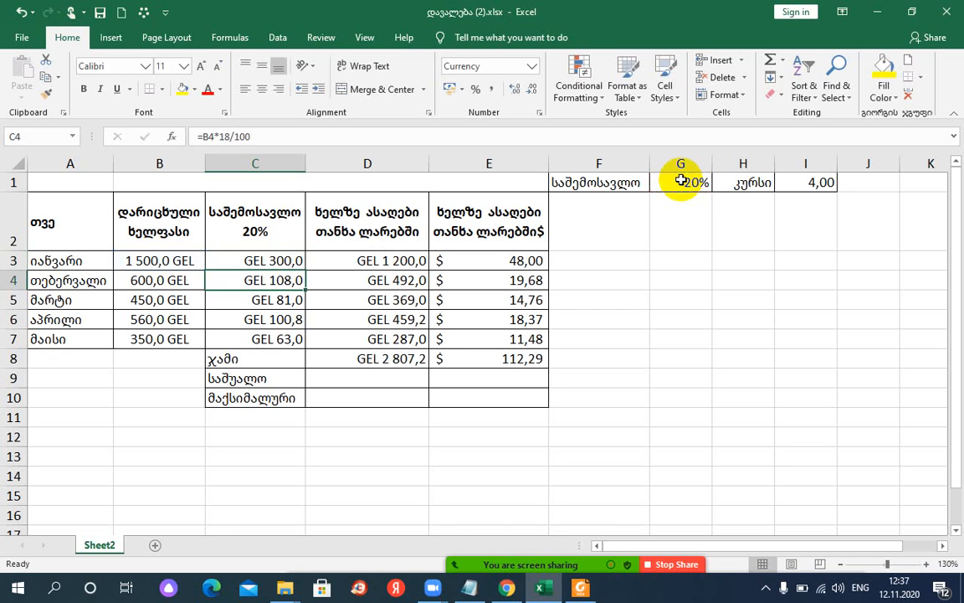
# - Fill the C3 tax formula down through C10 and clear the surplus copies in C8:C10
pyautogui.click(255, 260)
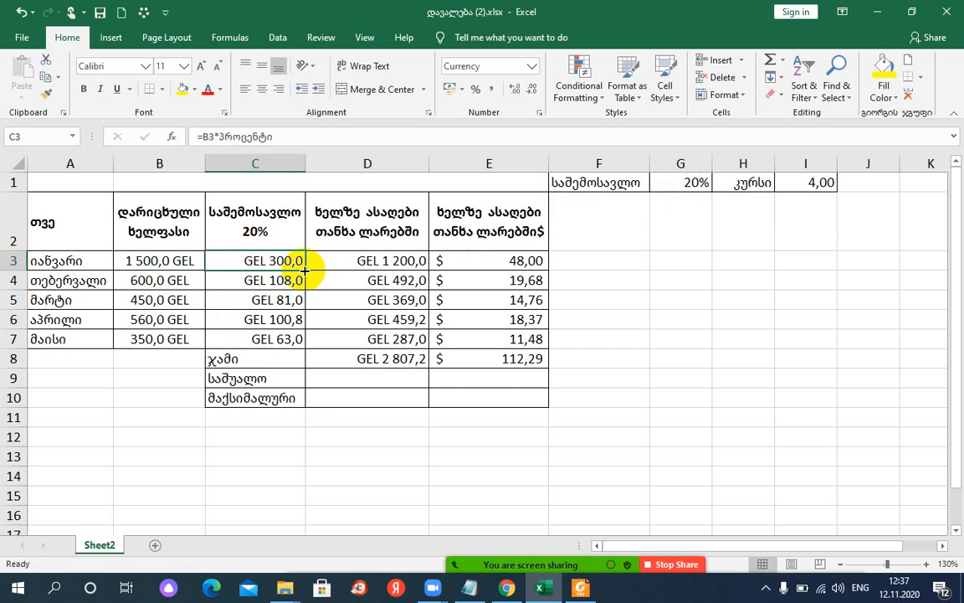
pyautogui.moveTo(306, 270); pyautogui.dragTo(306, 397)
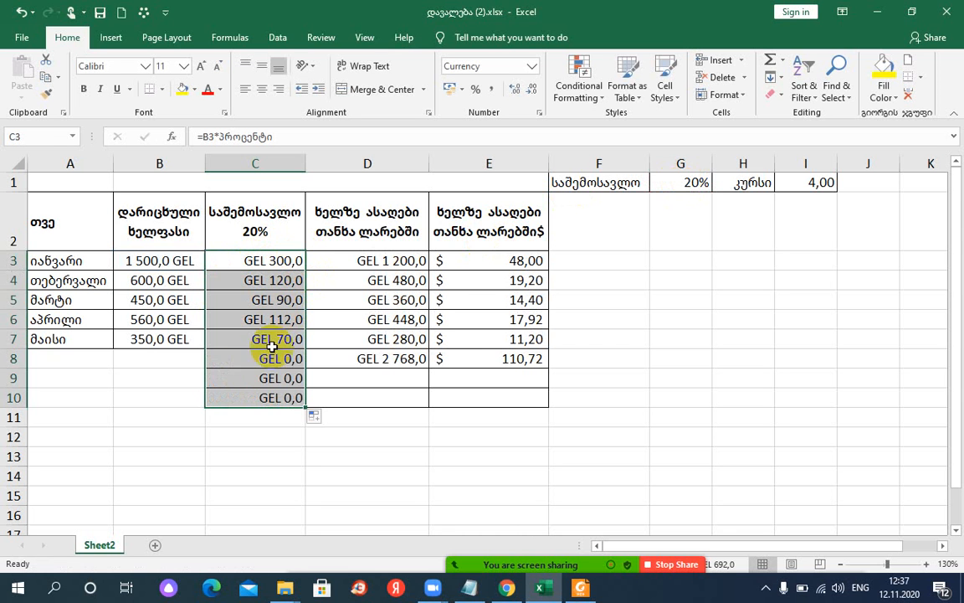
pyautogui.moveTo(238, 366); pyautogui.dragTo(270, 404)
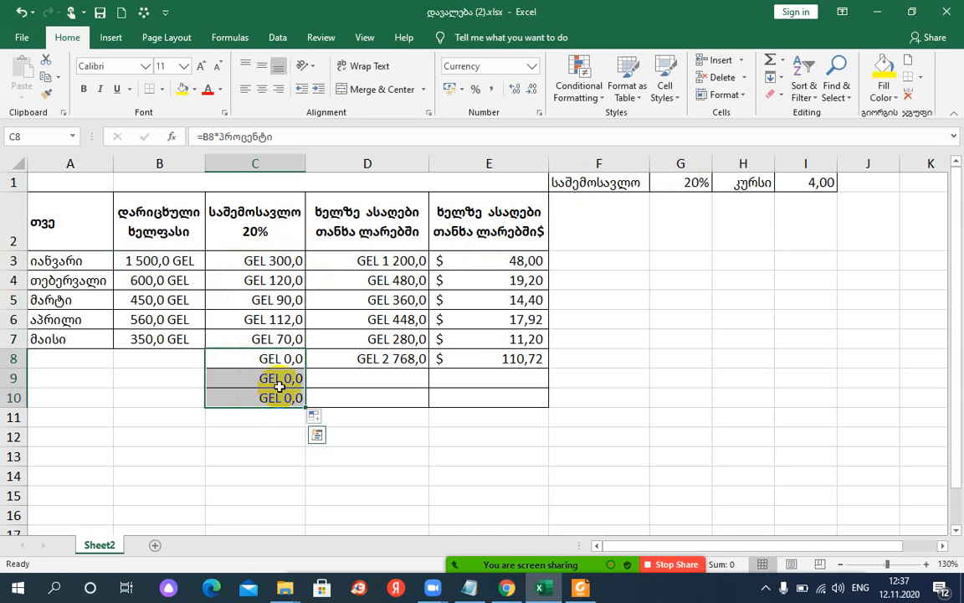
pyautogui.press('BackSpace')
pyautogui.click(280, 395)
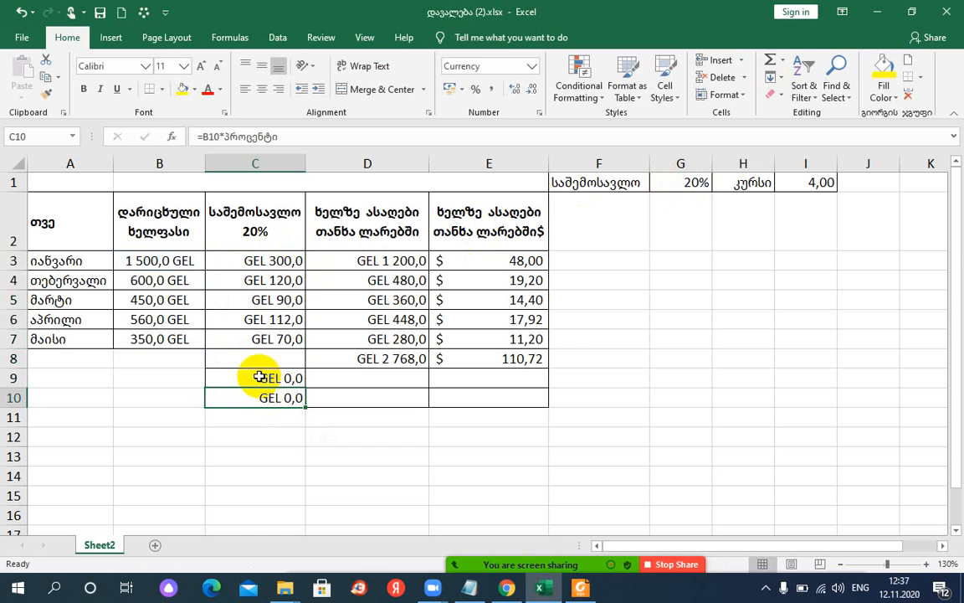
pyautogui.click(260, 378)
pyautogui.press('BackSpace')
pyautogui.click(252, 399)
pyautogui.press('BackSpace')
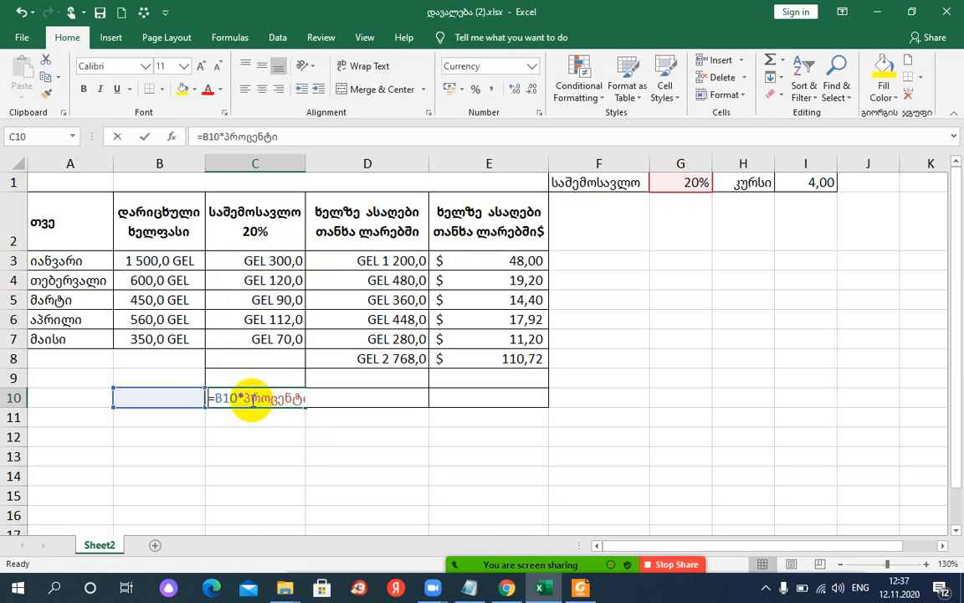
pyautogui.click(259, 280)
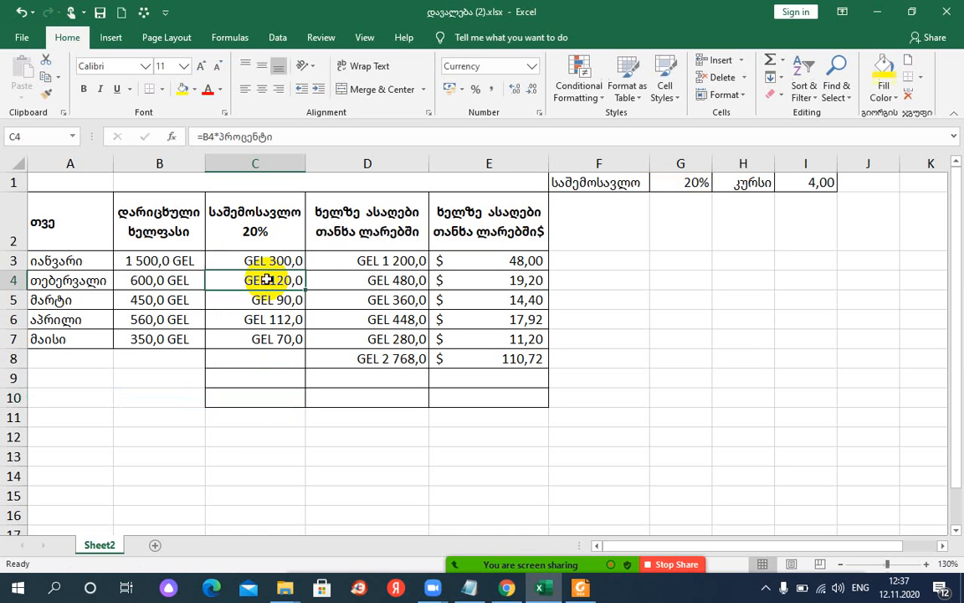
# - Set the income tax rate in G1 to 18%
pyautogui.click(694, 182)
pyautogui.doubleClick(693, 183)
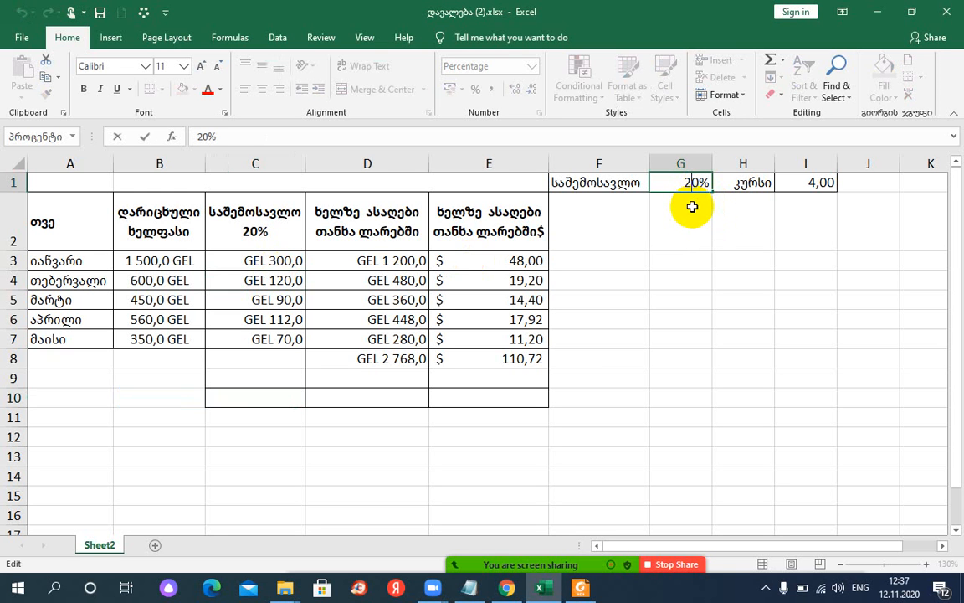
pyautogui.press('BackSpace')
pyautogui.press('BackSpace')
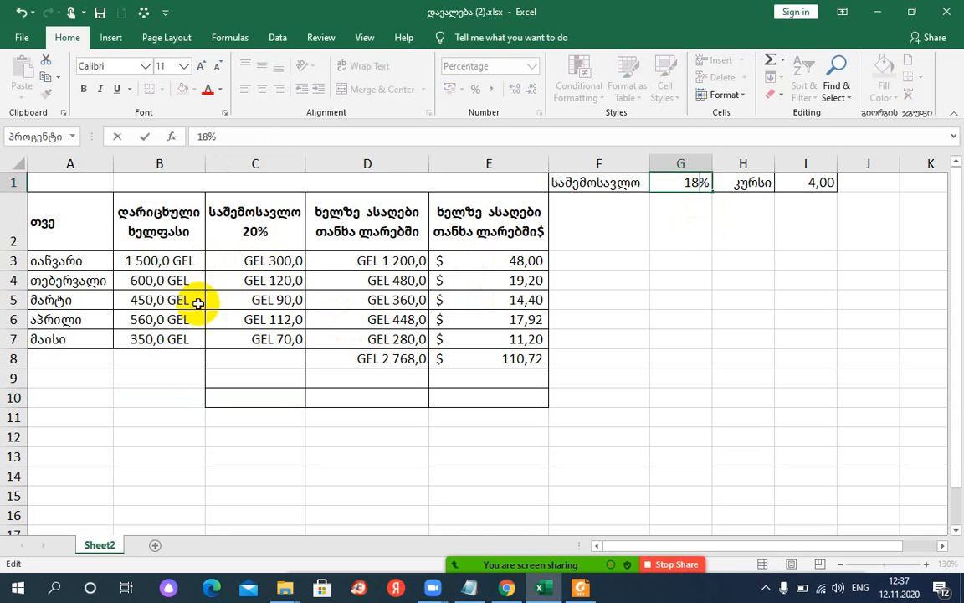
pyautogui.press('Return')
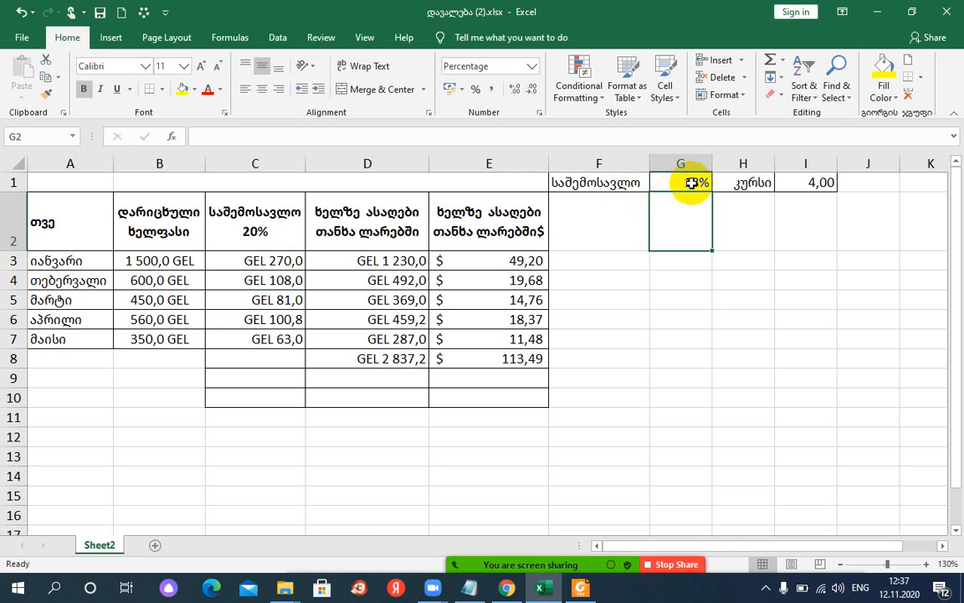
# - Enter a second tax rate of 18% in cell G3
pyautogui.click(680, 318)
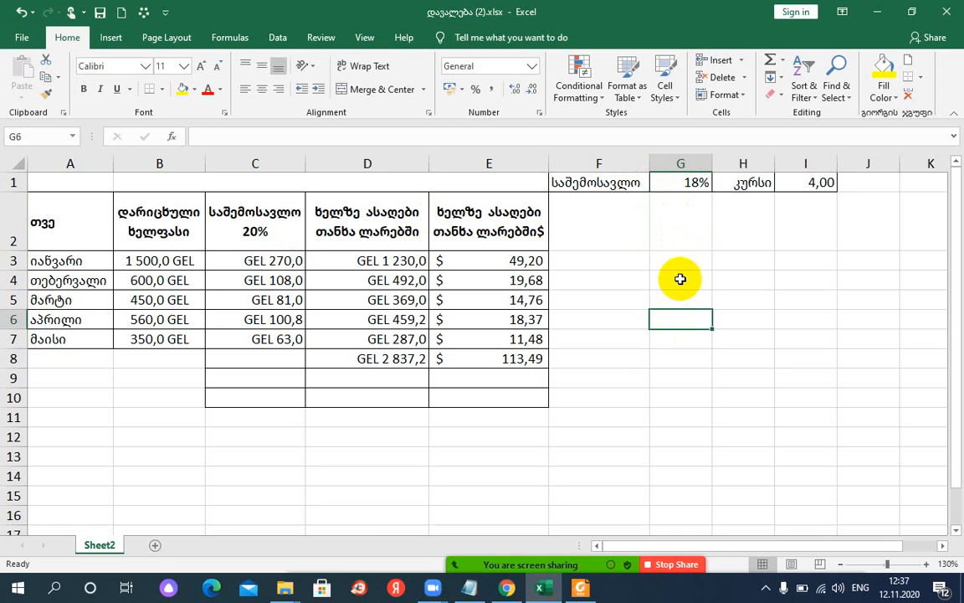
pyautogui.click(680, 259)
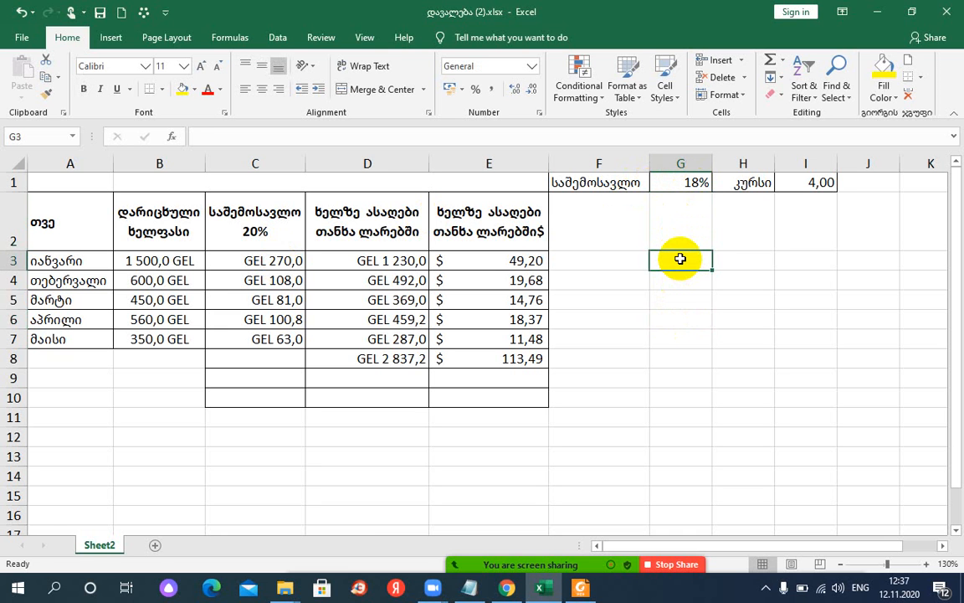
pyautogui.write('18')
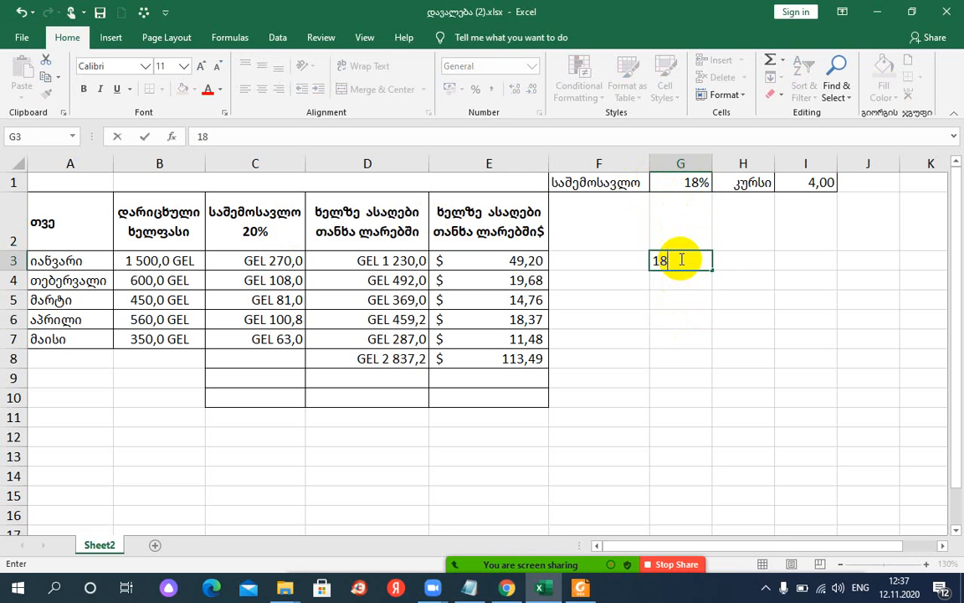
pyautogui.press('Return')
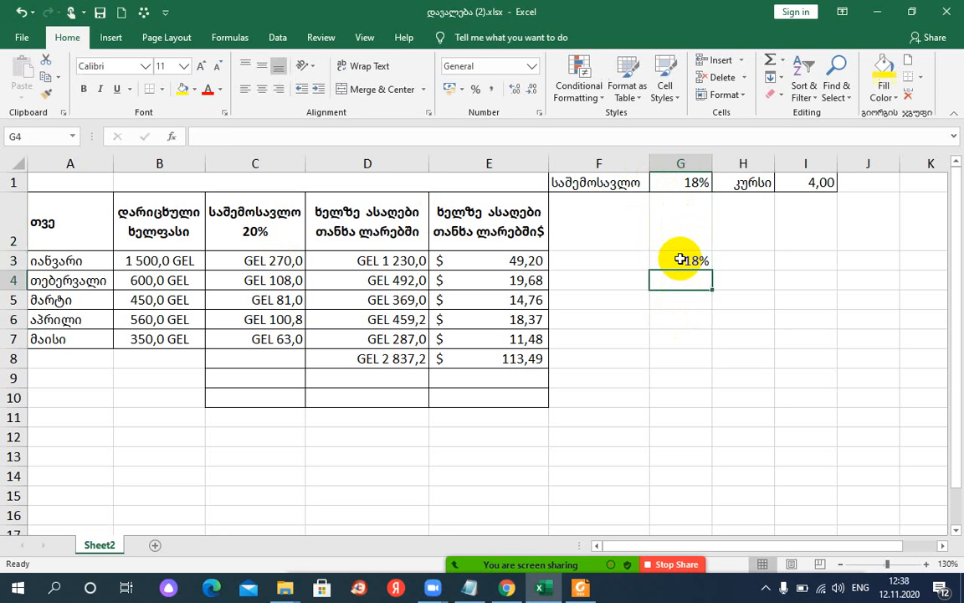
pyautogui.click(680, 260)
# - Replace the January tax formula in C3 with =B3*G3 and fill it down through C7
pyautogui.click(285, 262)
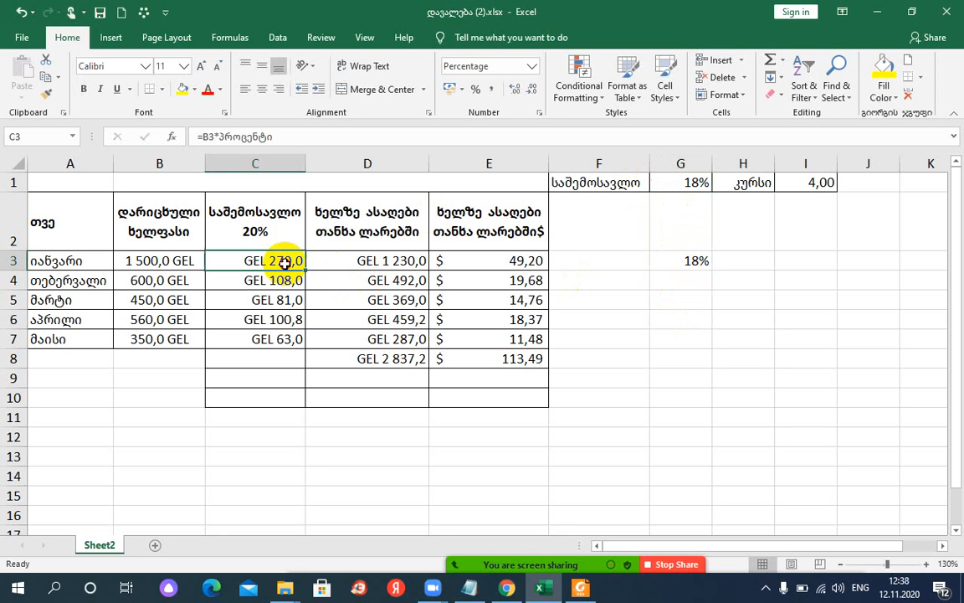
pyautogui.write('=')
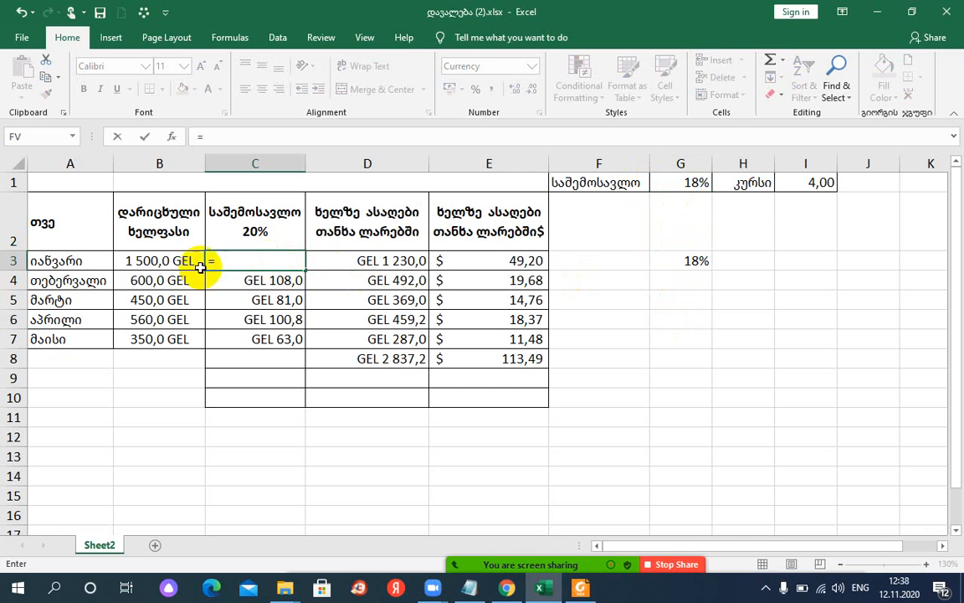
pyautogui.click(144, 262)
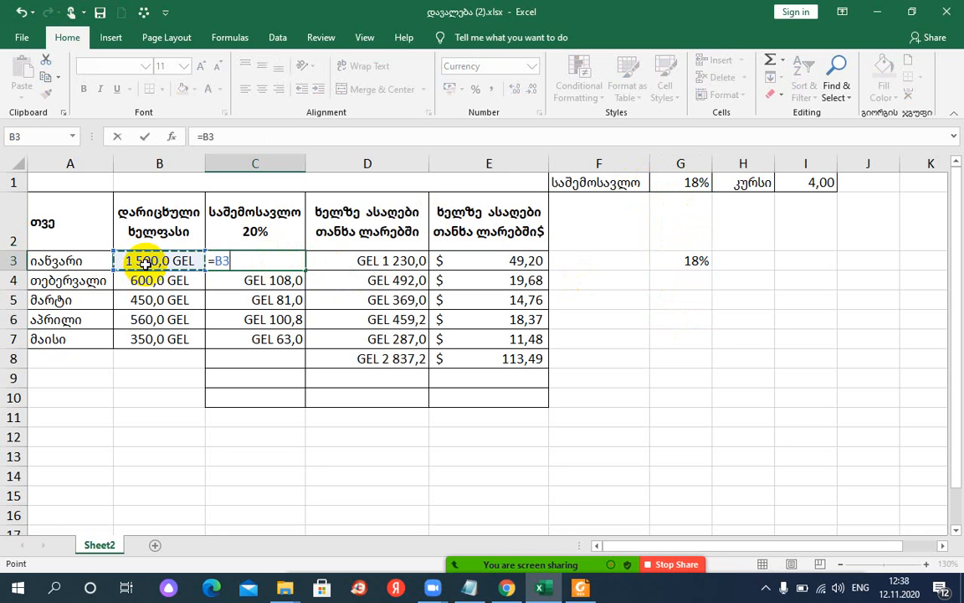
pyautogui.write('*')
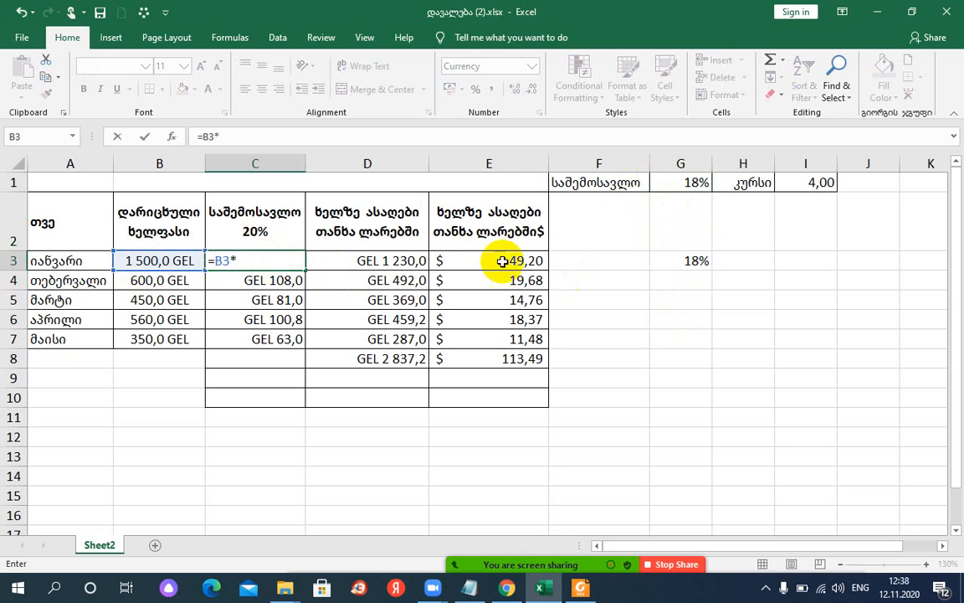
pyautogui.click(677, 260)
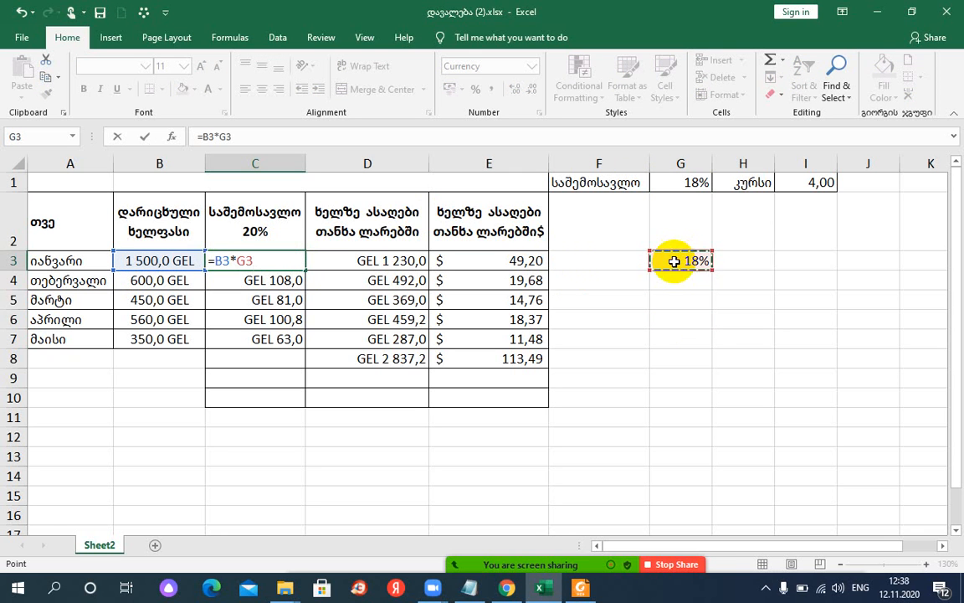
pyautogui.press('Return')
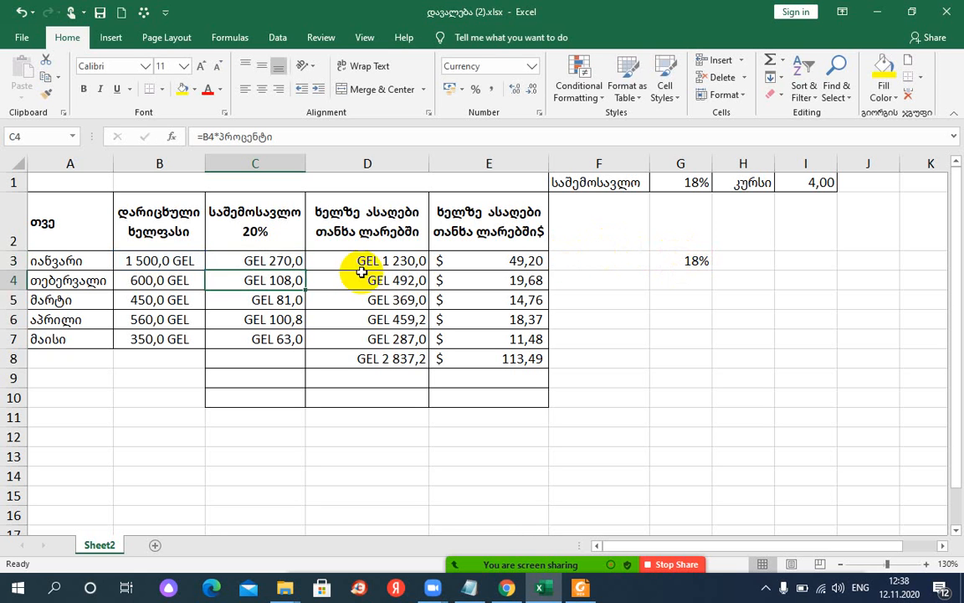
pyautogui.click(278, 258)
pyautogui.moveTo(305, 267); pyautogui.dragTo(309, 343)
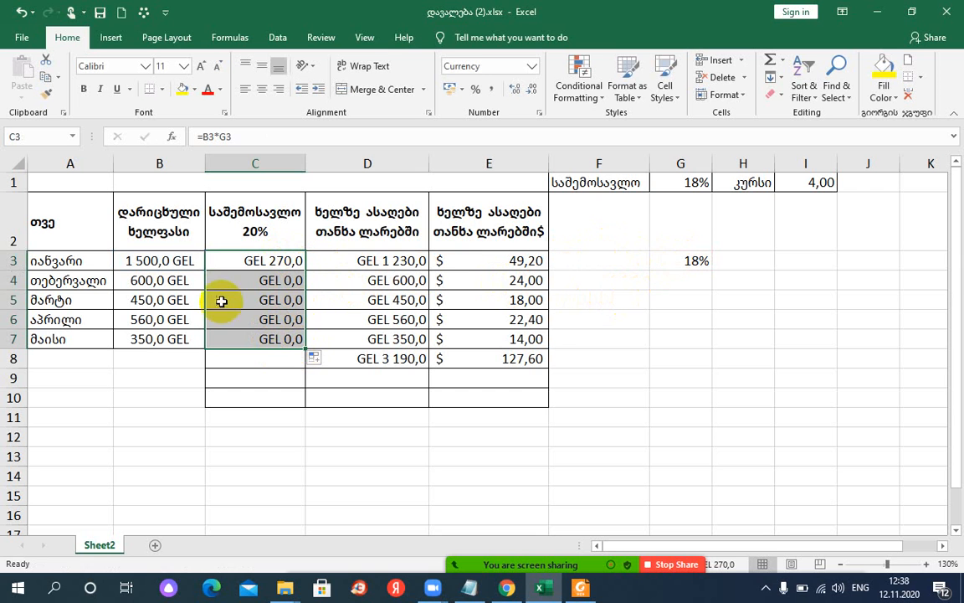
# - Inspect the tax formulas in C3, C4 and C5 to see which rate cell in column G each one references
pyautogui.click(677, 261)
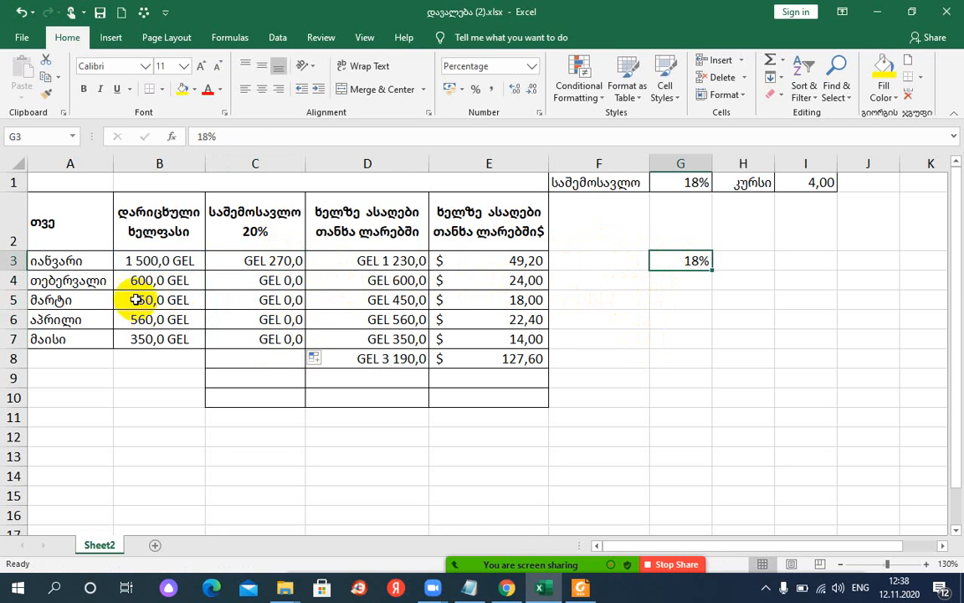
pyautogui.doubleClick(270, 261)
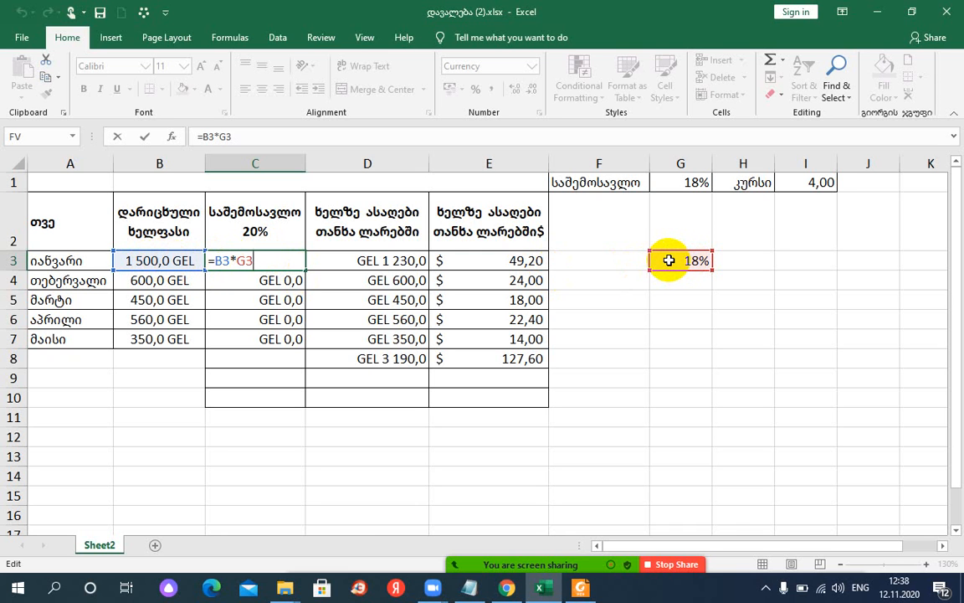
pyautogui.press('Return')
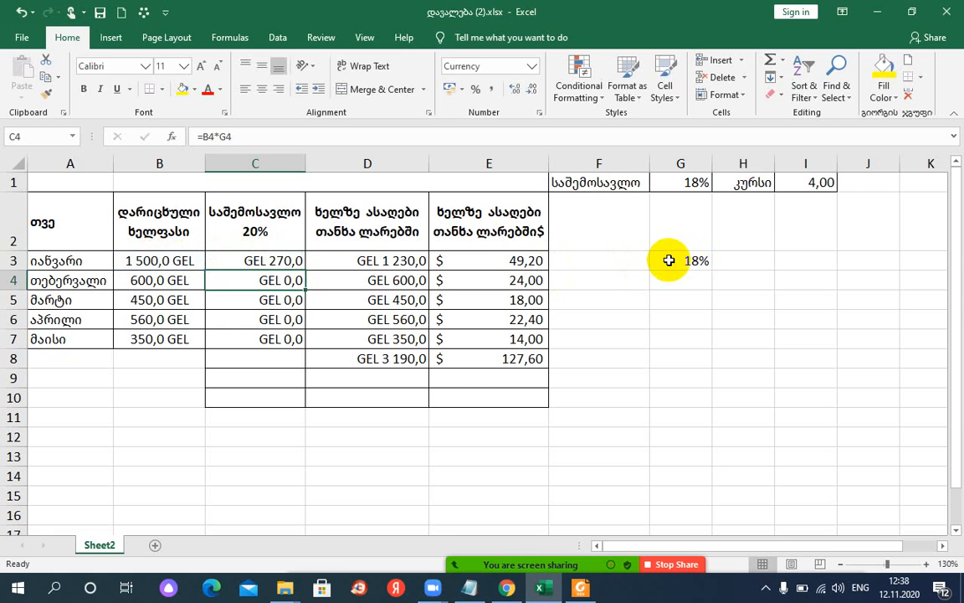
pyautogui.doubleClick(271, 280)
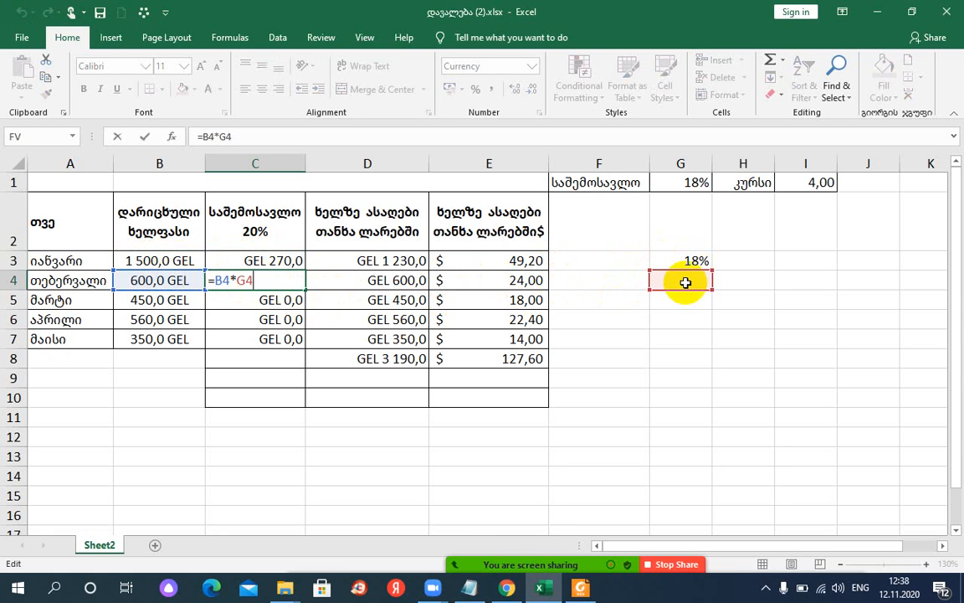
pyautogui.press('Return')
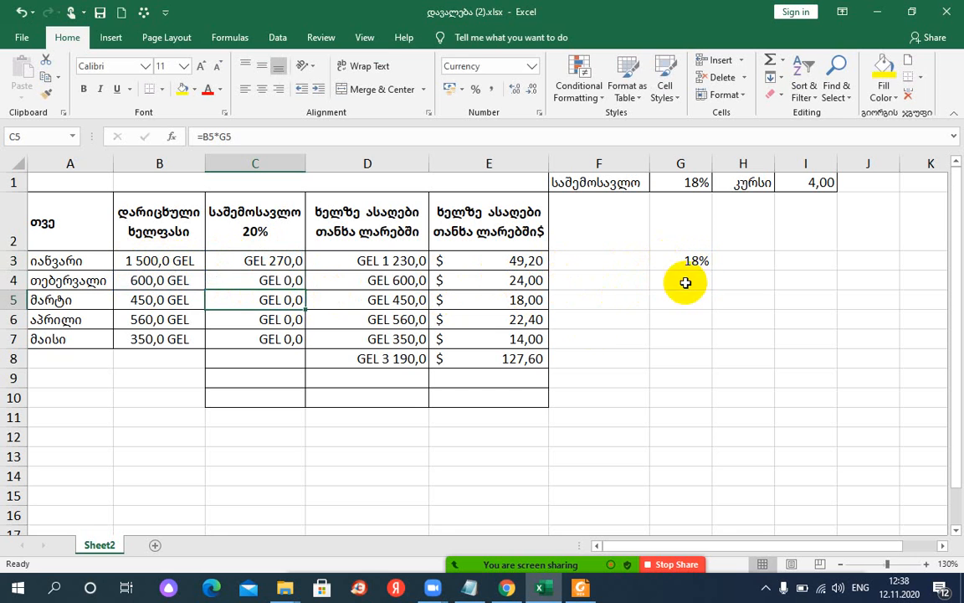
pyautogui.doubleClick(275, 302)
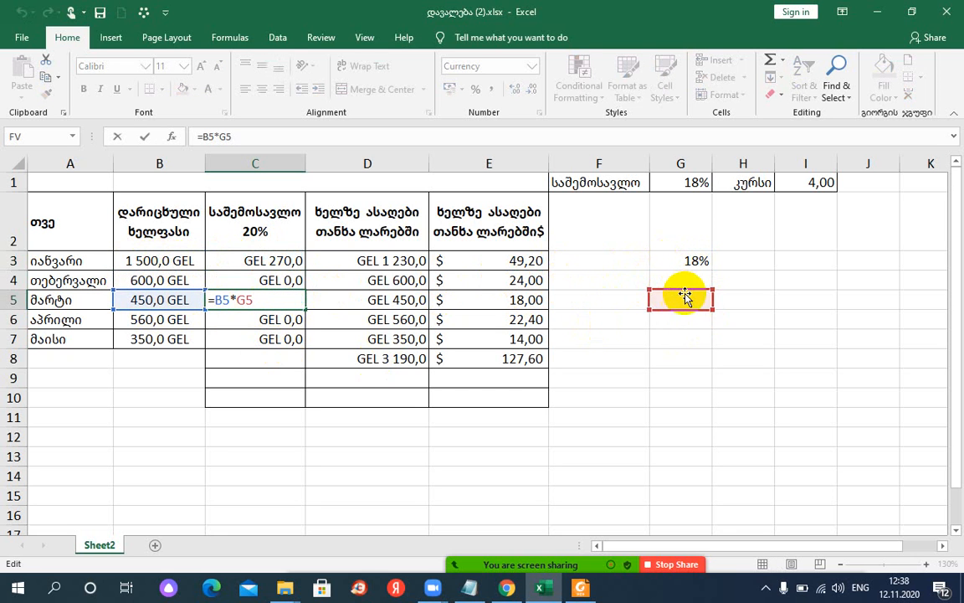
pyautogui.press('Return')
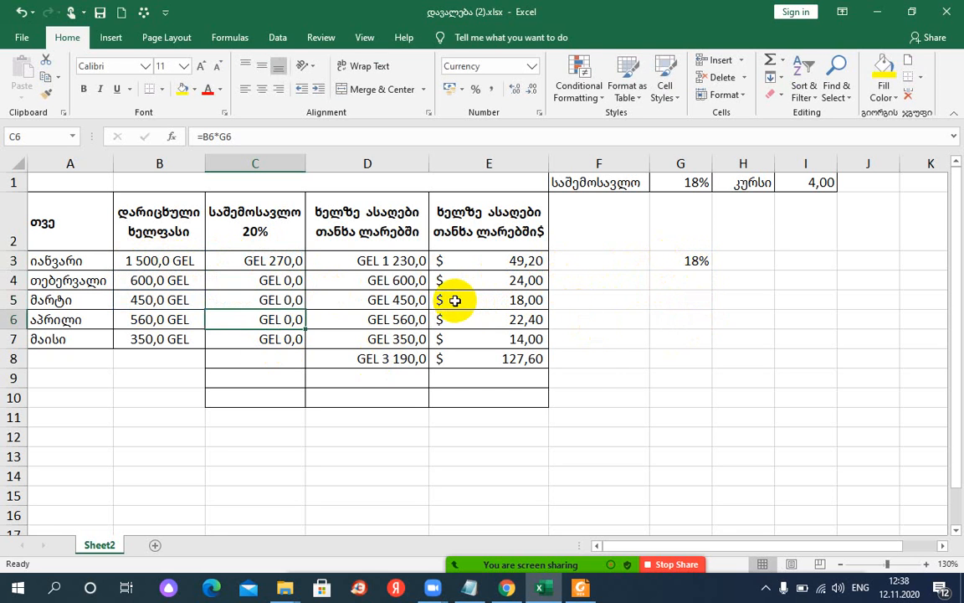
# - Enter the sample numbers 3, 4 and 5 in cells H6 to H8
pyautogui.click(730, 322)
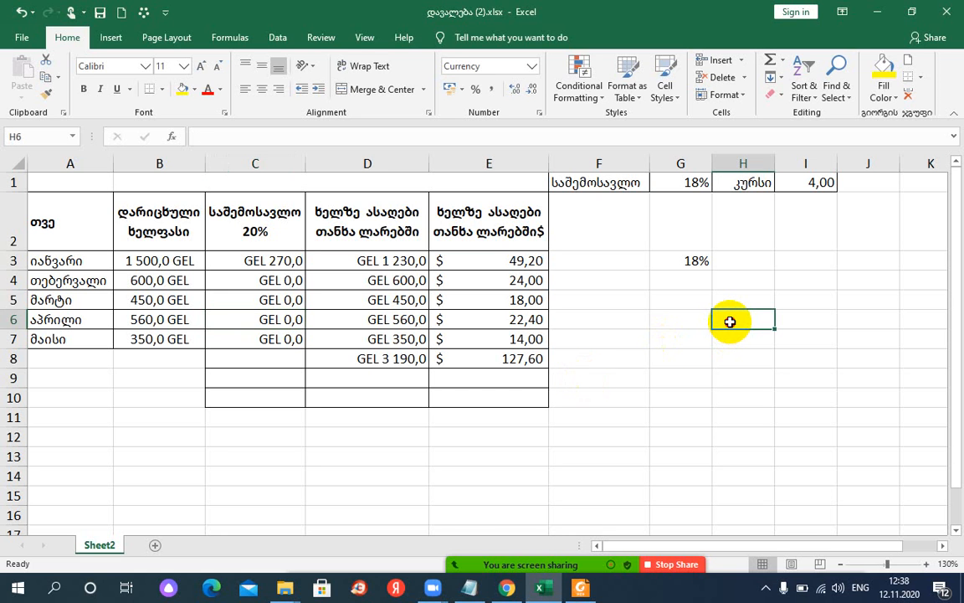
pyautogui.write('3')
pyautogui.press('Return')
pyautogui.write('4')
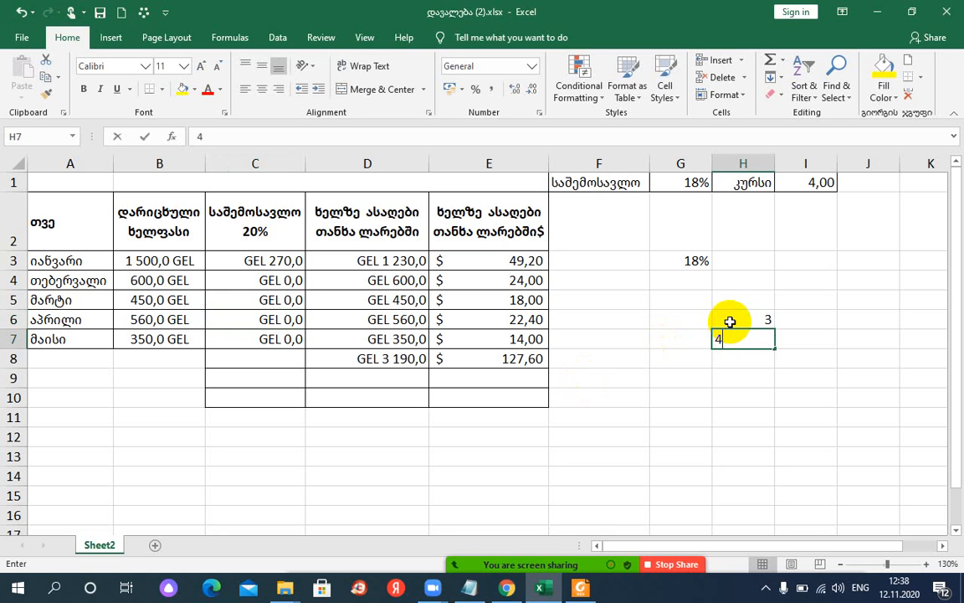
pyautogui.press('Return')
pyautogui.write('5')
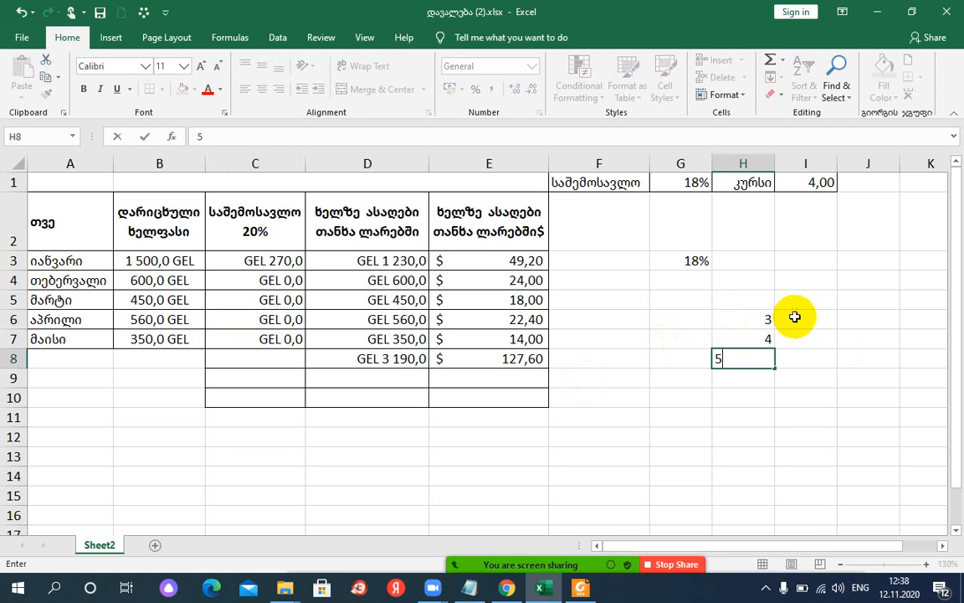
pyautogui.moveTo(794, 316); pyautogui.dragTo(727, 317)
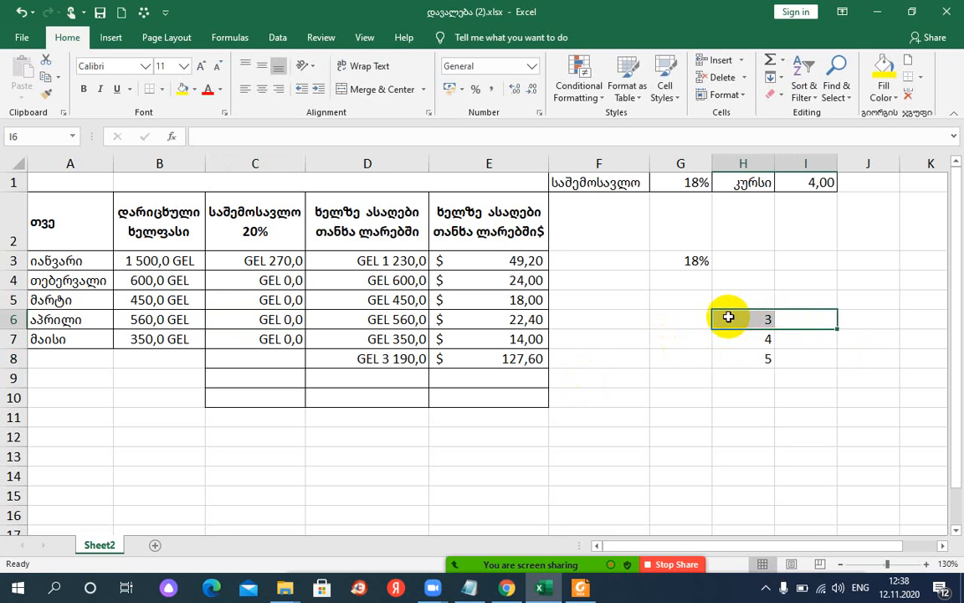
# - Enter the sample numbers 5, 6 and 7 in cells I6 to I8
pyautogui.click(795, 319)
pyautogui.write('5')
pyautogui.press('Return')
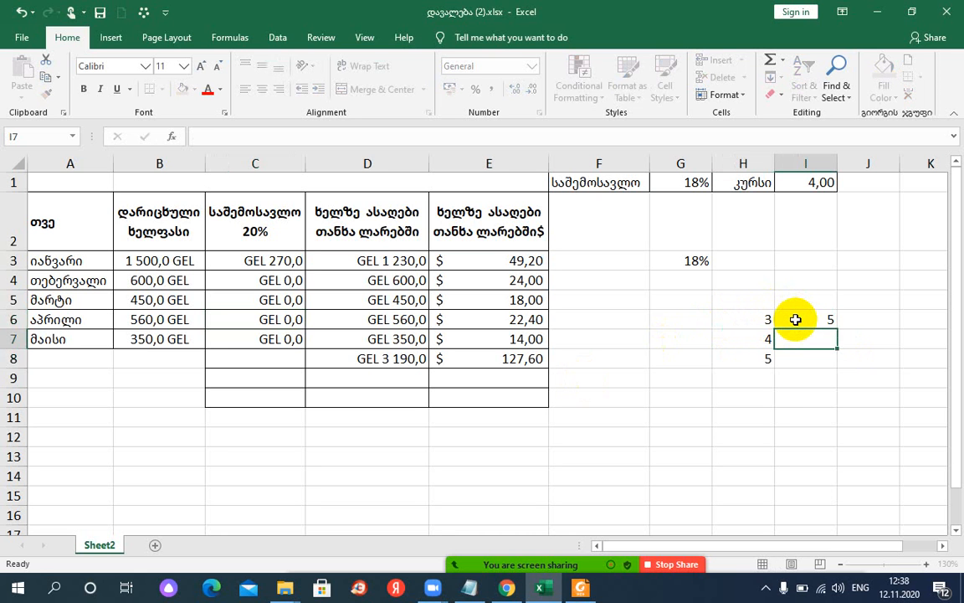
pyautogui.write('6')
pyautogui.press('Return')
pyautogui.write('7')
pyautogui.press('Return')
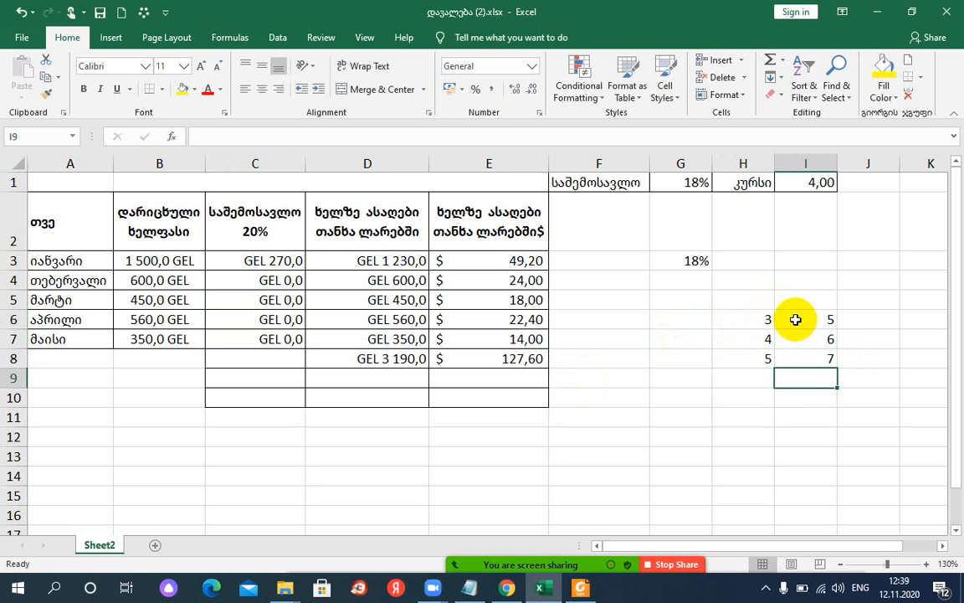
# - Multiply the sample numbers with =H6*I6 in J6 and fill the formula down through J8
pyautogui.click(858, 321)
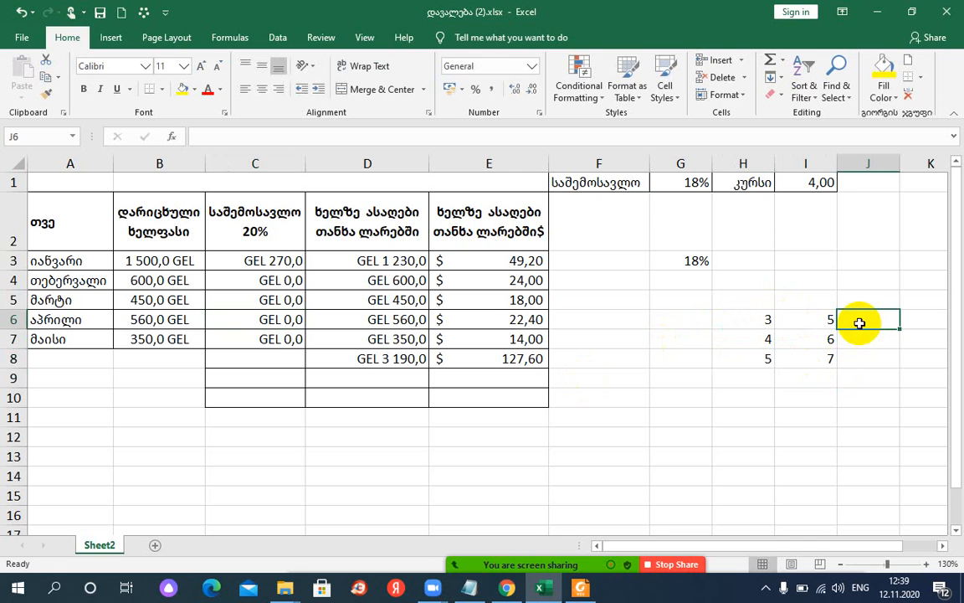
pyautogui.write('=')
pyautogui.click(769, 315)
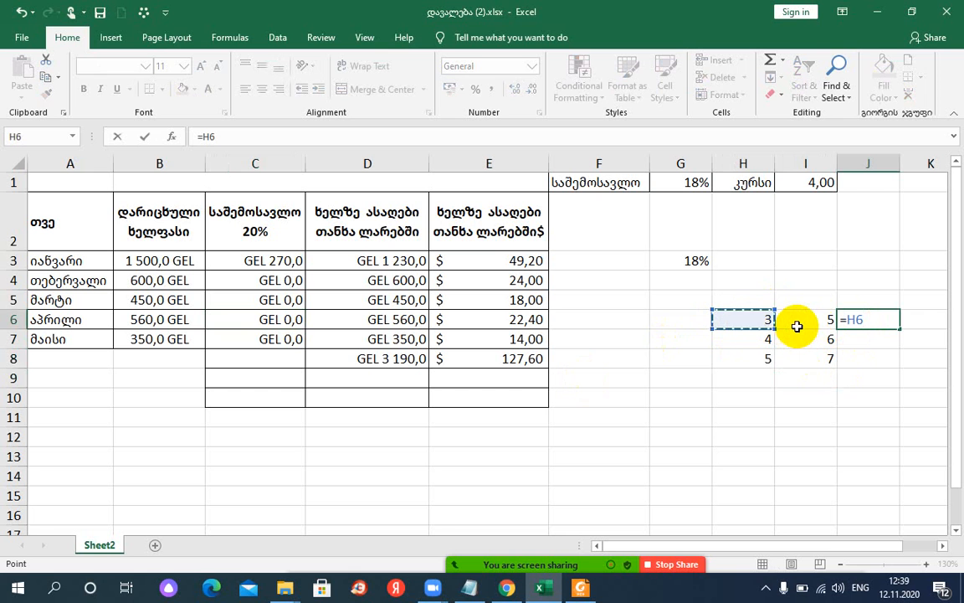
pyautogui.write('*')
pyautogui.click(807, 323)
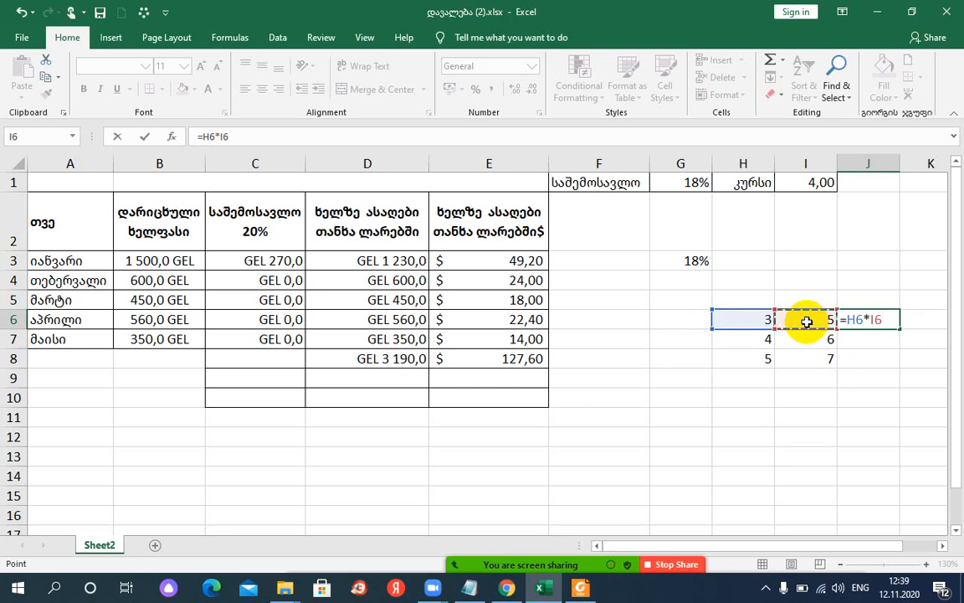
pyautogui.press('Return')
pyautogui.click(849, 318)
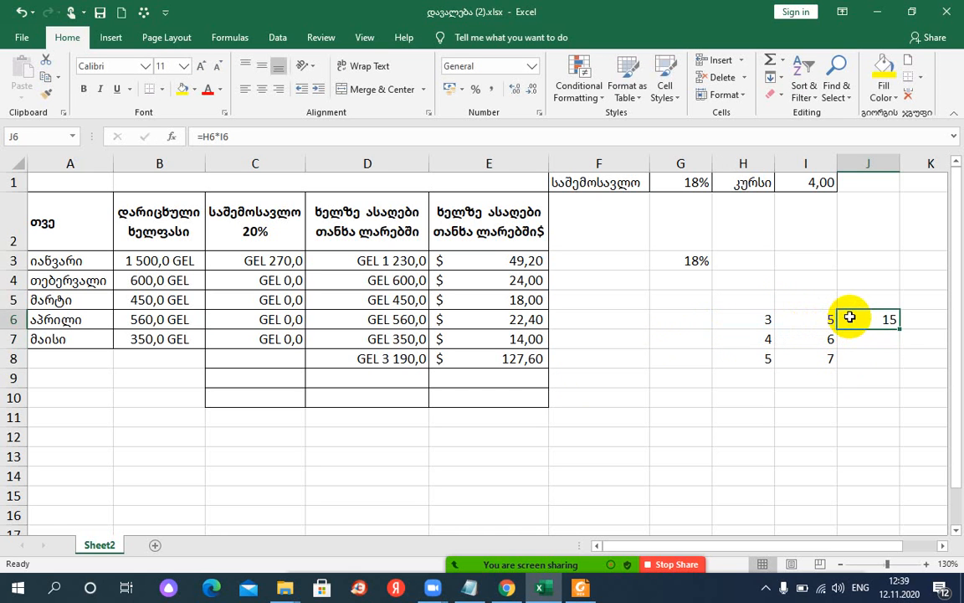
pyautogui.moveTo(901, 329); pyautogui.dragTo(875, 362)
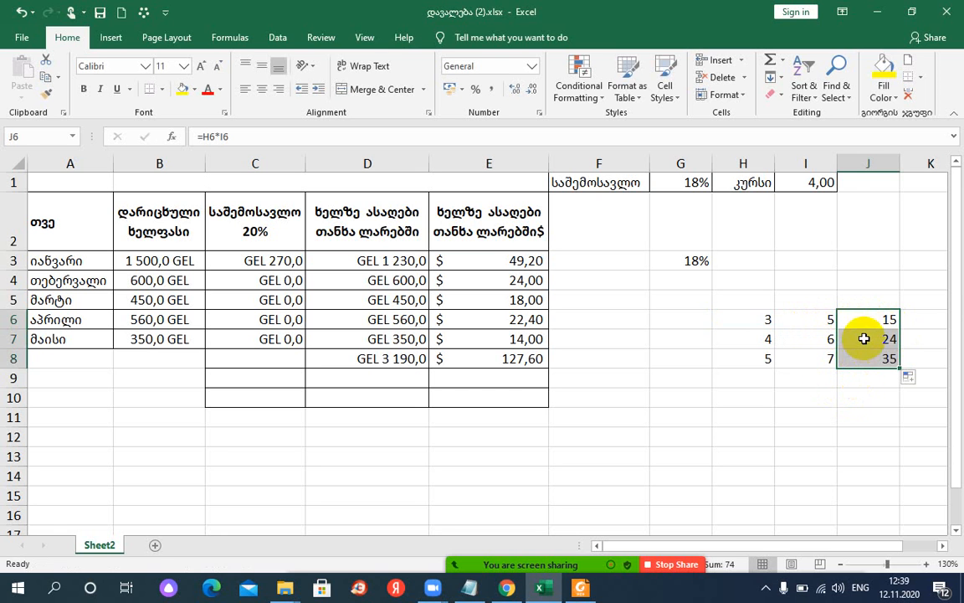
# - Inspect the filled formulas in J7 and J8 to see which cells they reference
pyautogui.doubleClick(864, 338)
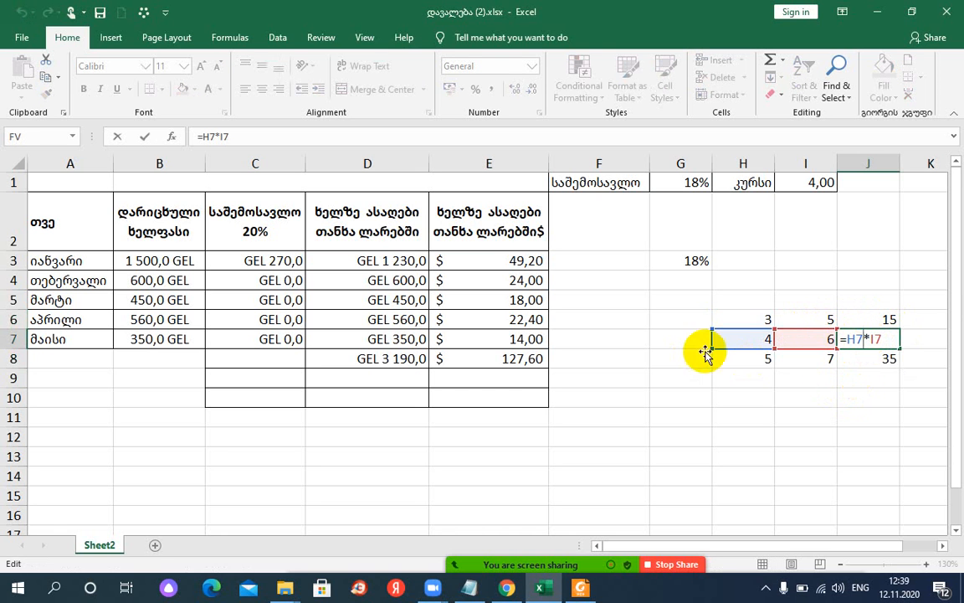
pyautogui.press('Return')
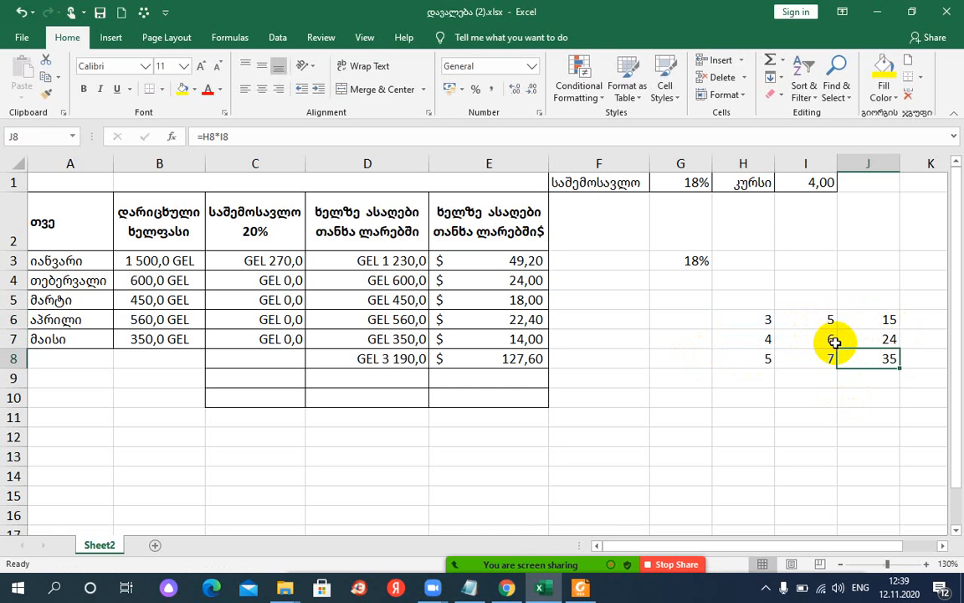
pyautogui.doubleClick(885, 359)
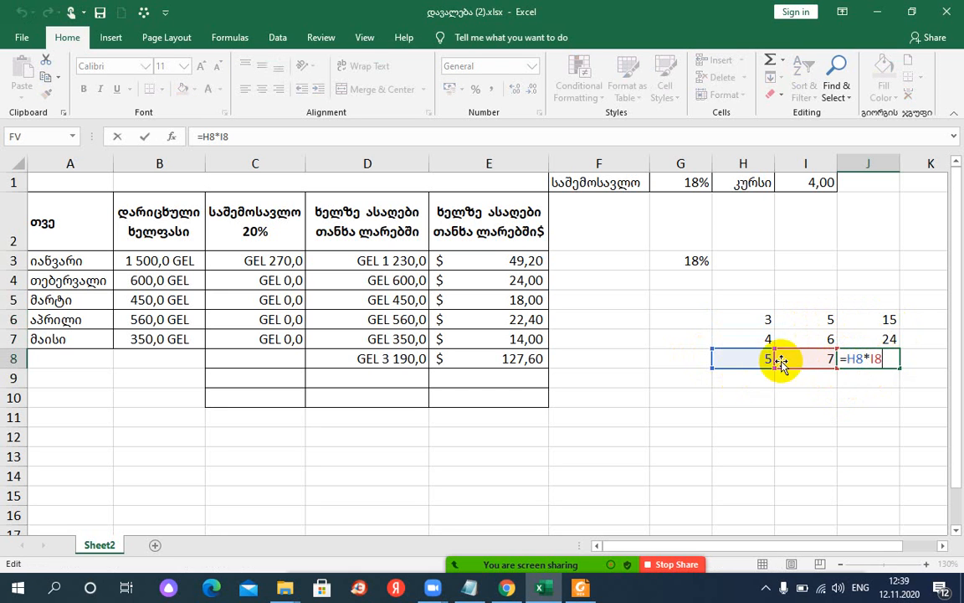
pyautogui.press('Return')
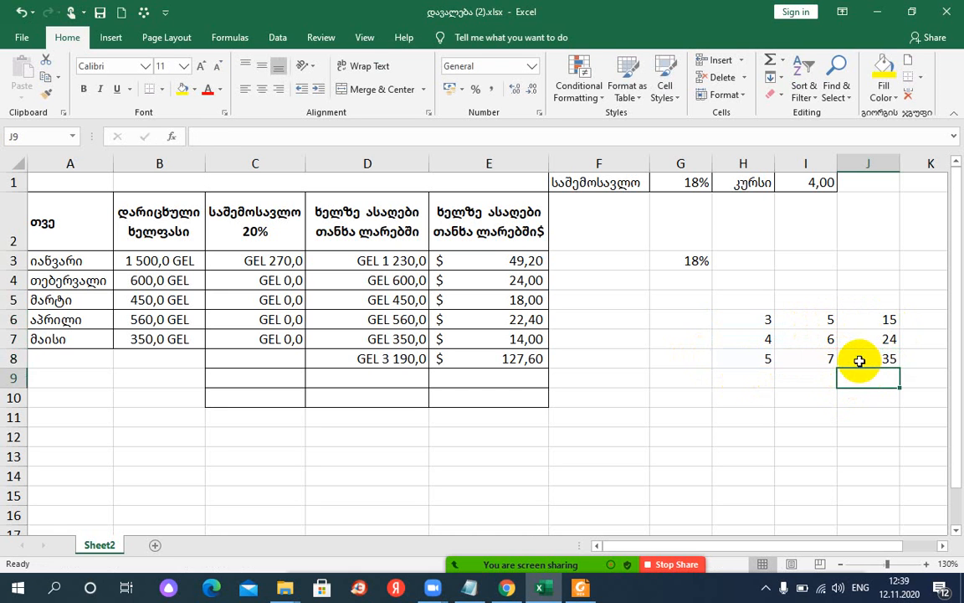
# - Set the second-factor cells I7 and I8 to 0
pyautogui.click(824, 343)
pyautogui.write('0')
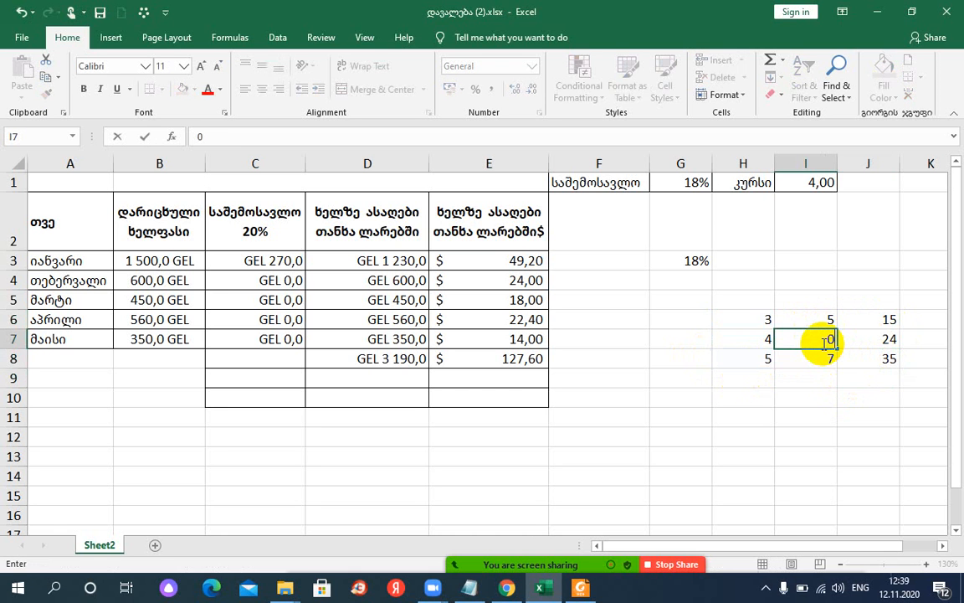
pyautogui.click(825, 358)
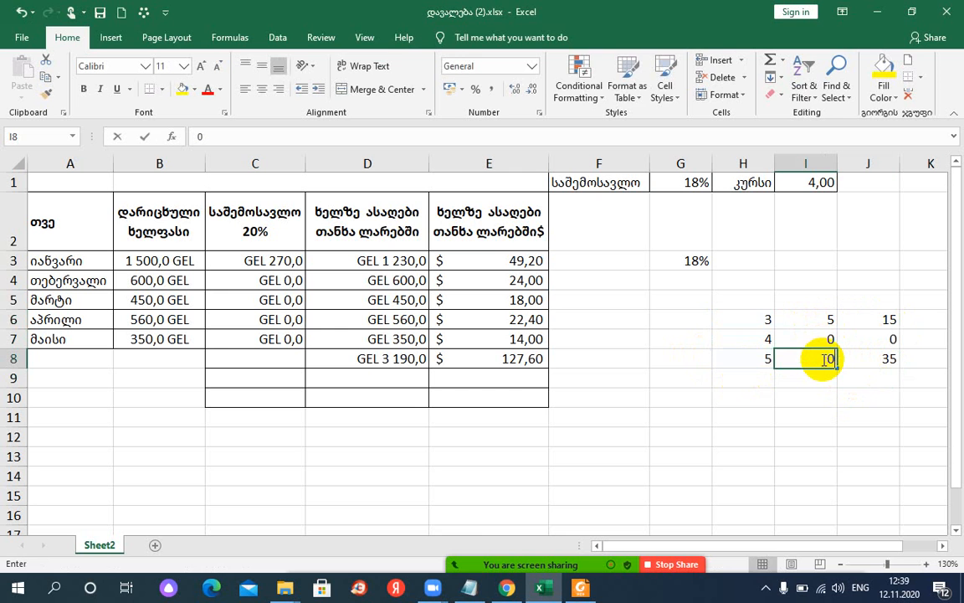
pyautogui.write('0')
pyautogui.press('Return')
# - Clear the contents of cells I7 and I8
pyautogui.click(821, 337)
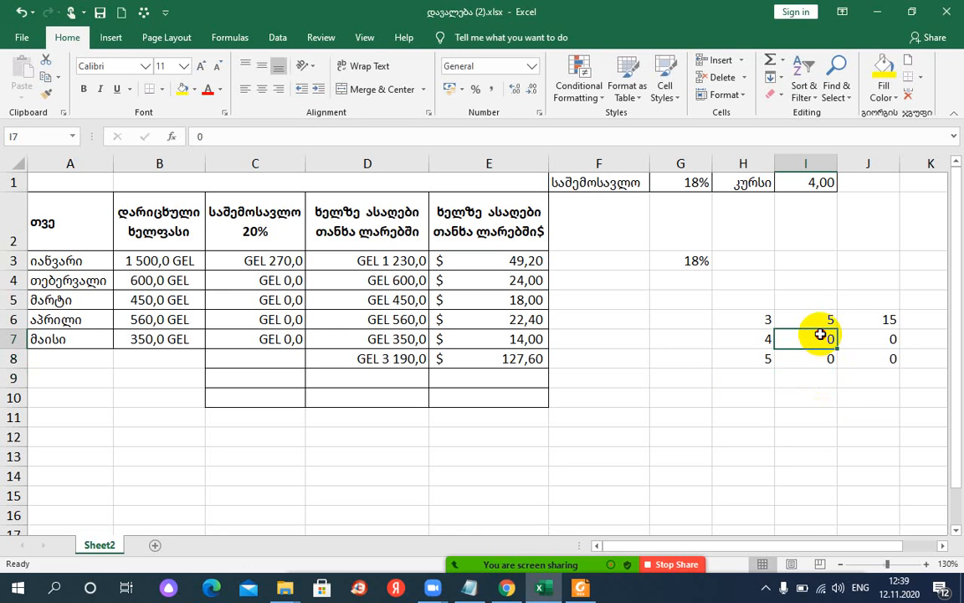
pyautogui.press('BackSpace')
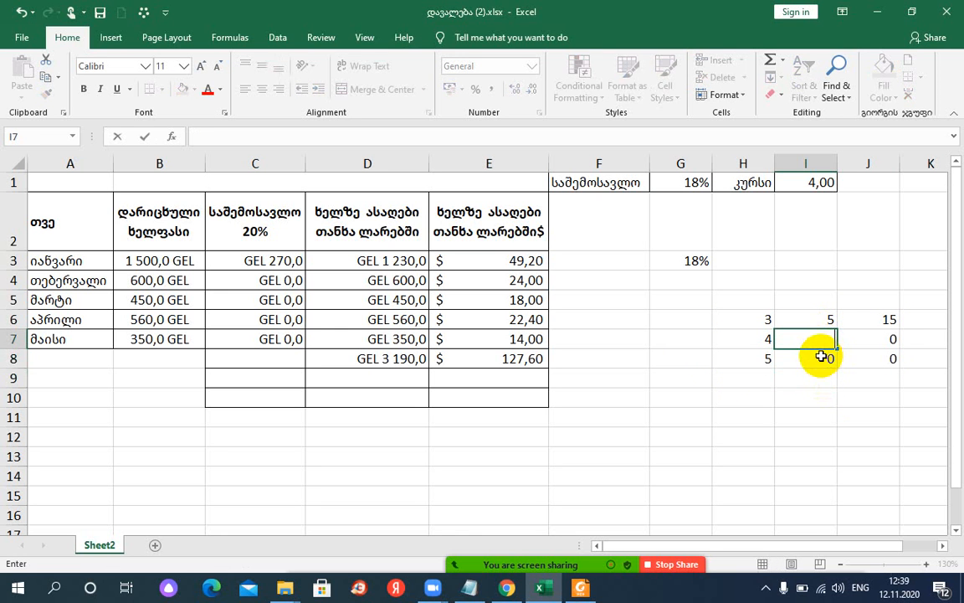
pyautogui.click(823, 358)
pyautogui.press('BackSpace')
pyautogui.click(824, 393)
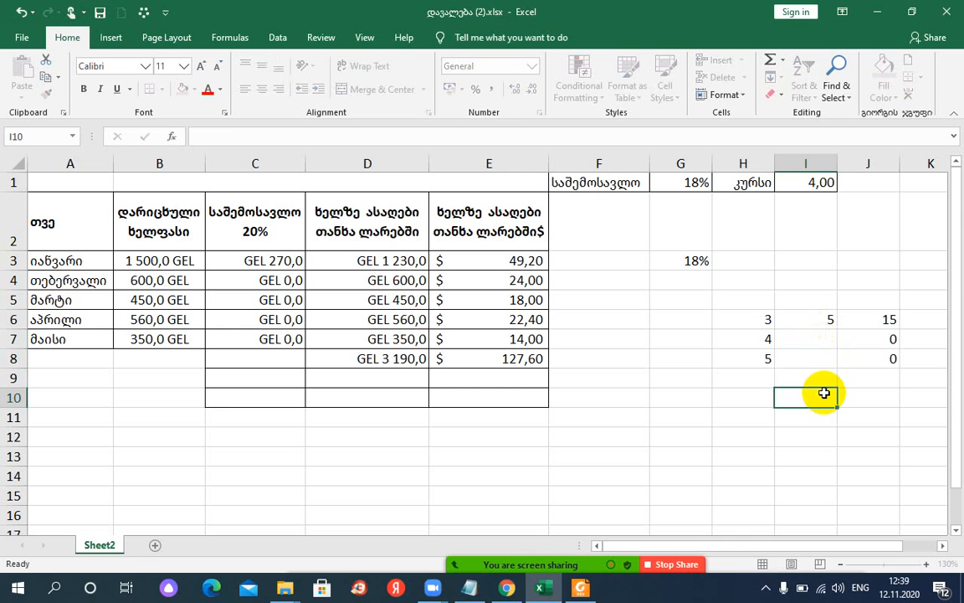
# - Inspect the J7 formula's cell references and review the sample block around H6 to J8
pyautogui.click(885, 339)
pyautogui.doubleClick(881, 338)
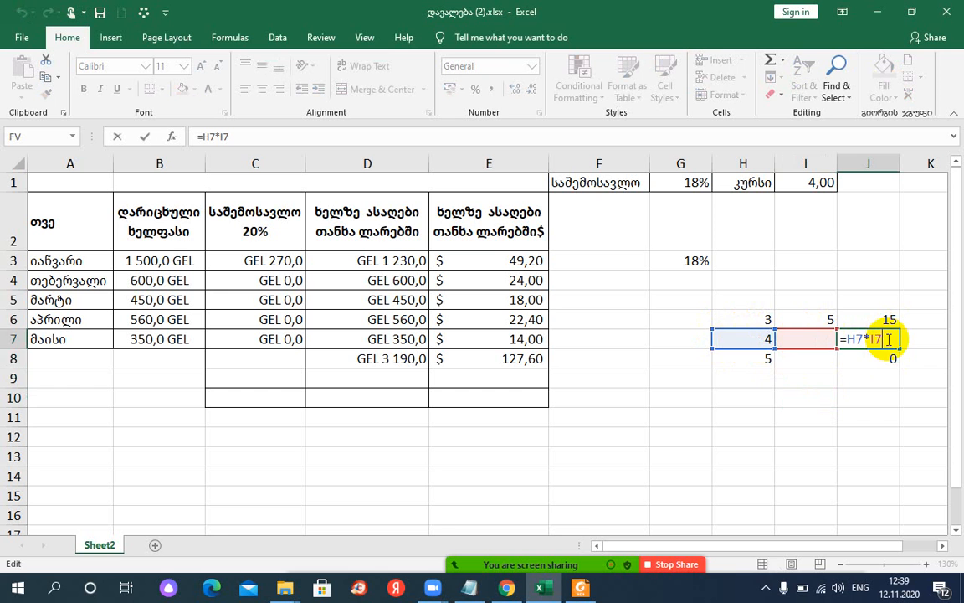
pyautogui.press('Return')
pyautogui.moveTo(754, 316); pyautogui.dragTo(893, 387)
pyautogui.click(867, 365)
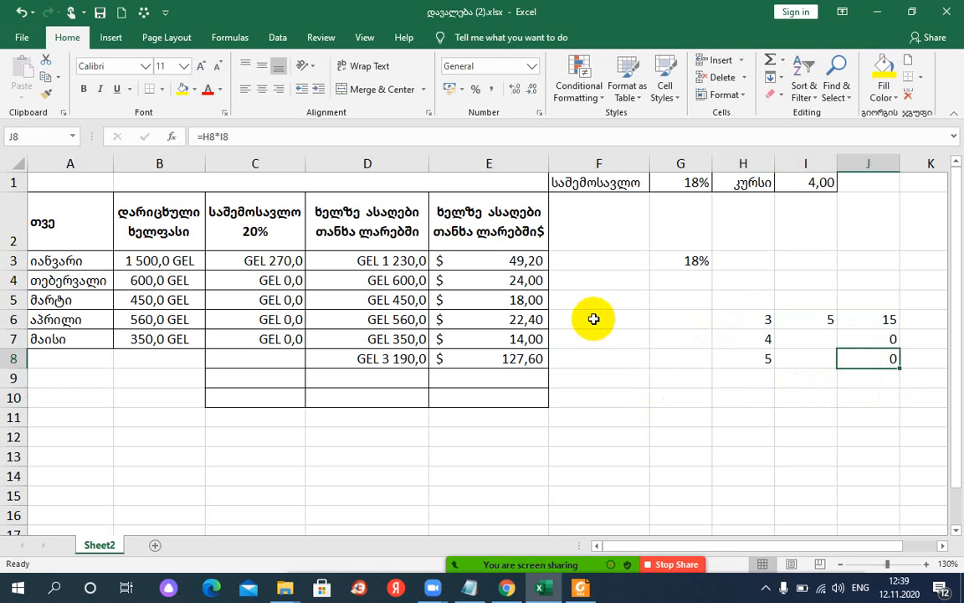
# - Review the January tax formula in C3 and check the rate cells G3 through G7 that the filled formulas point to
pyautogui.doubleClick(241, 260)
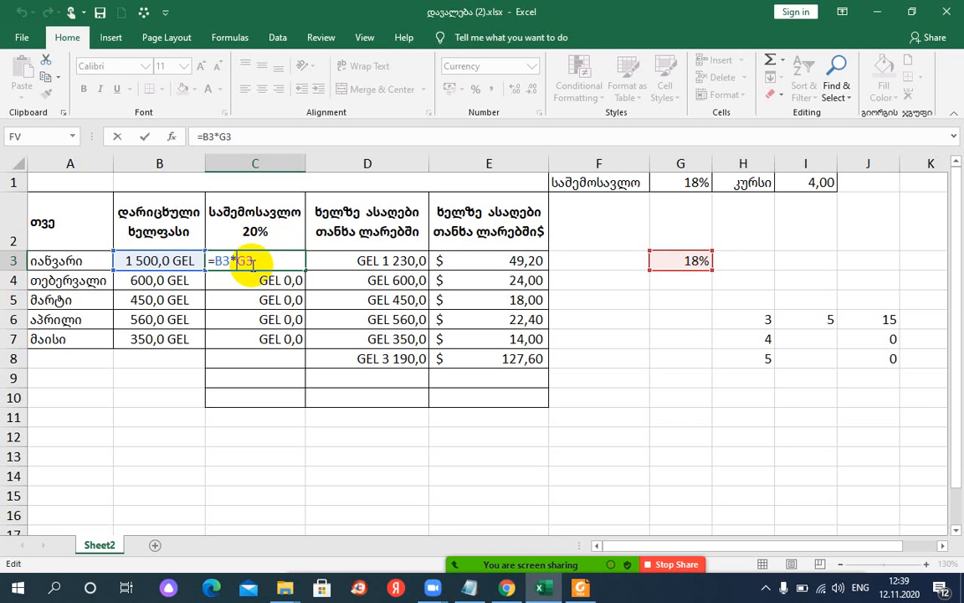
pyautogui.press('Return')
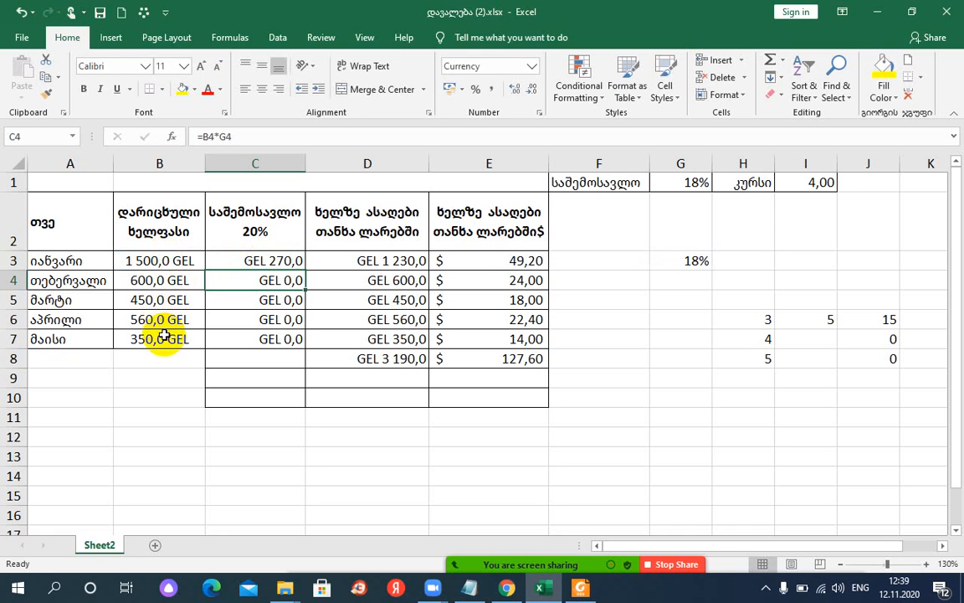
pyautogui.click(275, 258)
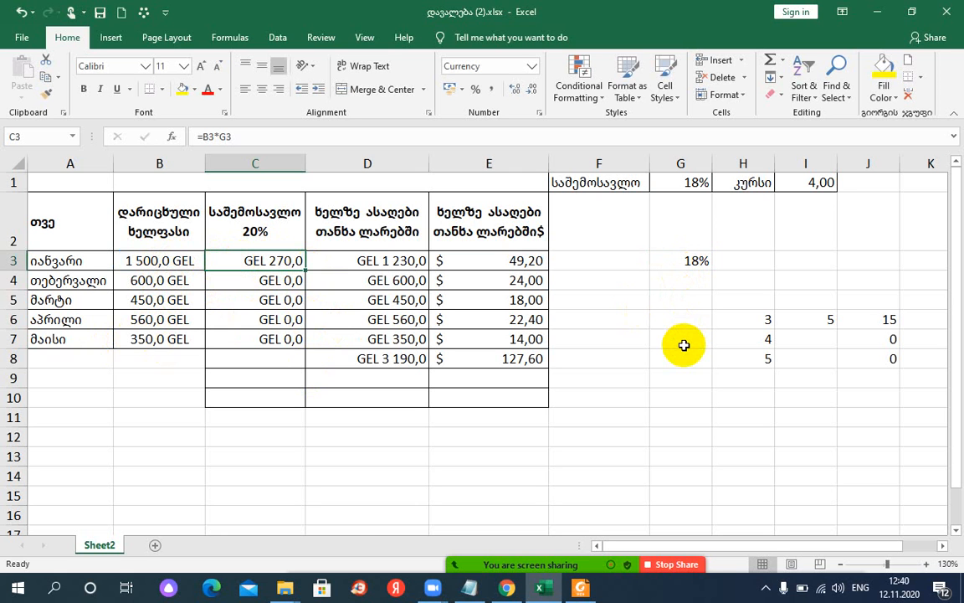
pyautogui.click(675, 262)
pyautogui.click(681, 276)
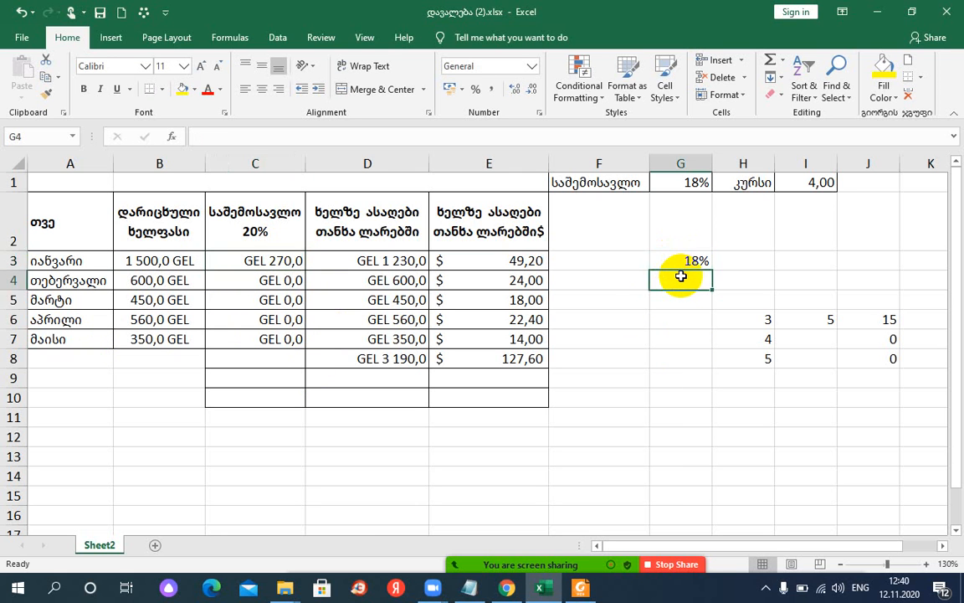
pyautogui.click(679, 301)
pyautogui.click(675, 320)
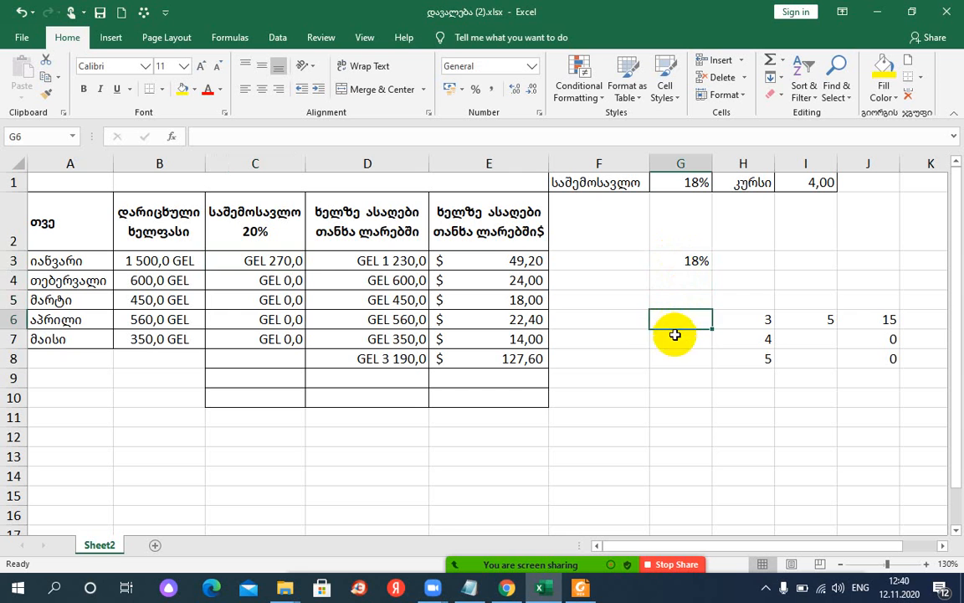
pyautogui.click(675, 335)
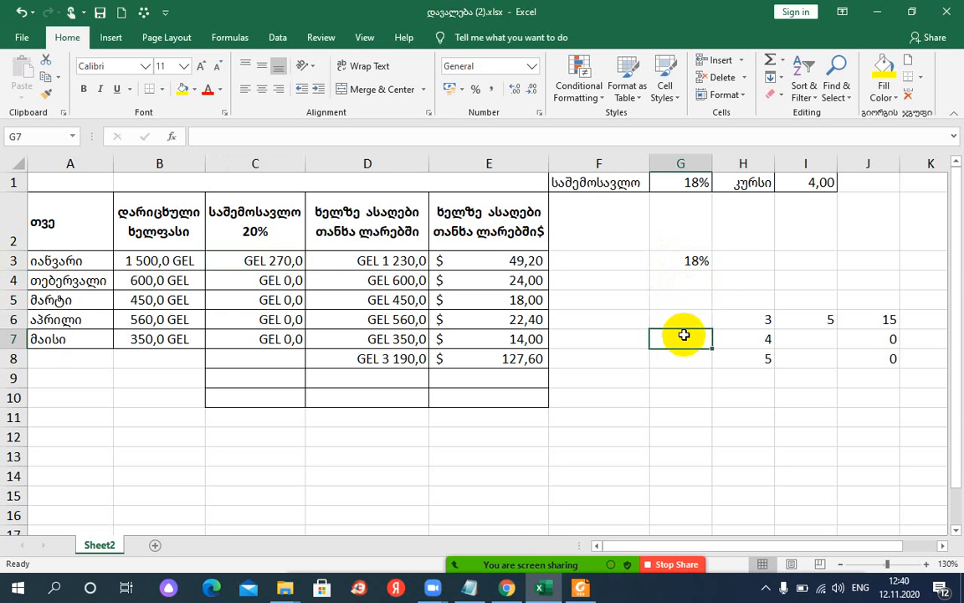
# - Inspect the cell references in the February tax formula in C4
pyautogui.click(274, 281)
pyautogui.write('=B4*G4')
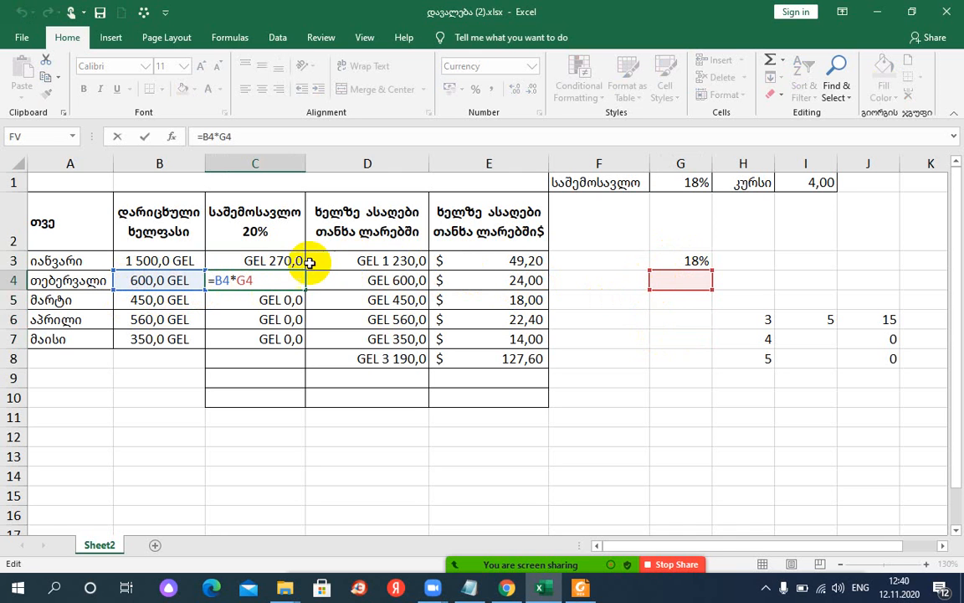
pyautogui.press('Return')
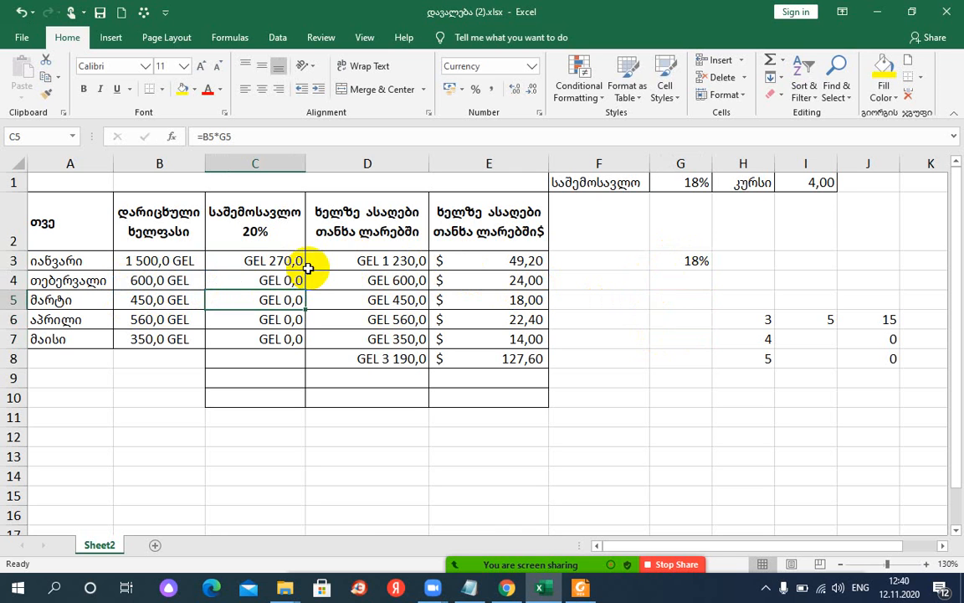
# - Rewrite the January tax formula in C3 as =B3*$G$3 with an absolute rate reference and fill it down to C7
pyautogui.click(274, 263)
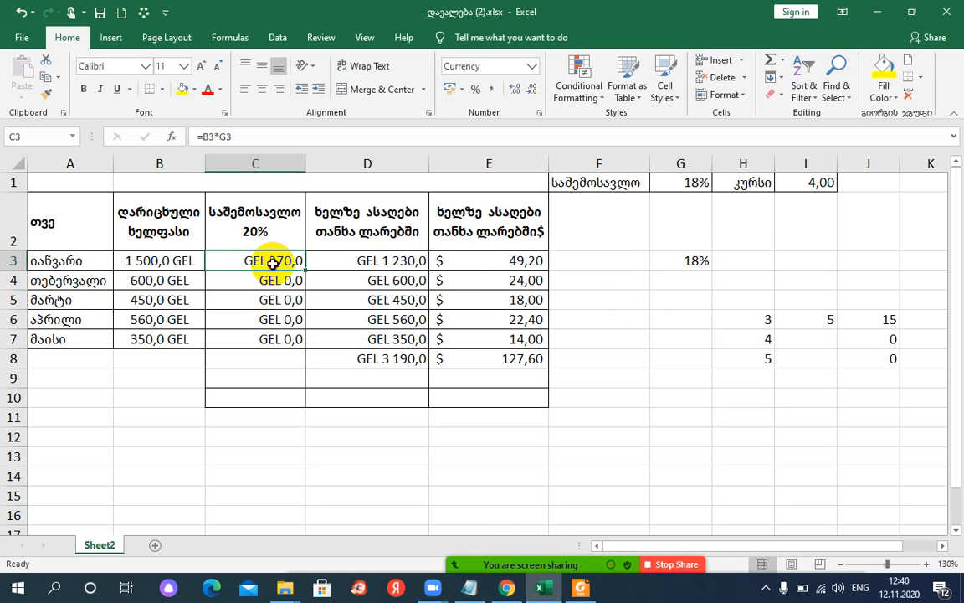
pyautogui.doubleClick(274, 263)
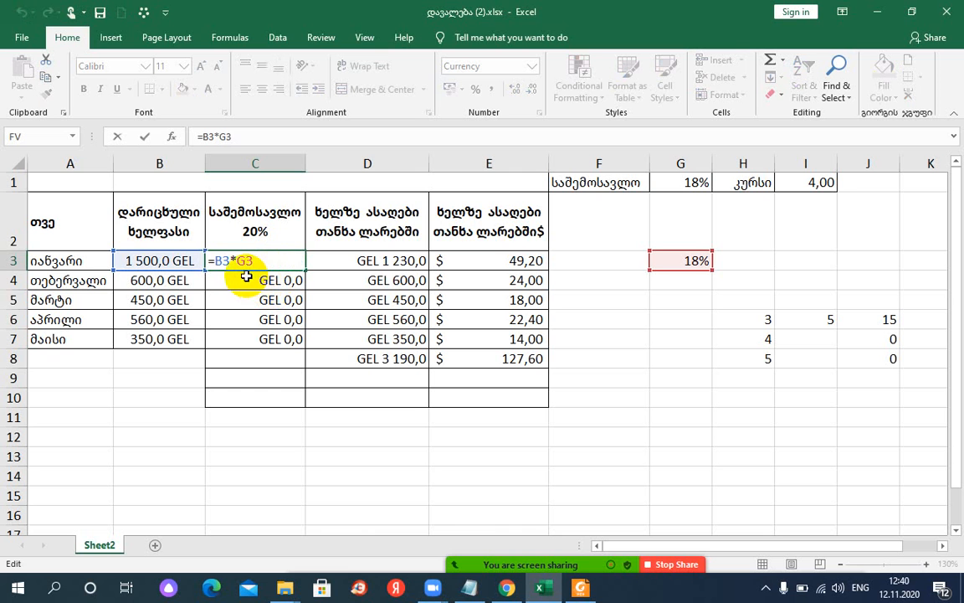
pyautogui.press('BackSpace')
pyautogui.press('BackSpace')
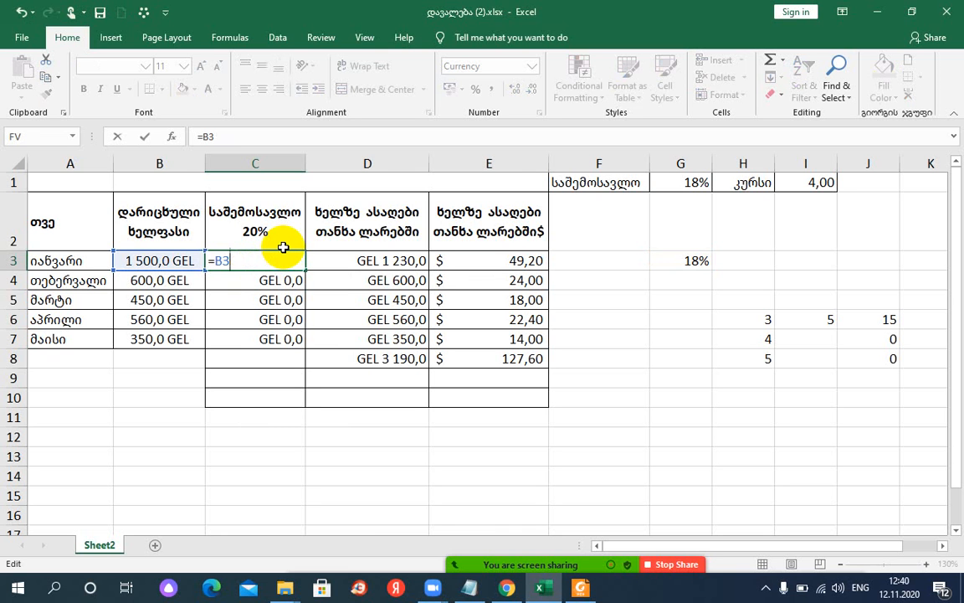
pyautogui.press('BackSpace')
pyautogui.press('BackSpace')
pyautogui.press('BackSpace')
pyautogui.write('=')
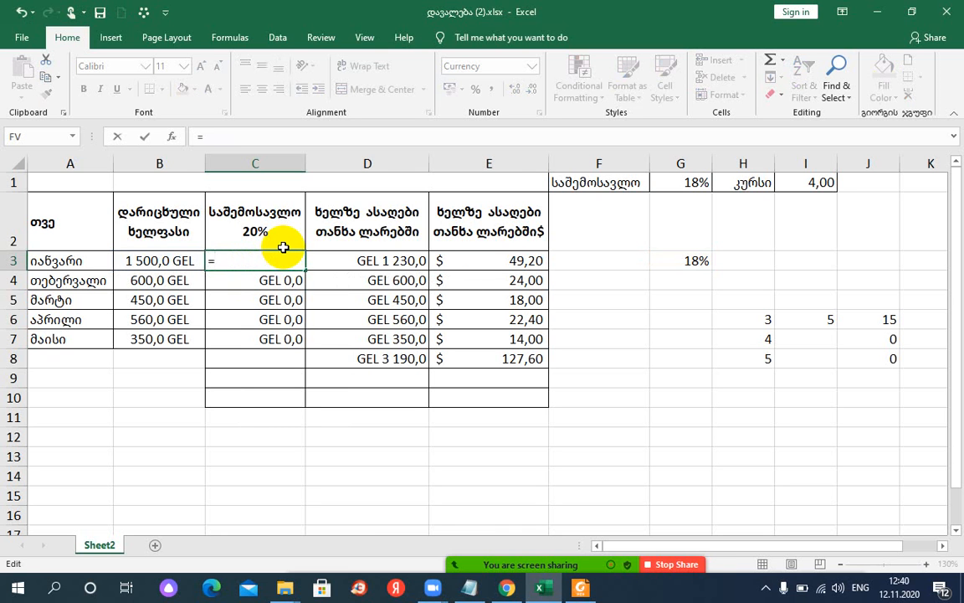
pyautogui.click(163, 258)
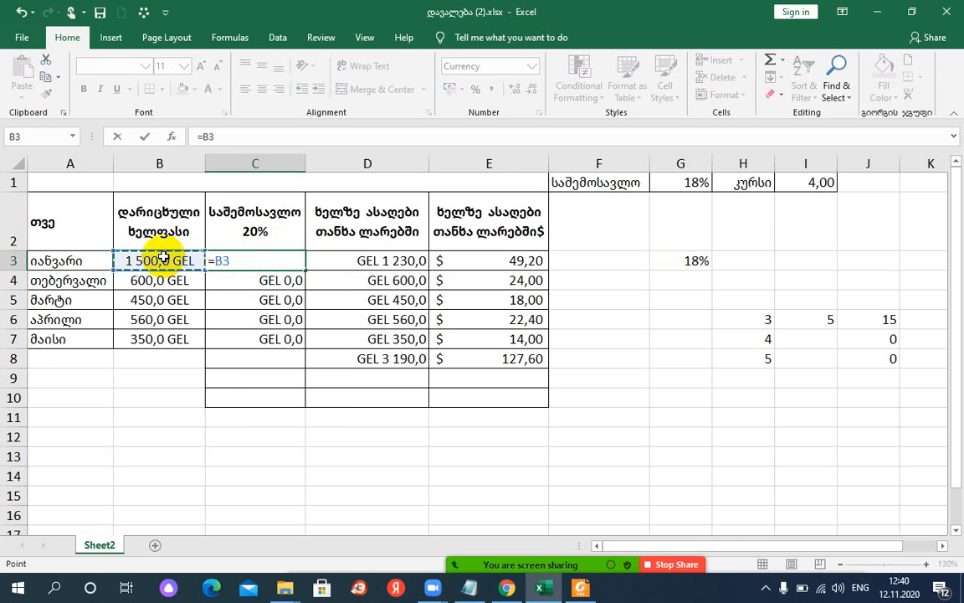
pyautogui.write('*')
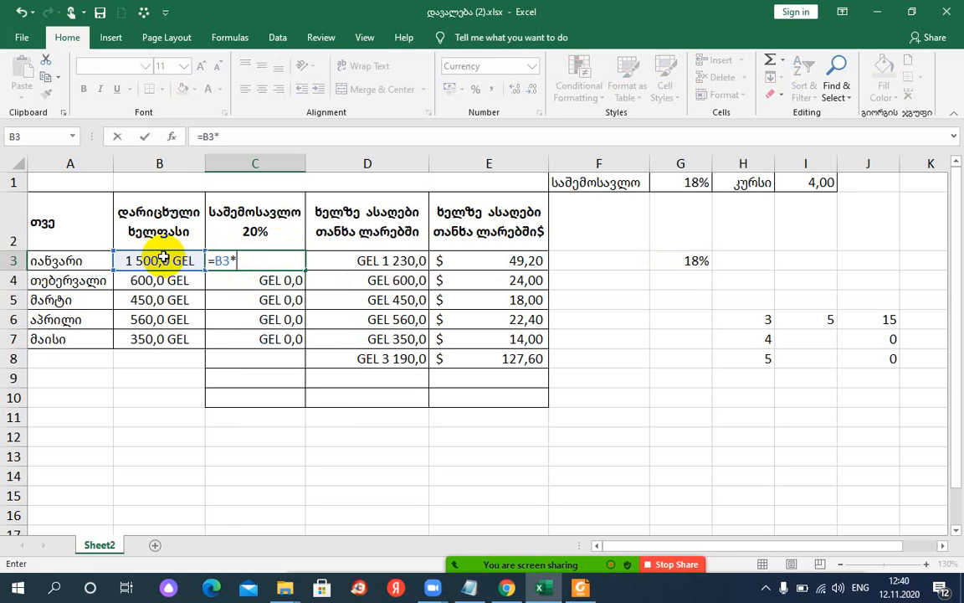
pyautogui.click(694, 261)
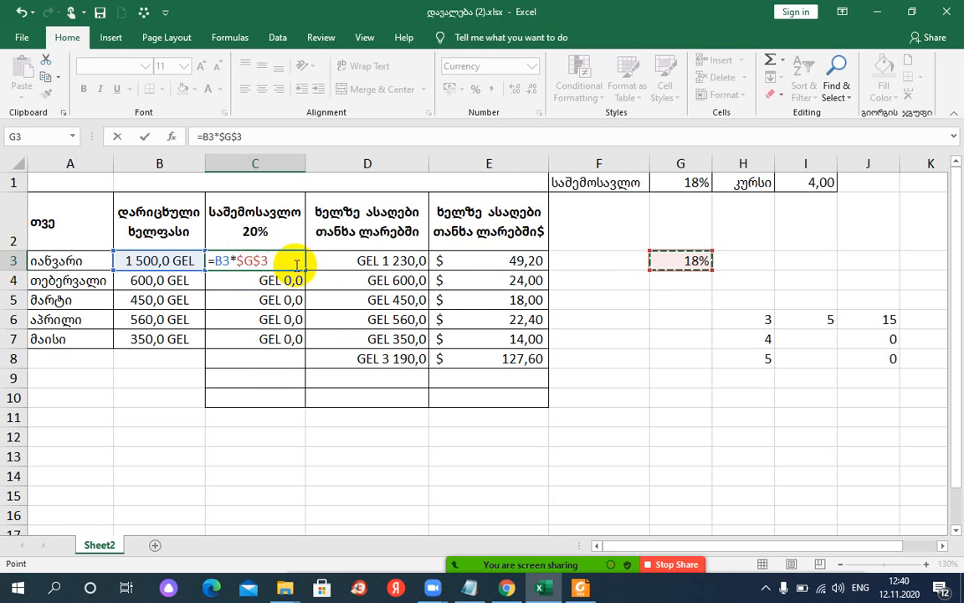
pyautogui.press('Return')
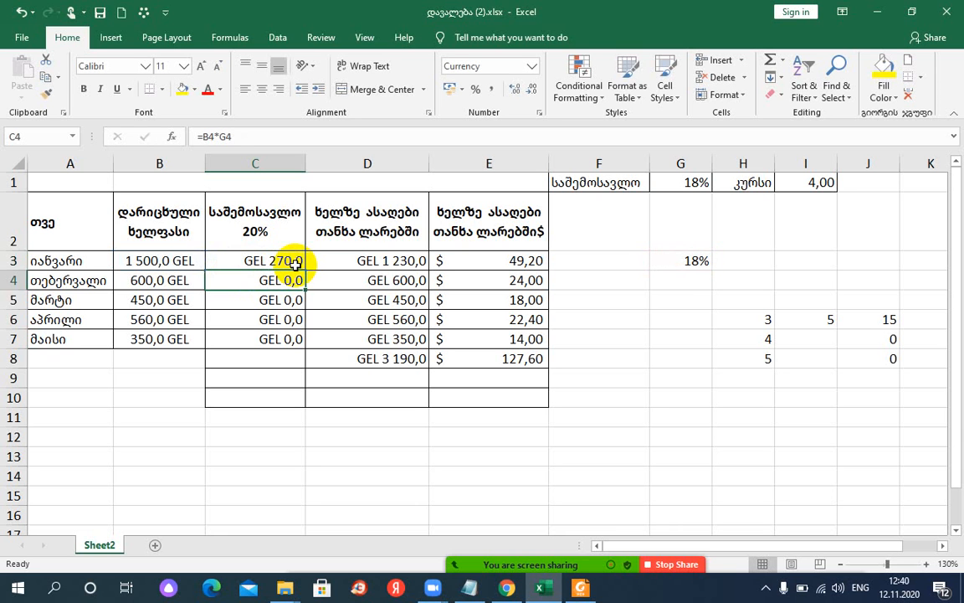
pyautogui.click(293, 261)
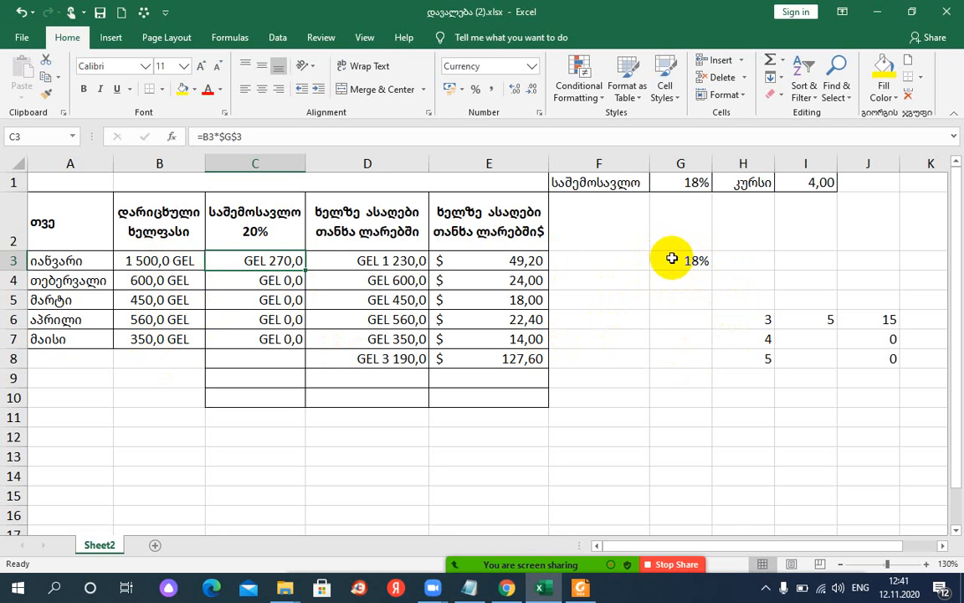
pyautogui.moveTo(305, 269); pyautogui.dragTo(293, 340)
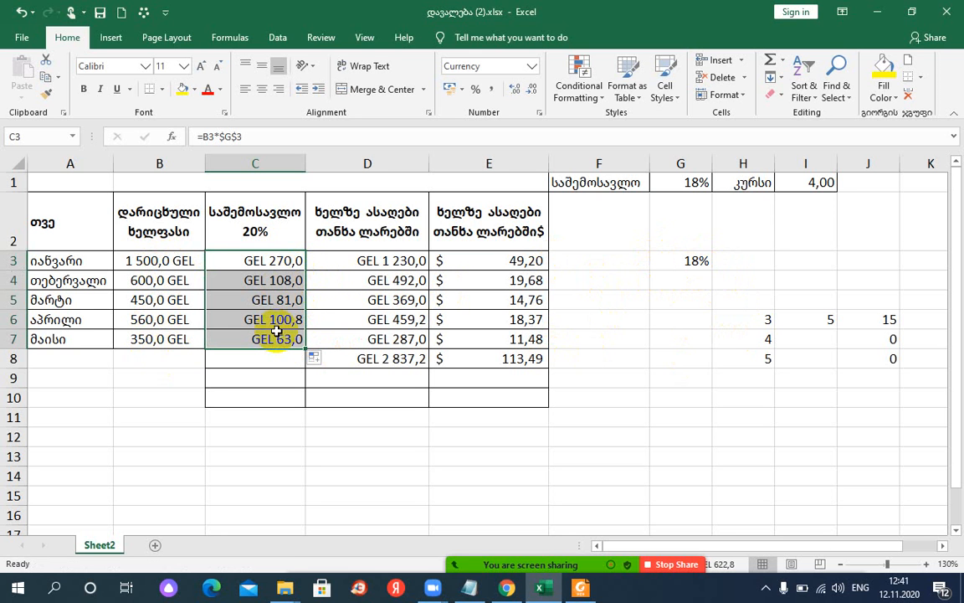
# - Inspect the filled tax formulas in C4 and C7 to compare their salary references with the fixed rate reference
pyautogui.click(258, 278)
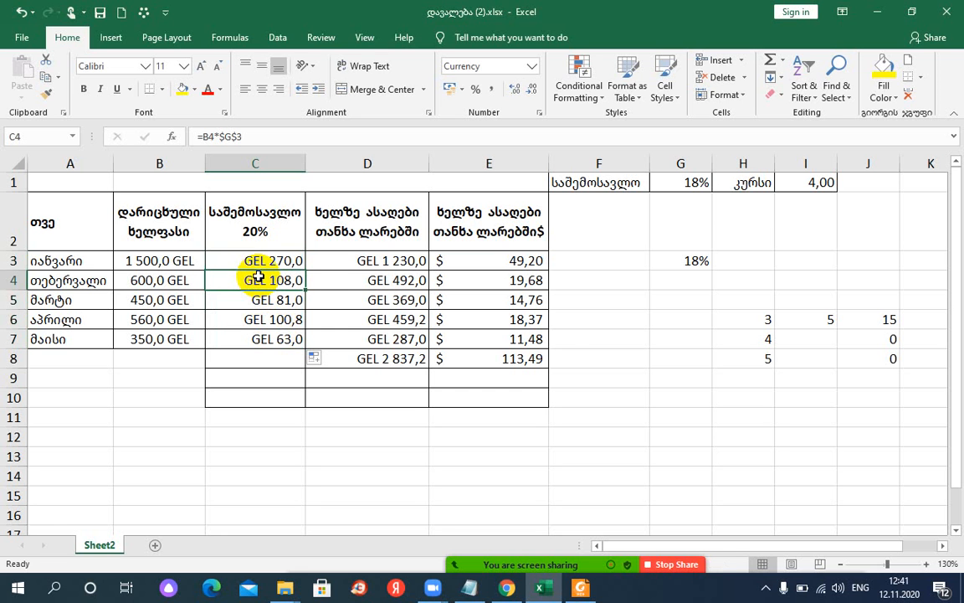
pyautogui.doubleClick(258, 278)
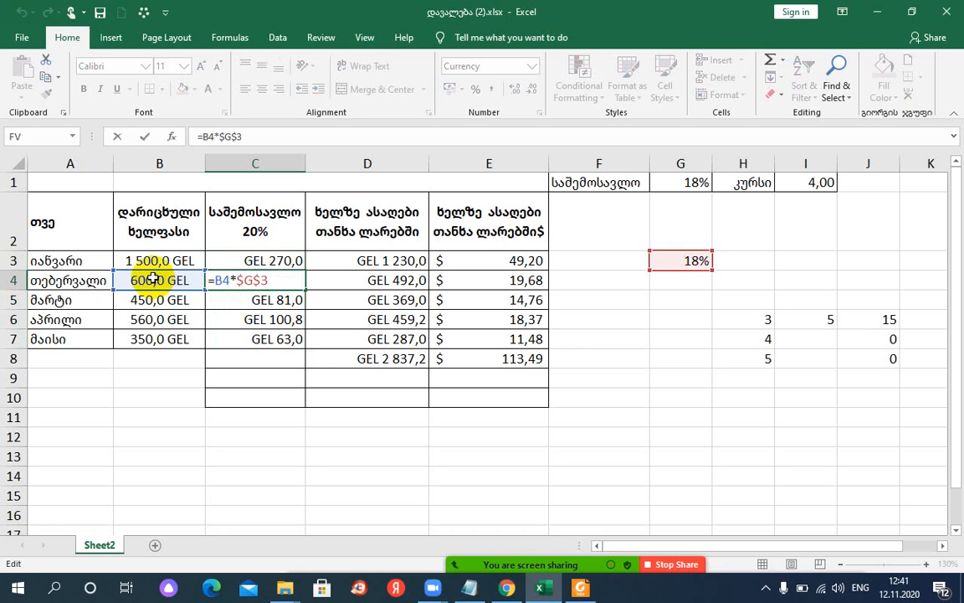
pyautogui.press('Return')
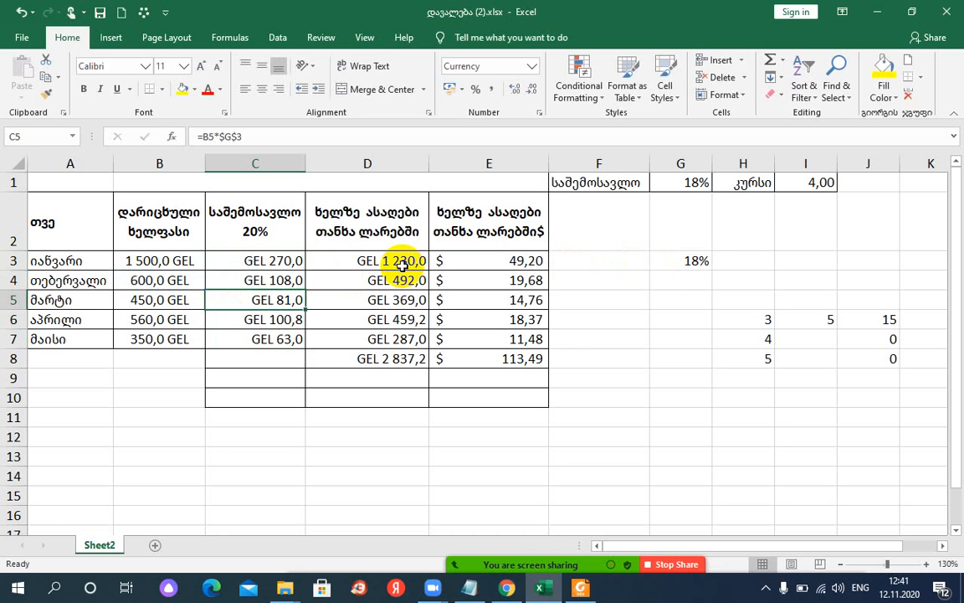
pyautogui.click(280, 342)
pyautogui.doubleClick(280, 340)
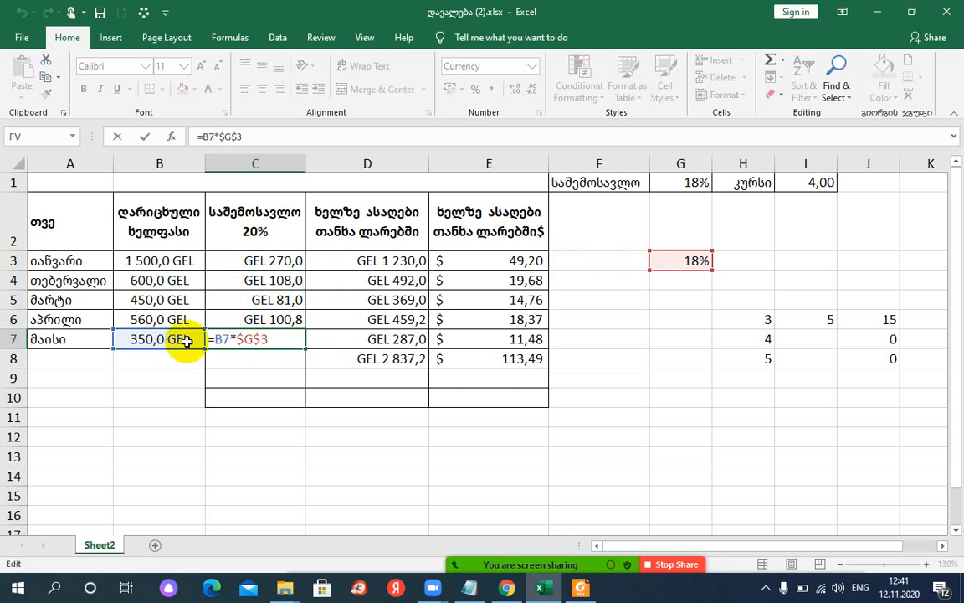
pyautogui.press('Return')
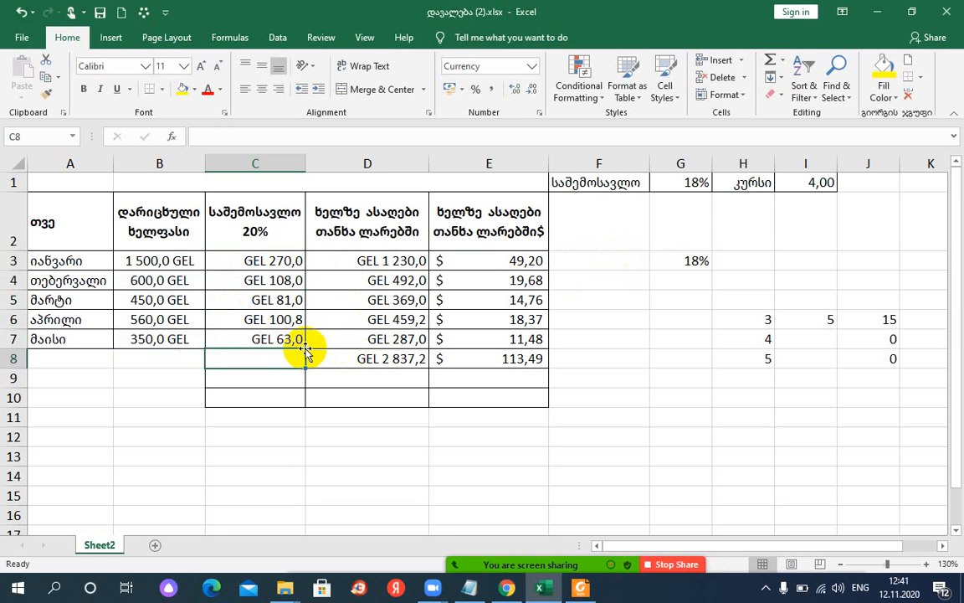
# - Assign the name საშემოსავლო to the rate cell G3 and reselect the cell to check its name
pyautogui.click(681, 261)
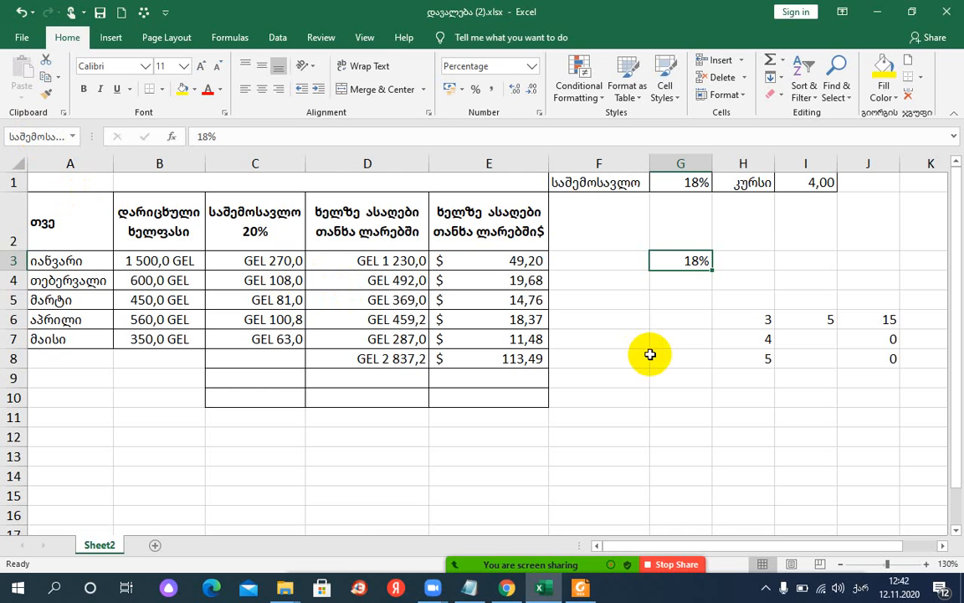
pyautogui.click(674, 298)
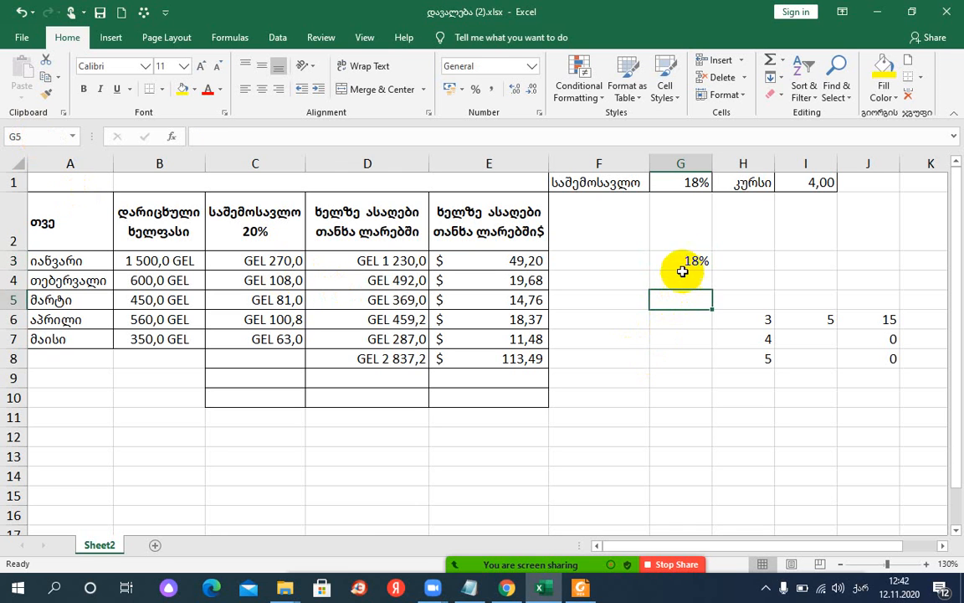
pyautogui.click(683, 261)
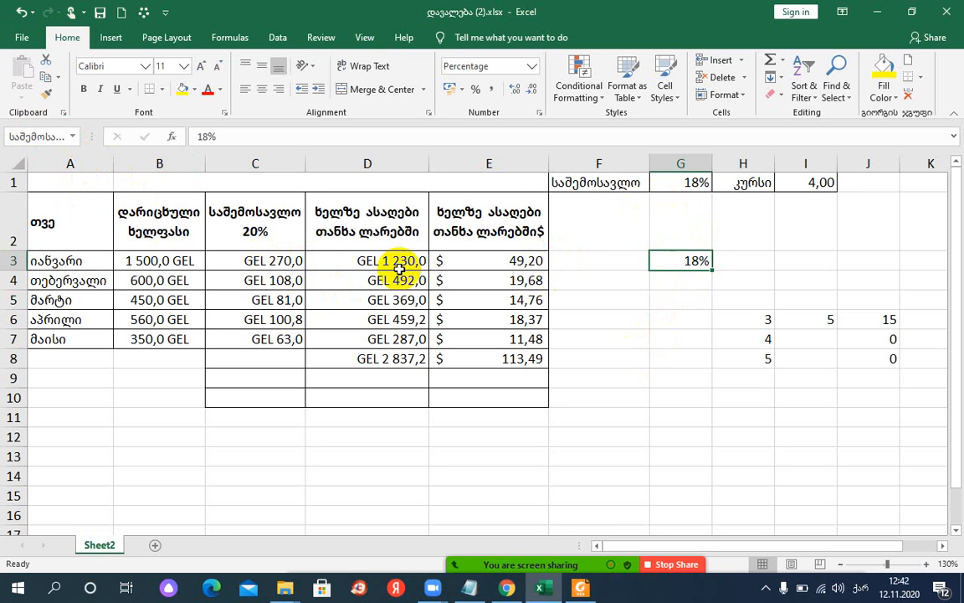
# - Rewrite the January tax formula in C3 as =B3*საშემოსავლო using the named rate cell and fill it down to C7
pyautogui.click(246, 261)
pyautogui.doubleClick(247, 261)
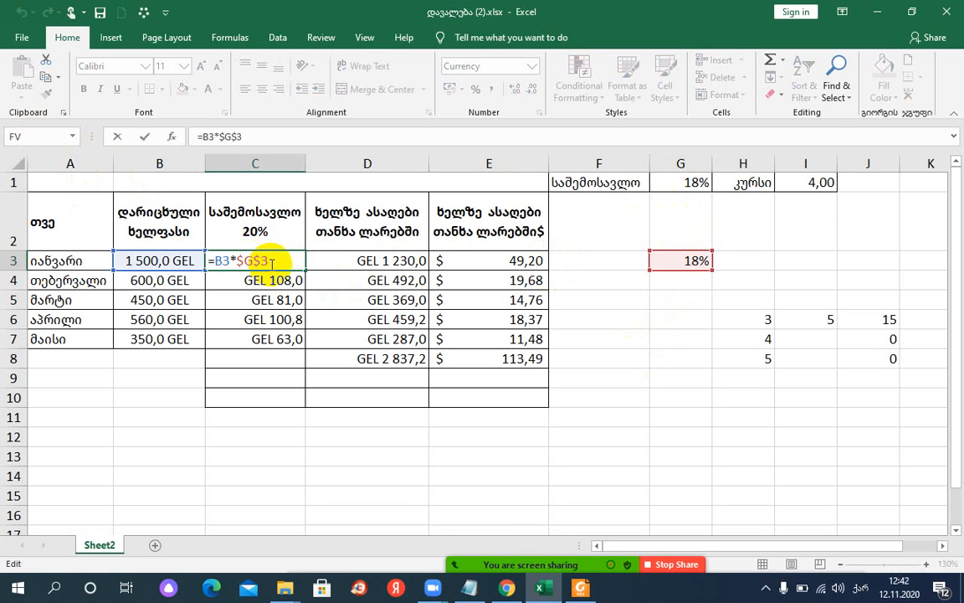
pyautogui.press('BackSpace')
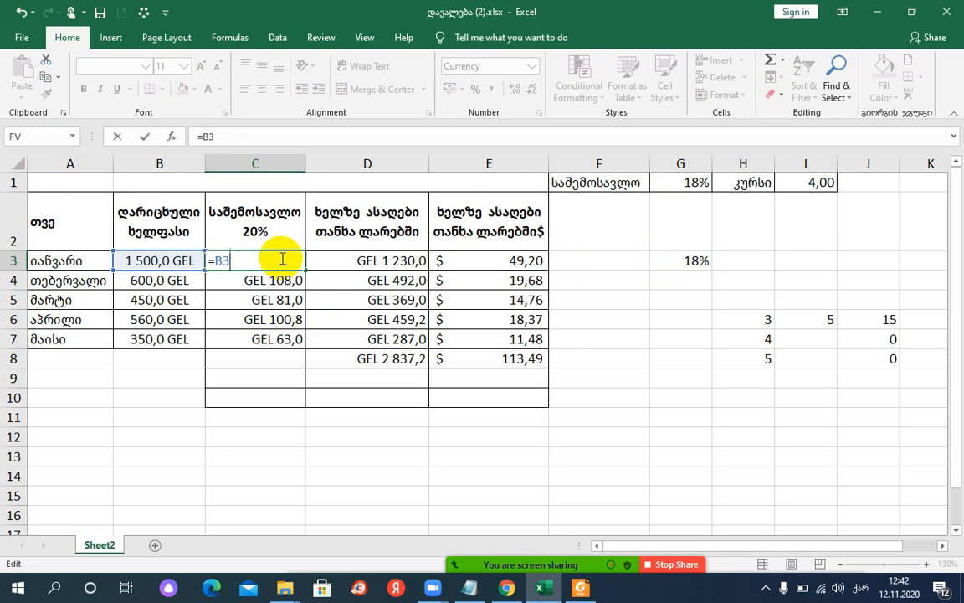
pyautogui.press('BackSpace')
pyautogui.press('BackSpace')
pyautogui.press('BackSpace')
pyautogui.write('=')
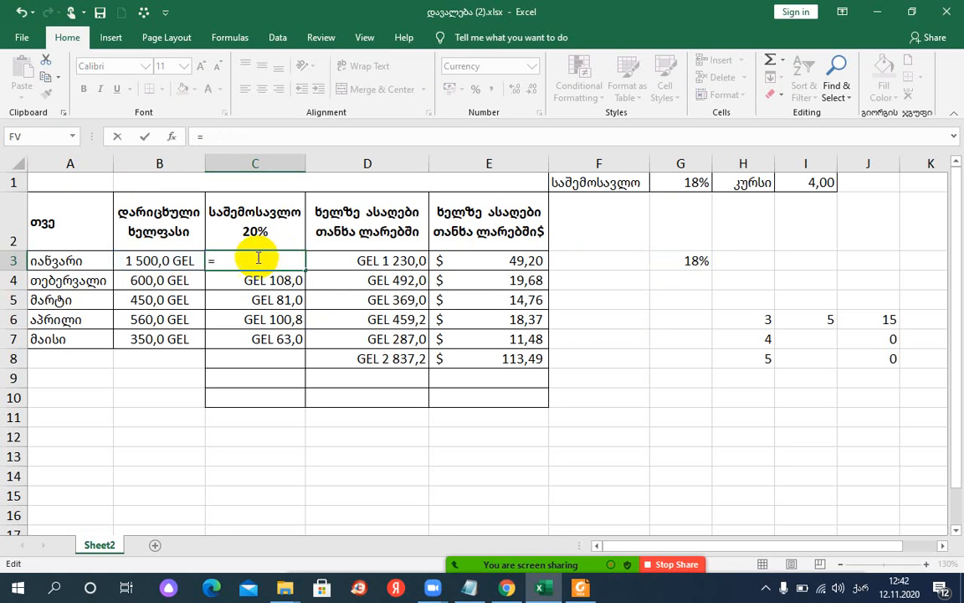
pyautogui.click(169, 261)
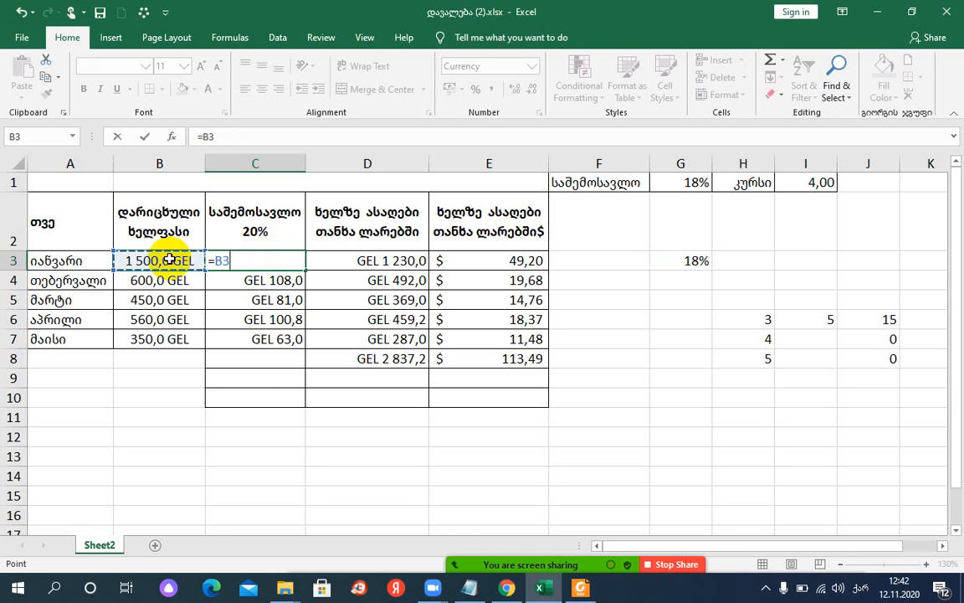
pyautogui.write('*')
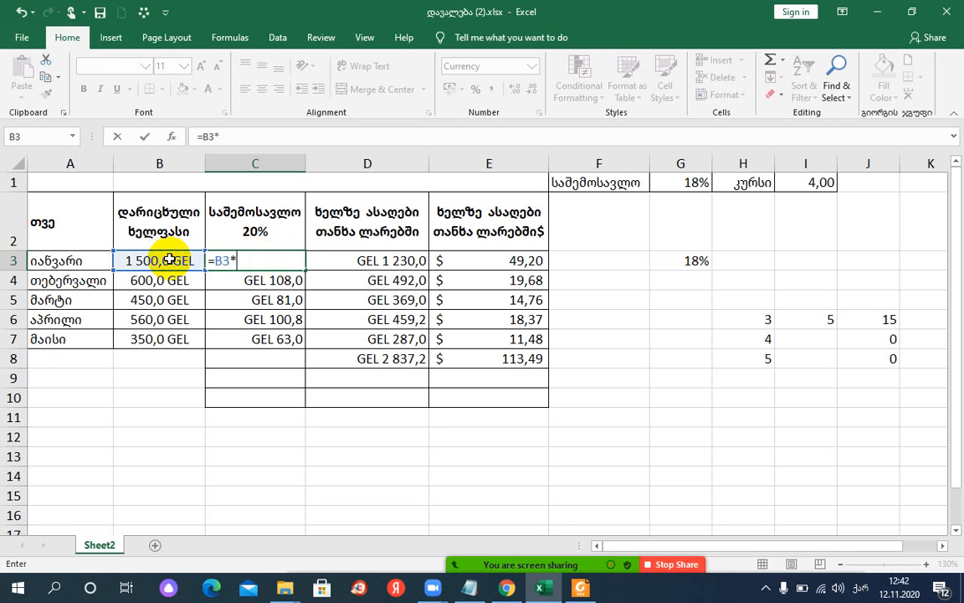
pyautogui.click(690, 260)
pyautogui.press('Return')
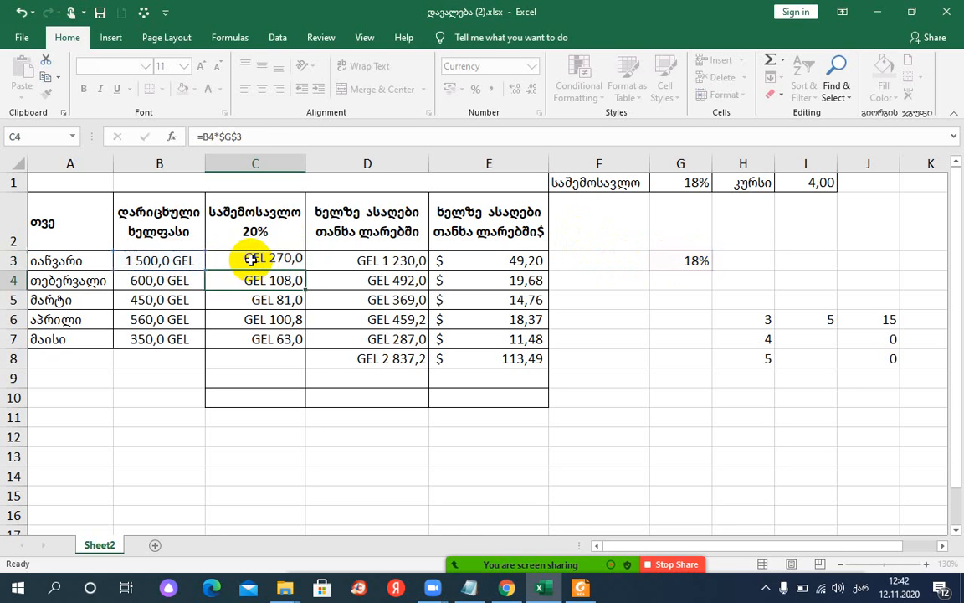
pyautogui.click(253, 261)
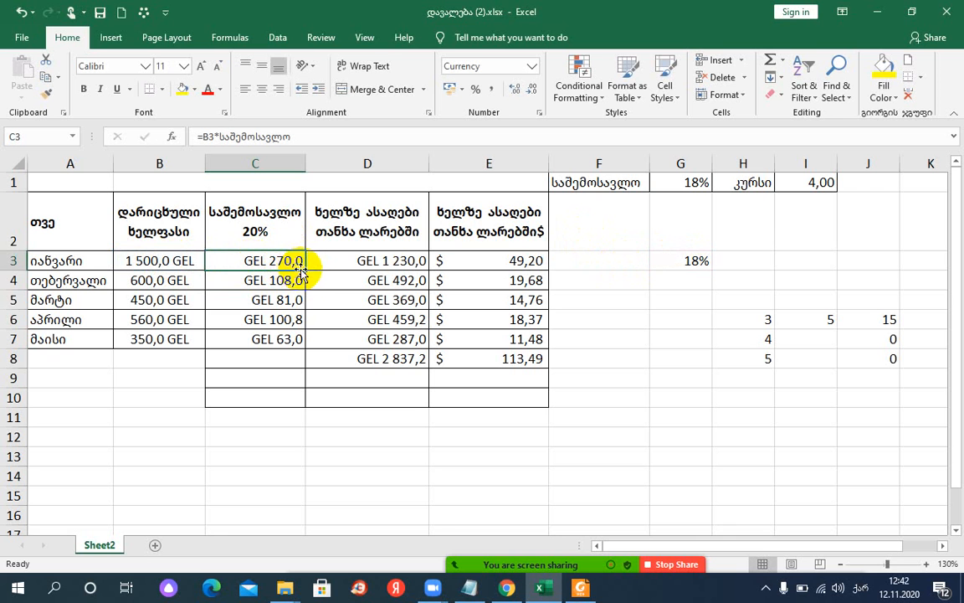
pyautogui.moveTo(305, 266); pyautogui.dragTo(303, 343)
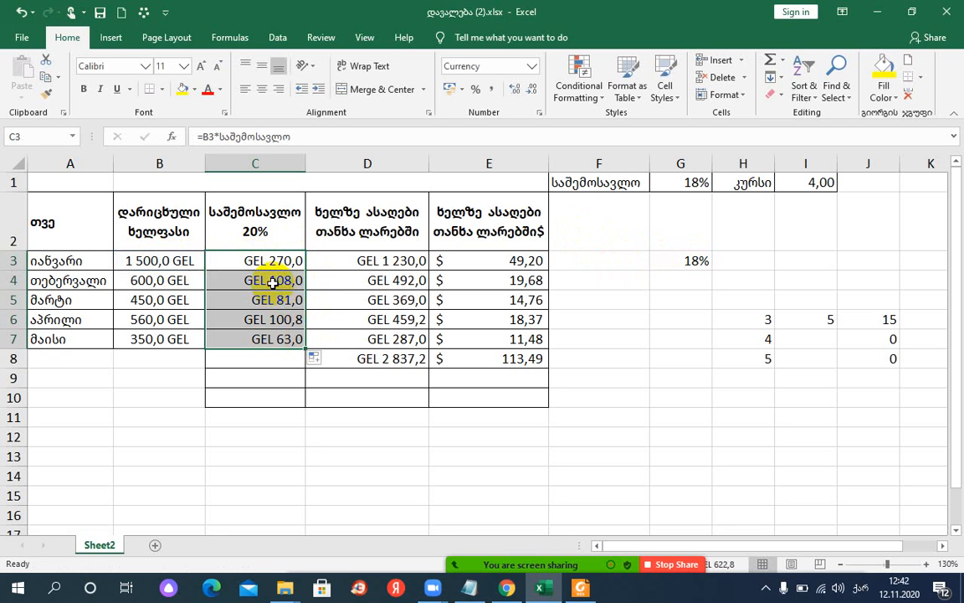
# - Inspect the filled formulas in C4 and C7 to see how they refer to the named rate cell
pyautogui.click(267, 282)
pyautogui.doubleClick(260, 281)
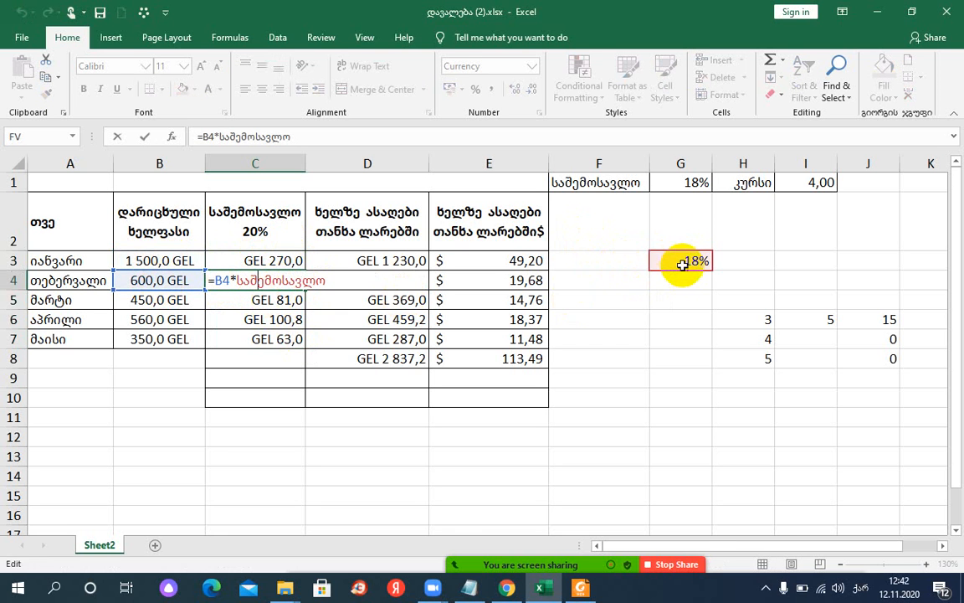
pyautogui.press('Escape')
pyautogui.click(254, 335)
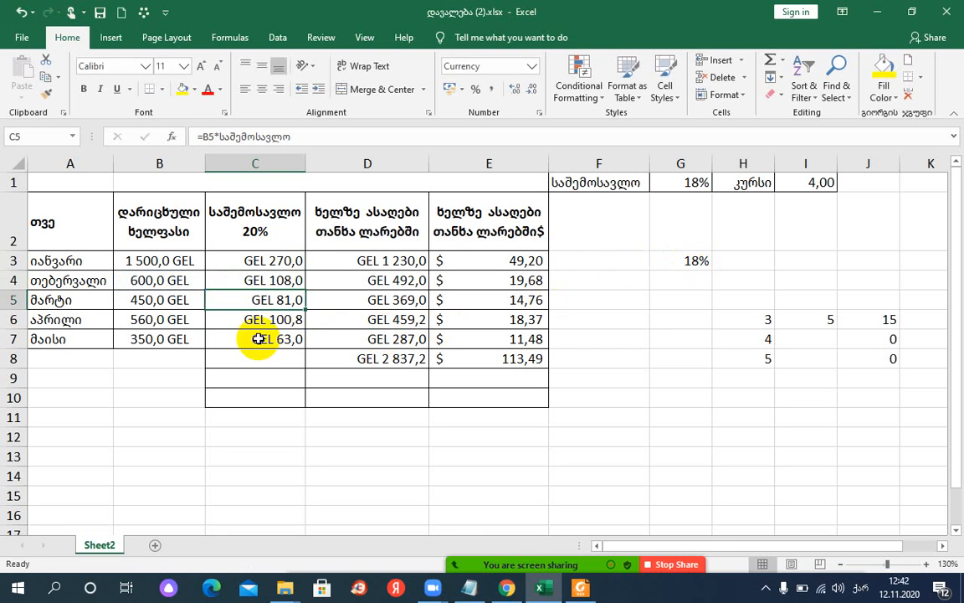
pyautogui.doubleClick(255, 339)
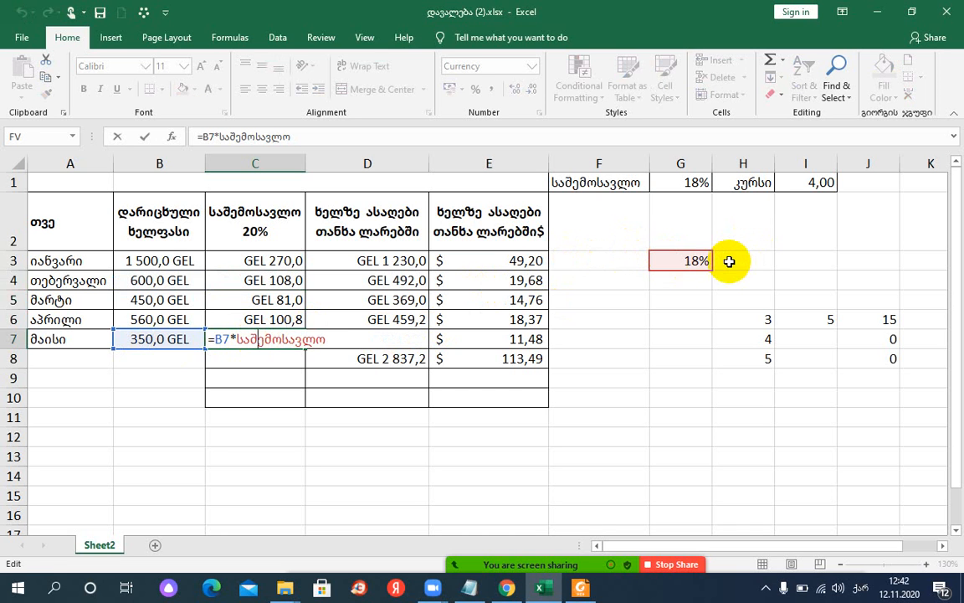
pyautogui.press('Return')
# - Review the named rate cell G3, the January tax formula in C3 and the cell references of the net-pay formula in D3
pyautogui.click(666, 259)
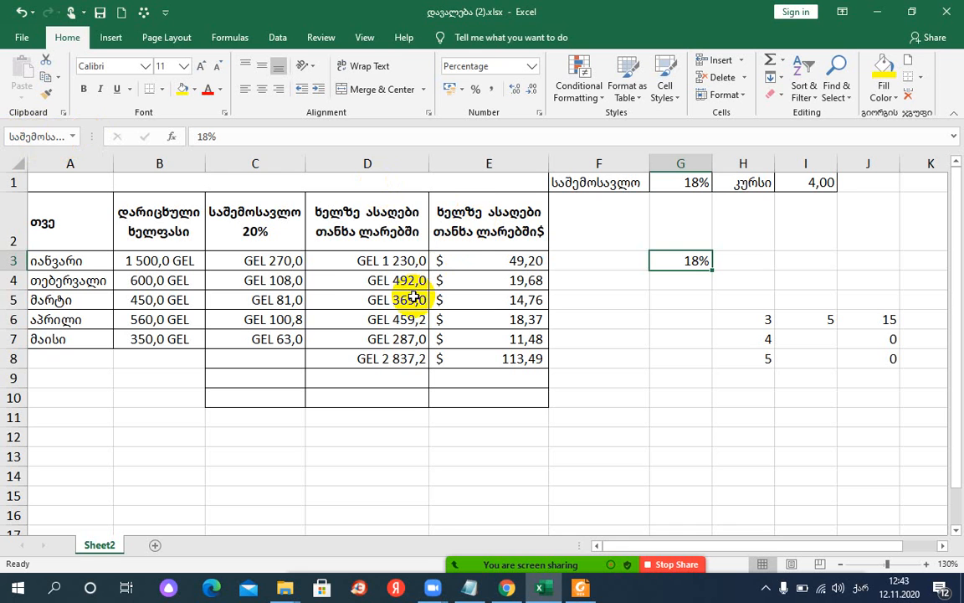
pyautogui.click(289, 261)
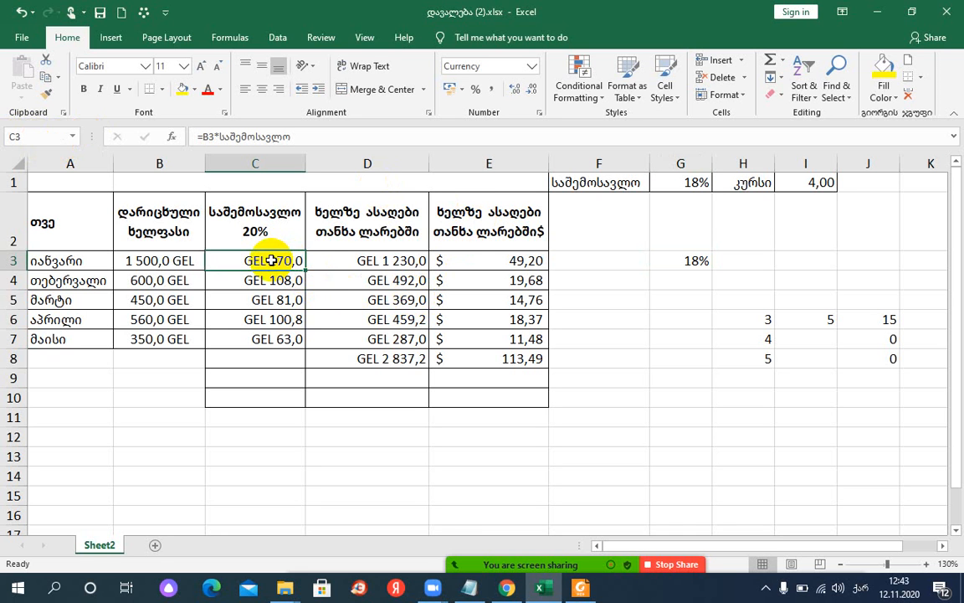
pyautogui.doubleClick(379, 262)
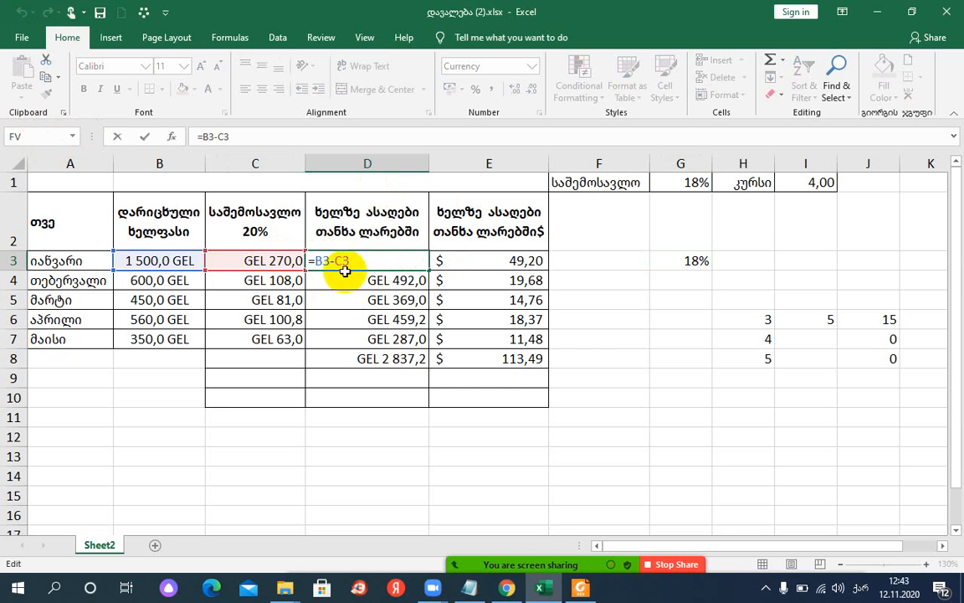
pyautogui.press('Return')
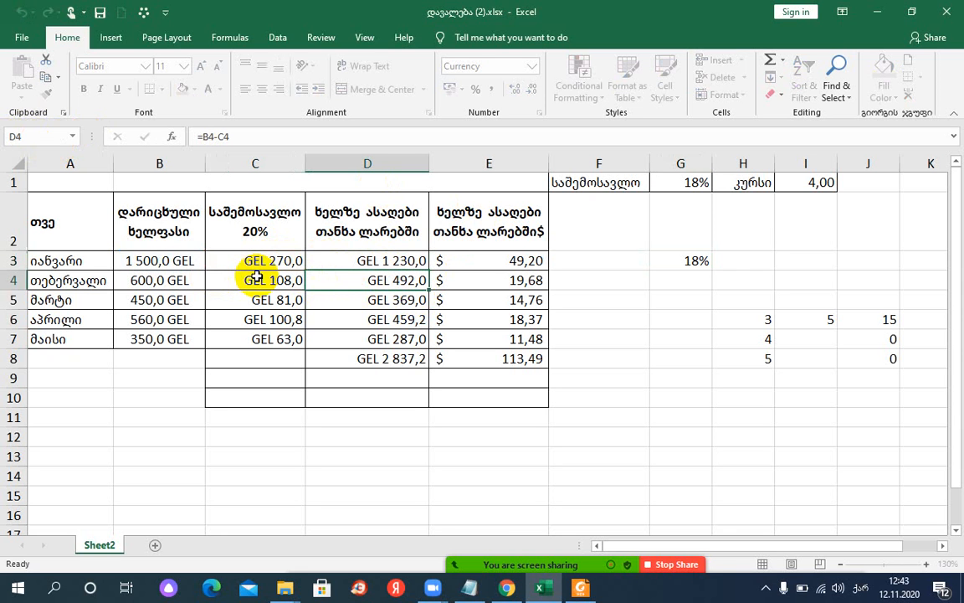
# - Inspect the March net-pay formula in D5 to see which cells it references
pyautogui.click(376, 305)
pyautogui.doubleClick(377, 305)
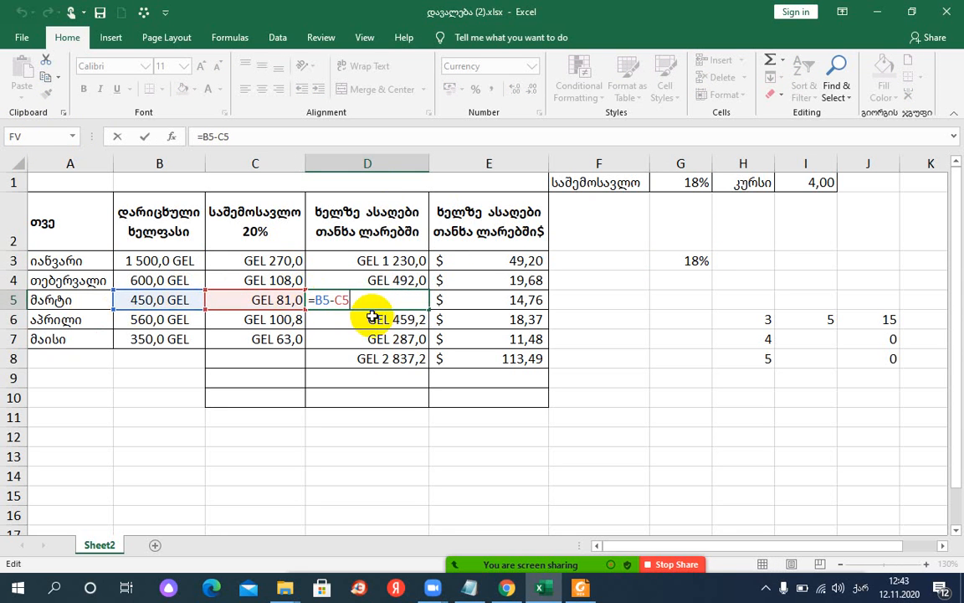
pyautogui.click(373, 316)
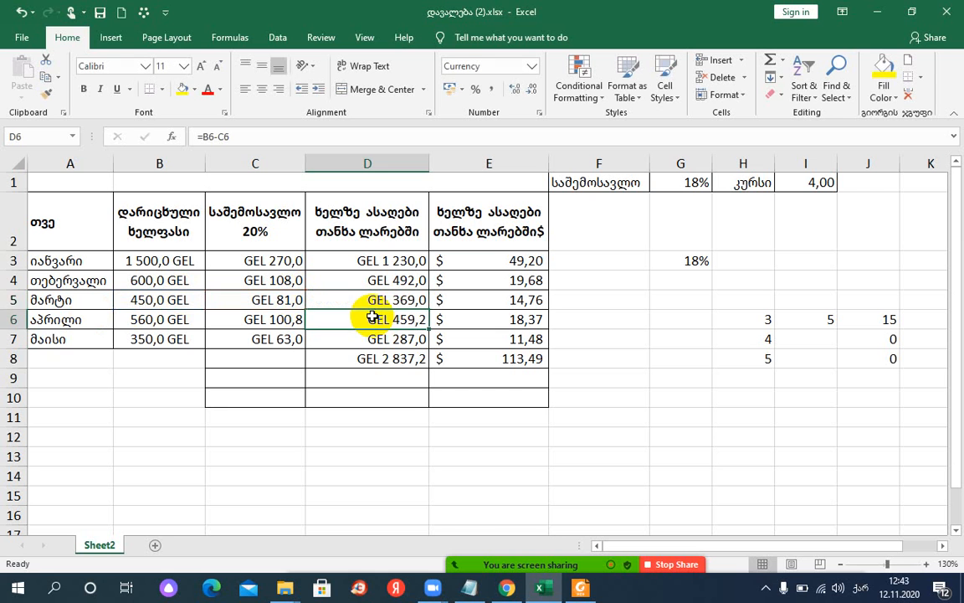
# - Set the named income-tax rate in cell G3 to 20%
pyautogui.click(695, 260)
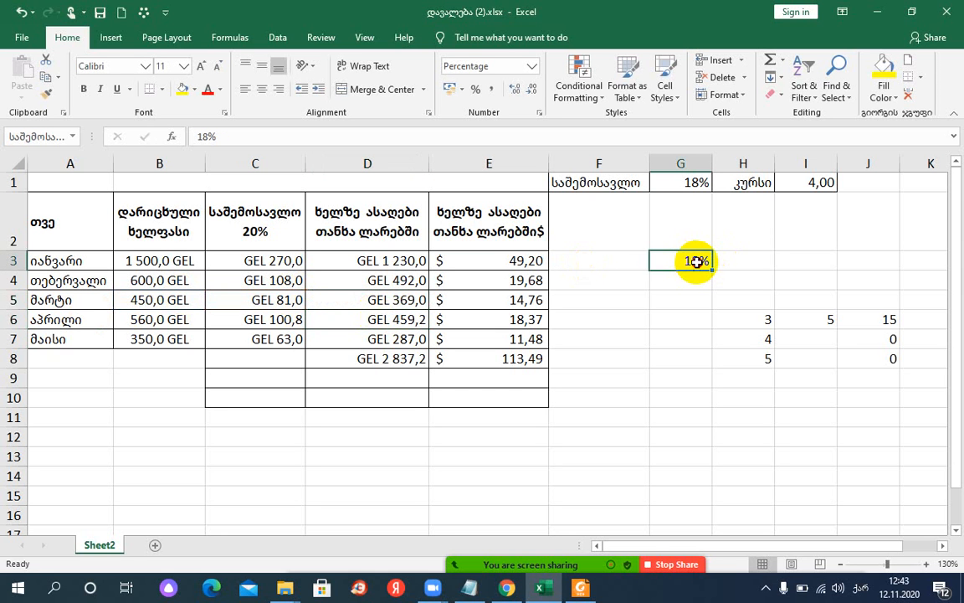
pyautogui.doubleClick(696, 262)
pyautogui.press('BackSpace')
pyautogui.press('BackSpace')
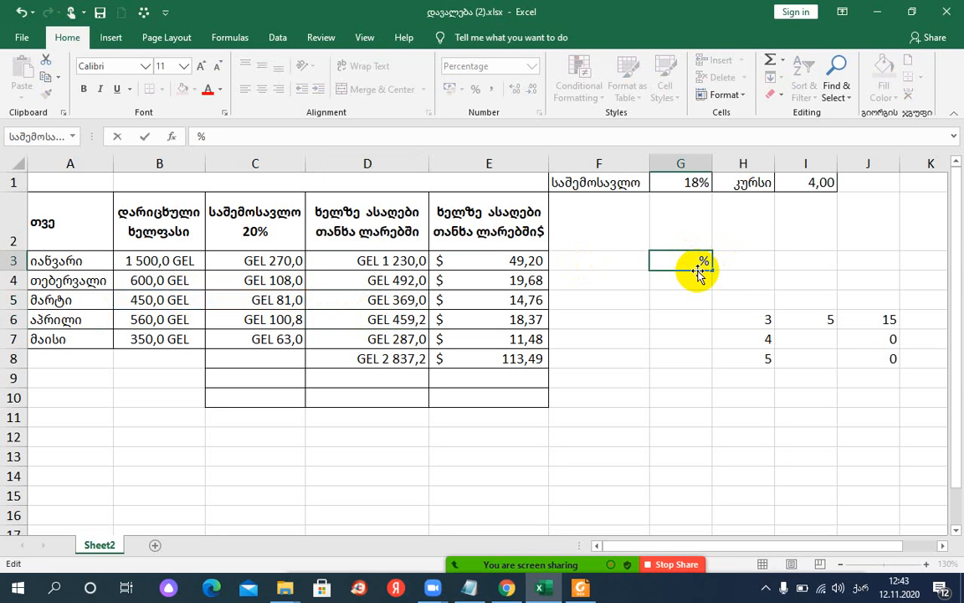
pyautogui.write('20')
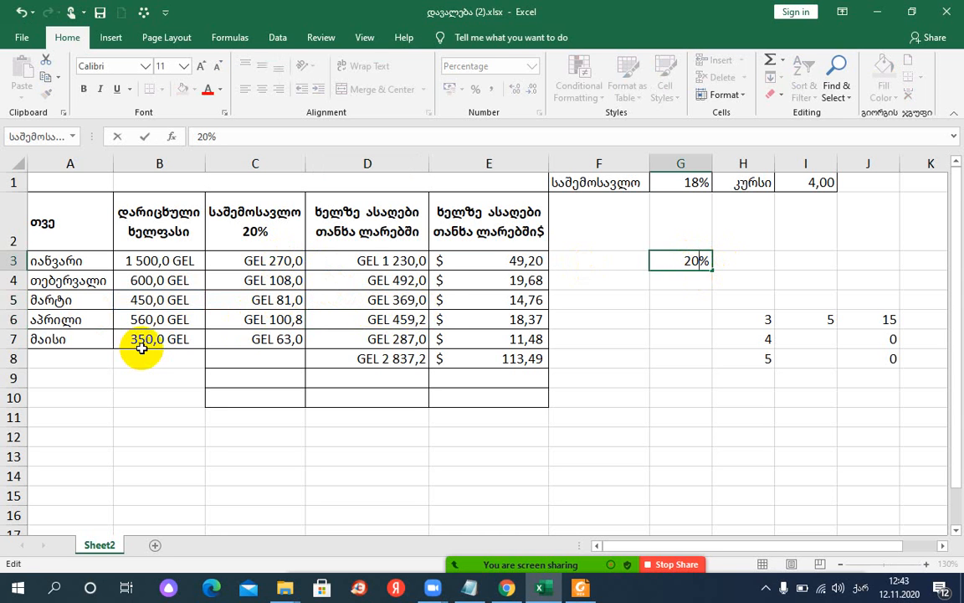
pyautogui.press('Return')
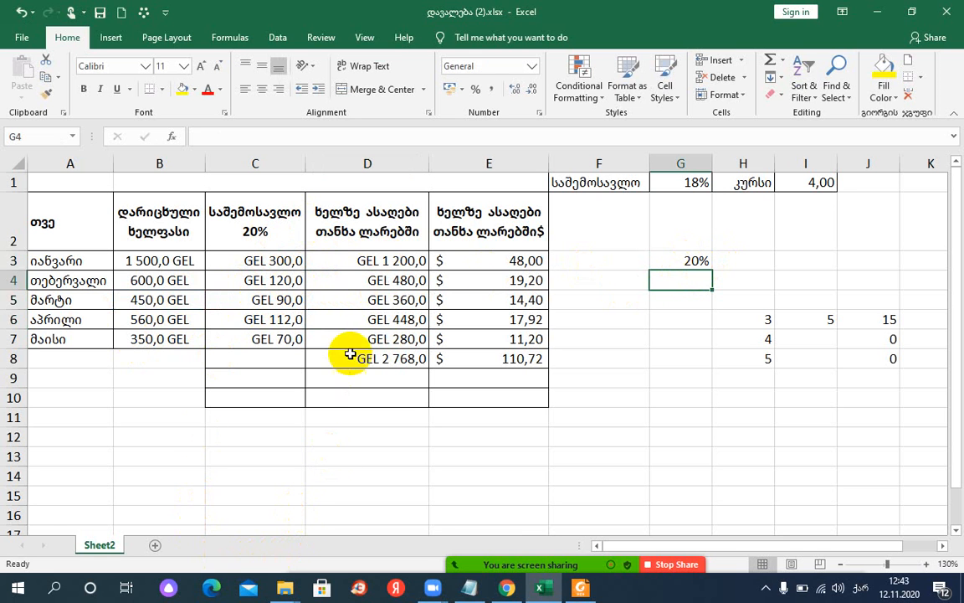
# - Inspect the May net-pay formula in D7 to see which cells it references
pyautogui.click(392, 342)
pyautogui.doubleClick(391, 339)
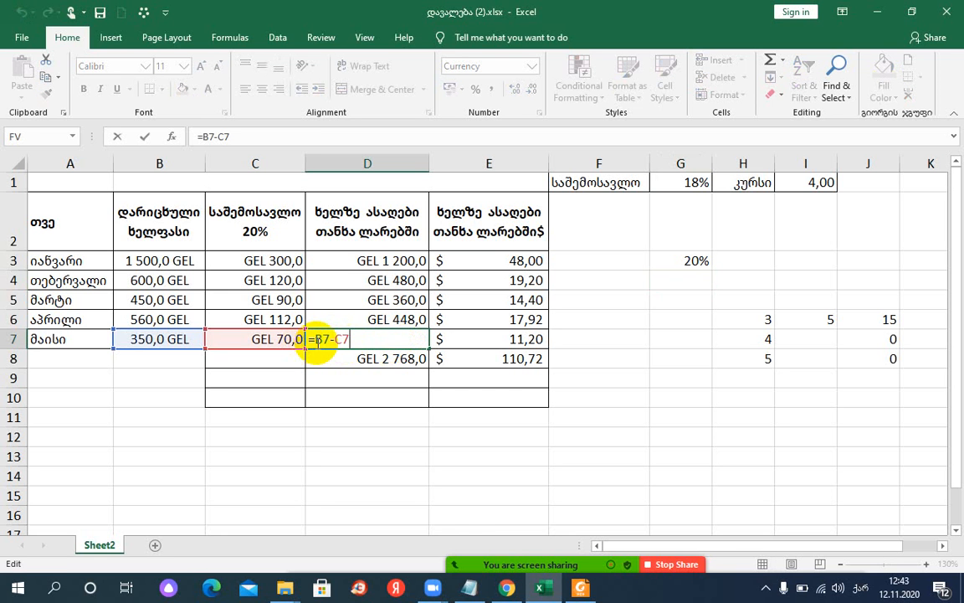
pyautogui.press('Return')
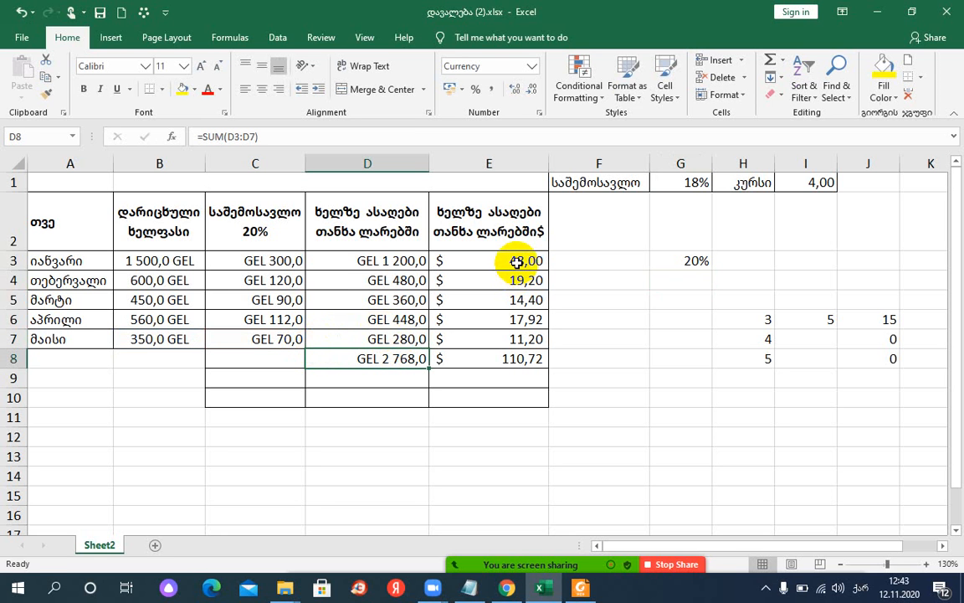
# - Replace the word ლარებში with დოლარსი in the column header in E2, keeping the dollar sign
pyautogui.doubleClick(510, 229)
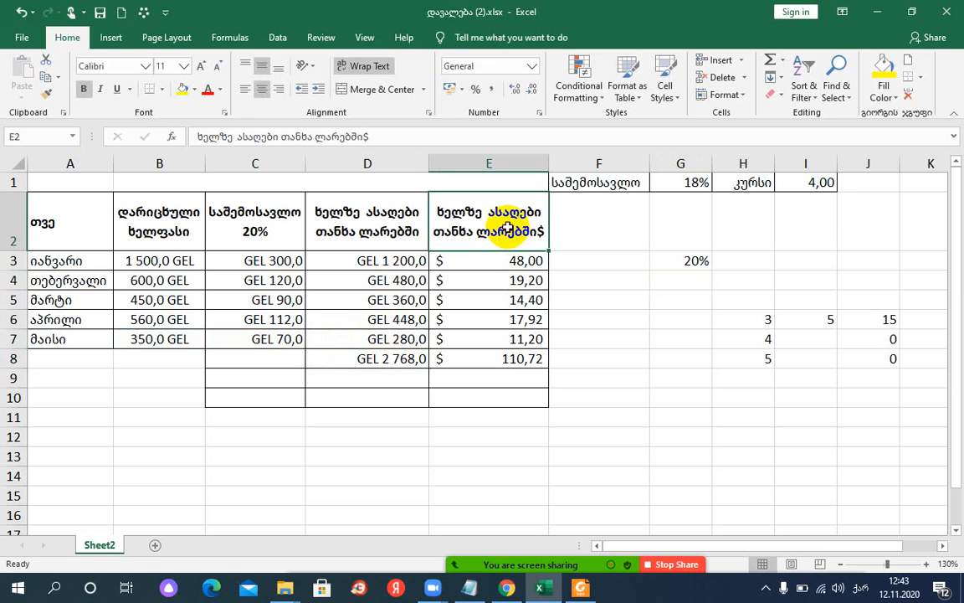
pyautogui.moveTo(530, 231); pyautogui.dragTo(480, 235)
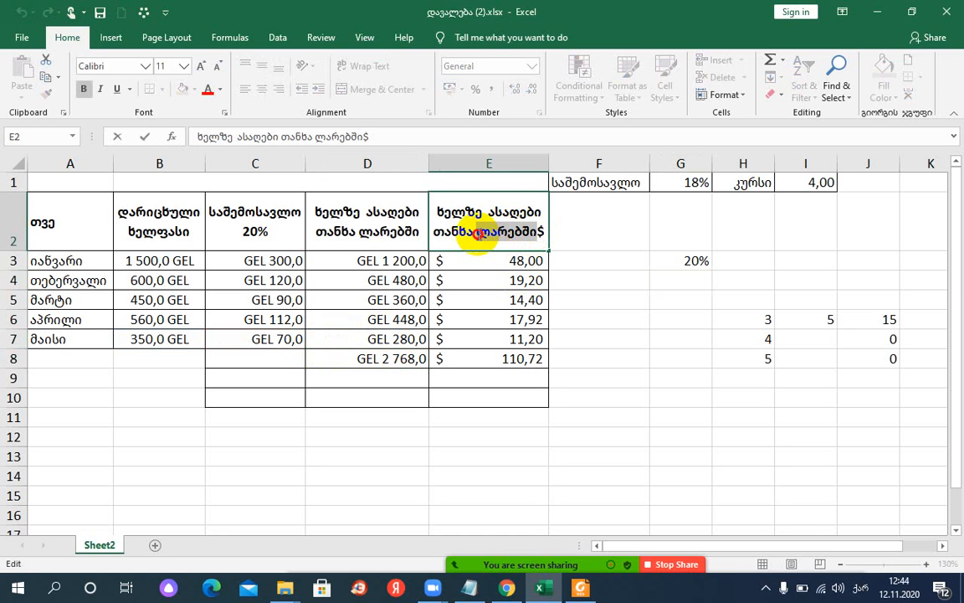
pyautogui.write('დოლარს')
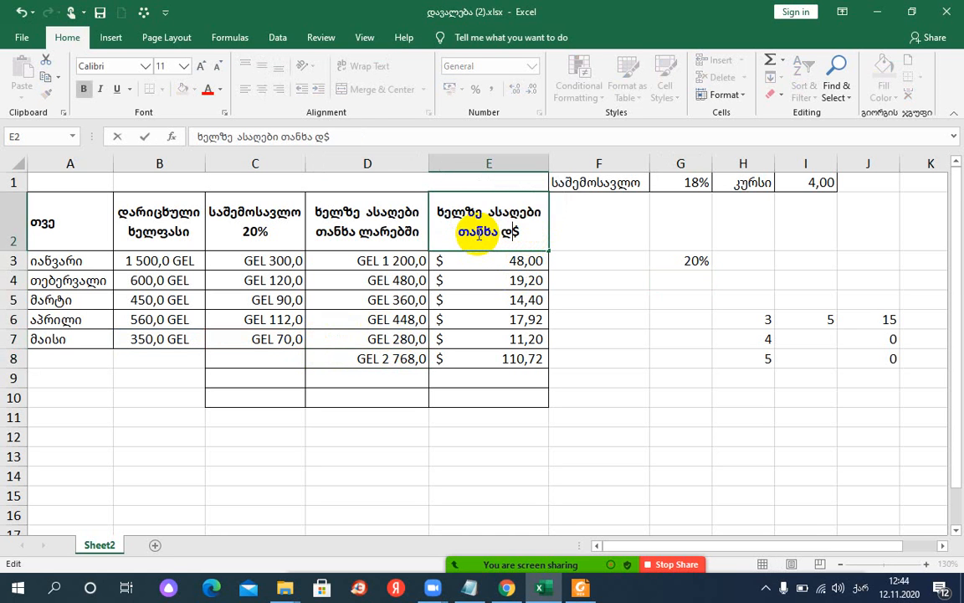
pyautogui.write('ი')
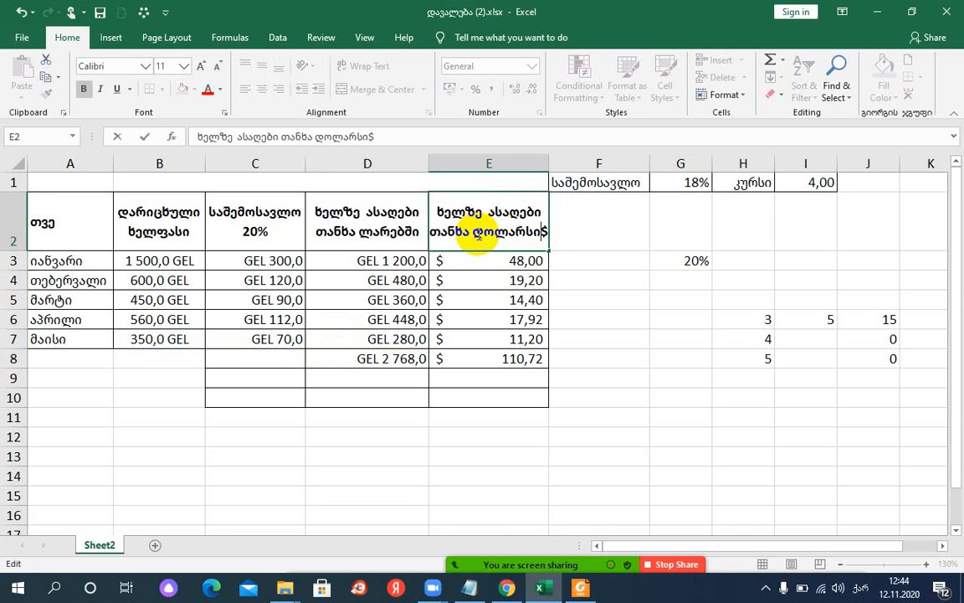
pyautogui.press('Return')
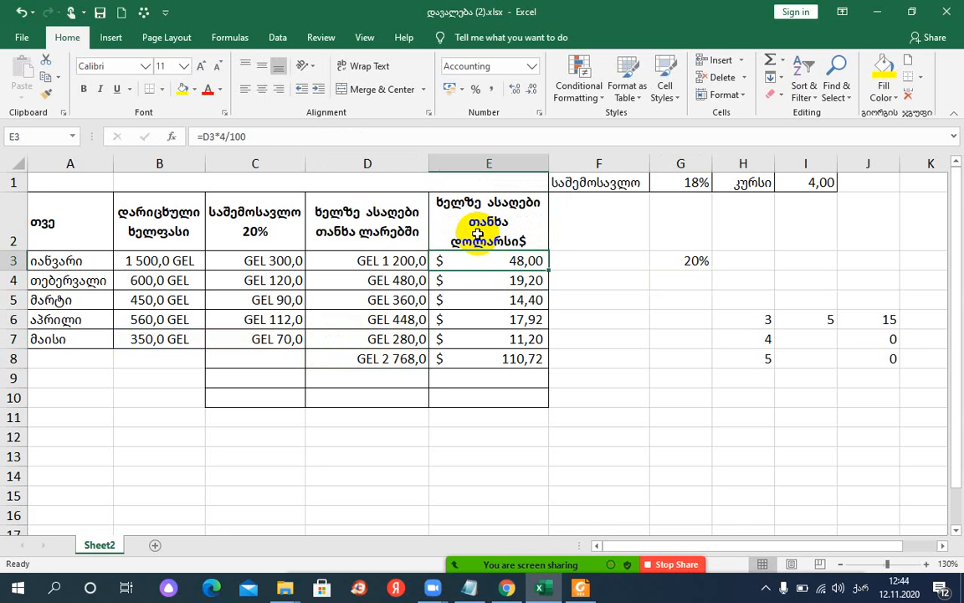
# - Autofit the width of column E and correct the last word of the E2 header to დოლარში$
pyautogui.doubleClick(548, 161)
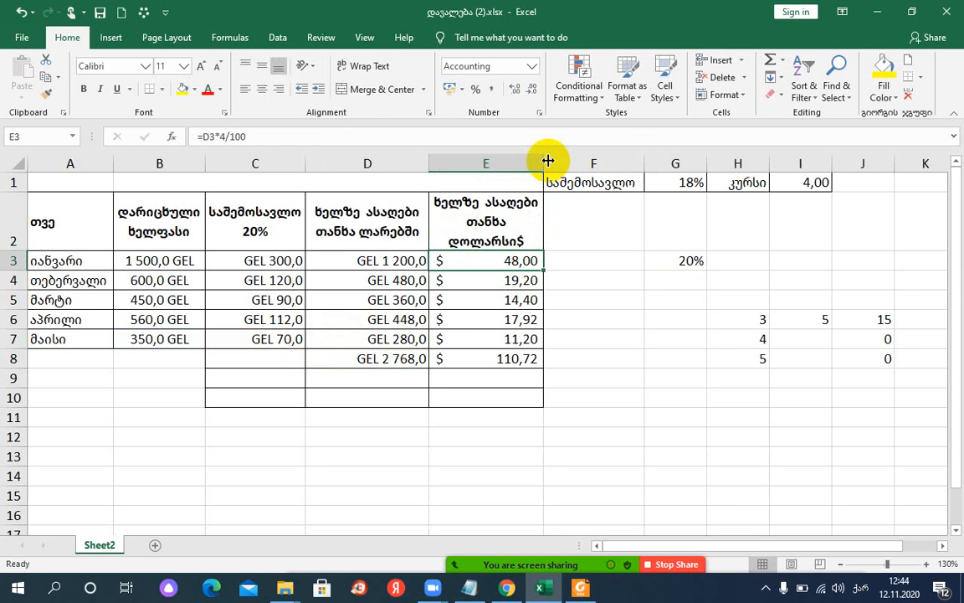
pyautogui.click(505, 243)
pyautogui.doubleClick(510, 242)
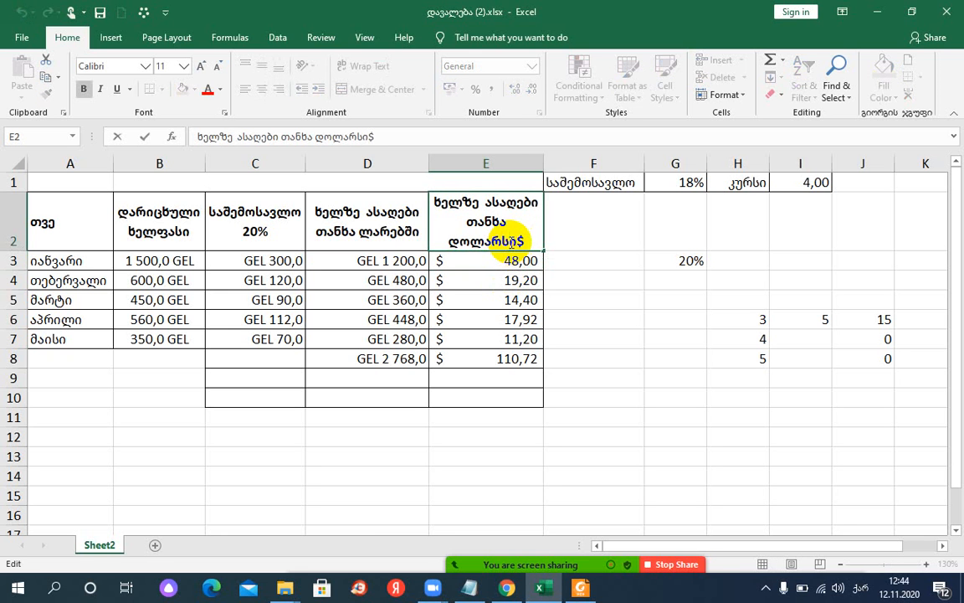
pyautogui.press('BackSpace')
pyautogui.write('შ')
pyautogui.press('Return')
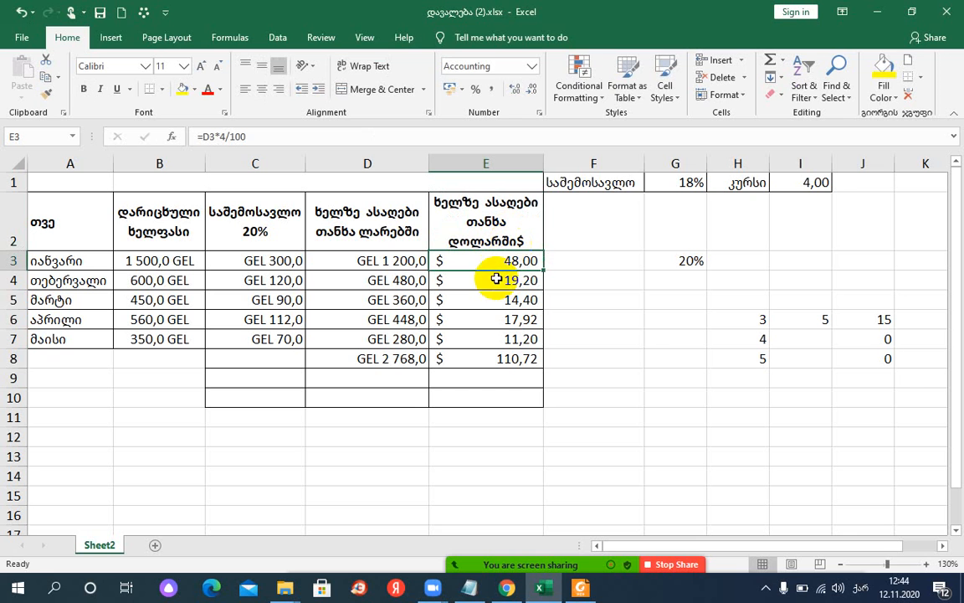
# - Delete the January dollar-amount formula from E3, leaving the cell empty
pyautogui.doubleClick(502, 262)
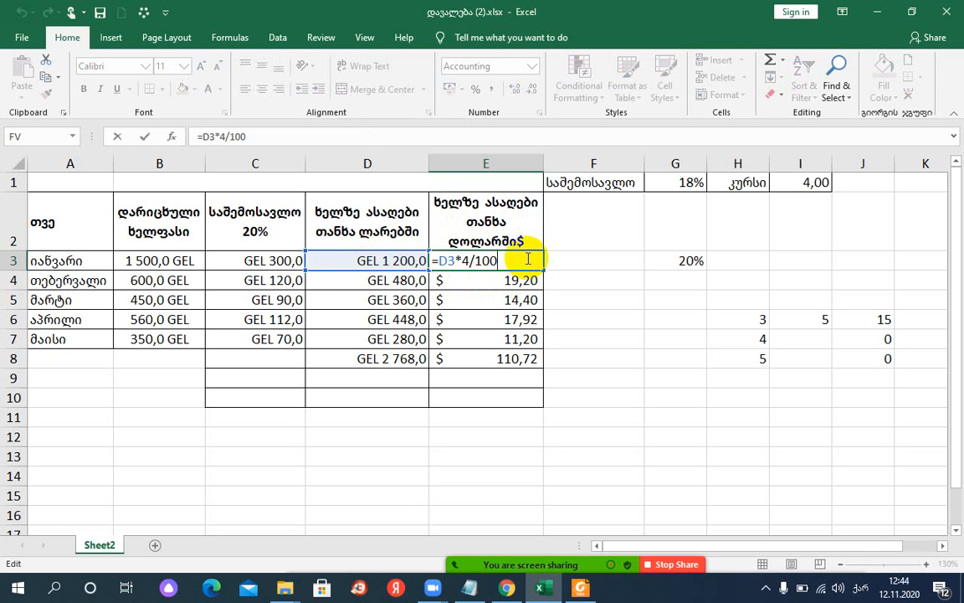
pyautogui.press('BackSpace')
pyautogui.press('BackSpace')
pyautogui.press('BackSpace')
pyautogui.press('BackSpace')
pyautogui.press('BackSpace')
pyautogui.press('BackSpace')
pyautogui.press('BackSpace')
pyautogui.press('BackSpace')
pyautogui.press('BackSpace')
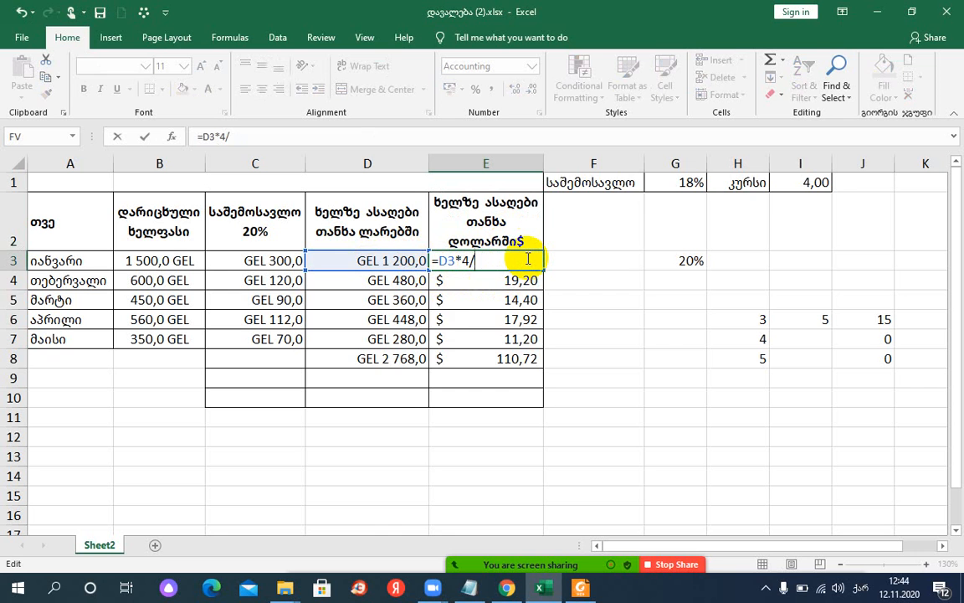
pyautogui.press('Return')
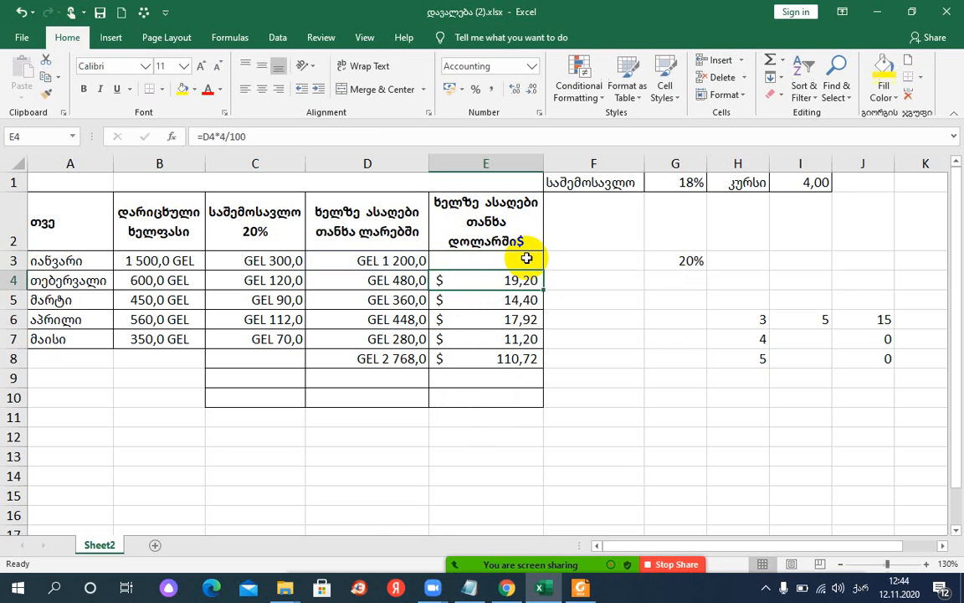
# - Clear the remaining dollar-amount formulas in E4 through E8 and return to E3
pyautogui.press('Delete')
pyautogui.click(520, 301)
pyautogui.press('Delete')
pyautogui.click(520, 319)
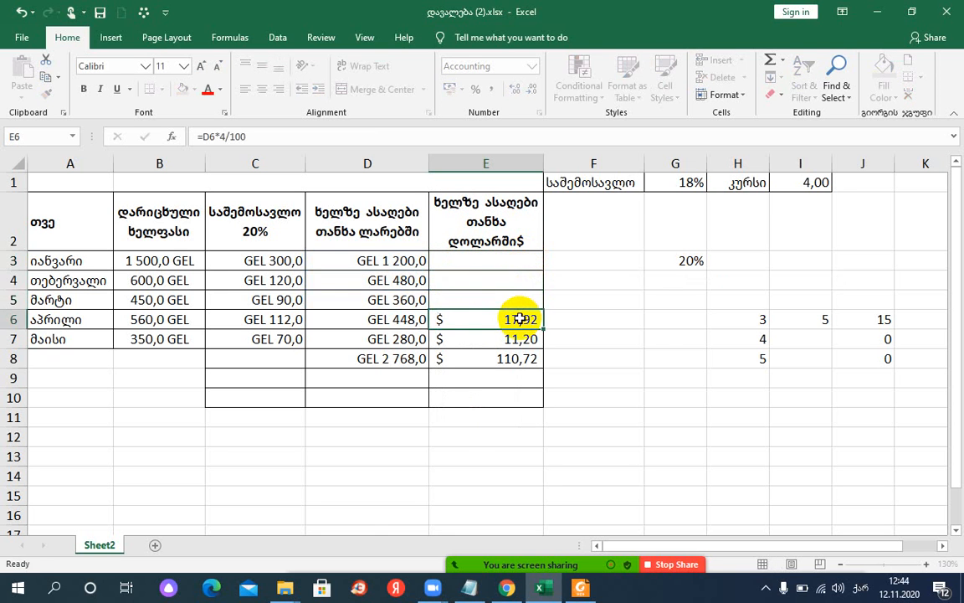
pyautogui.press('Delete')
pyautogui.click(520, 339)
pyautogui.press('Delete')
pyautogui.click(517, 359)
pyautogui.press('BackSpace')
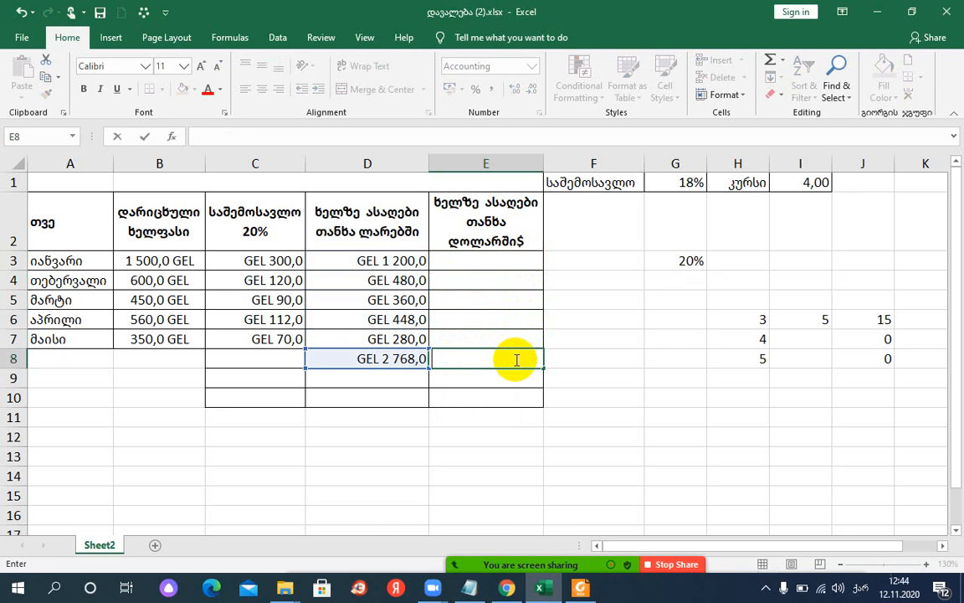
pyautogui.click(491, 276)
pyautogui.click(487, 264)
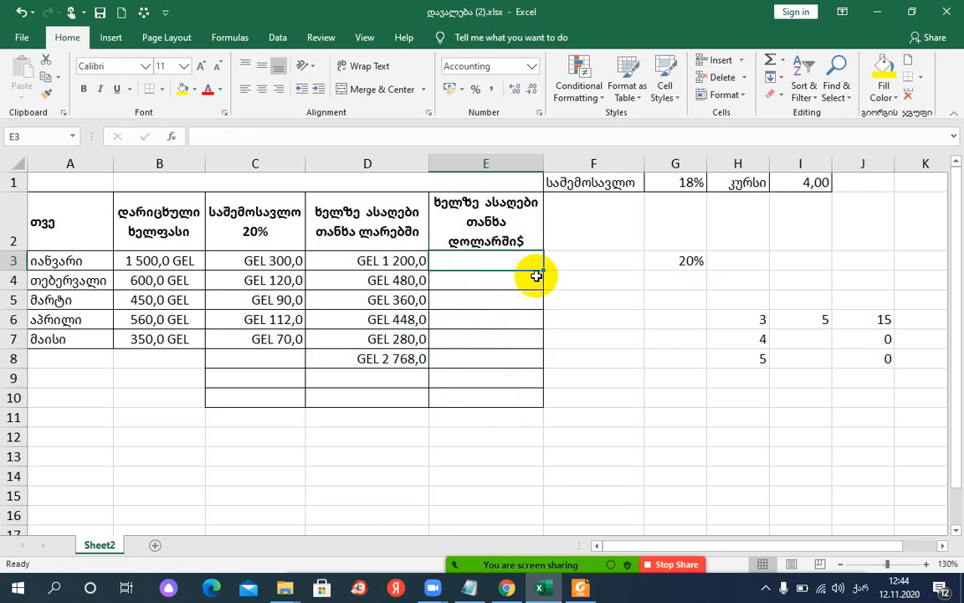
# - Enter 300$ with a hand-typed dollar sign in the empty cell F12
pyautogui.click(631, 436)
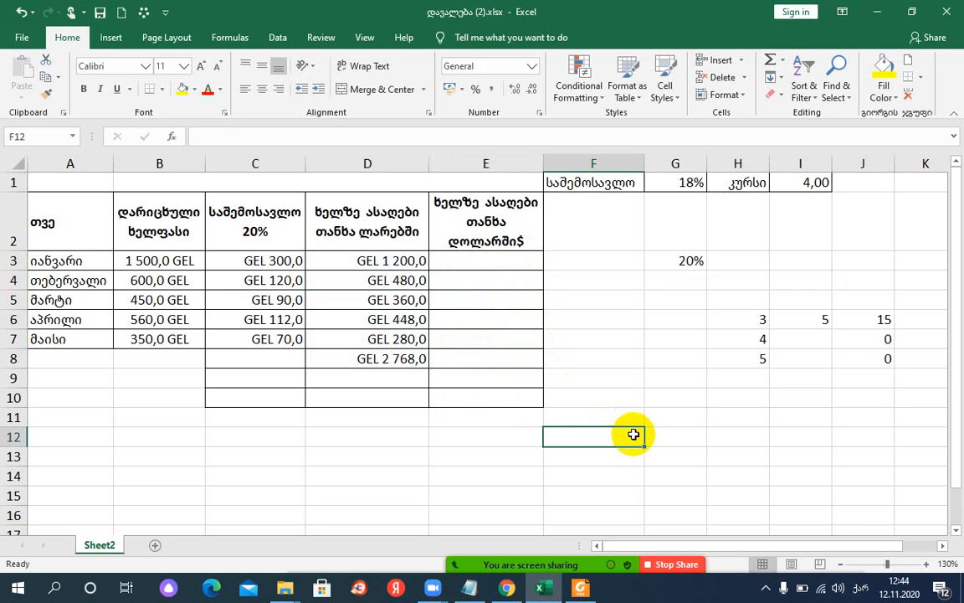
pyautogui.write('300')
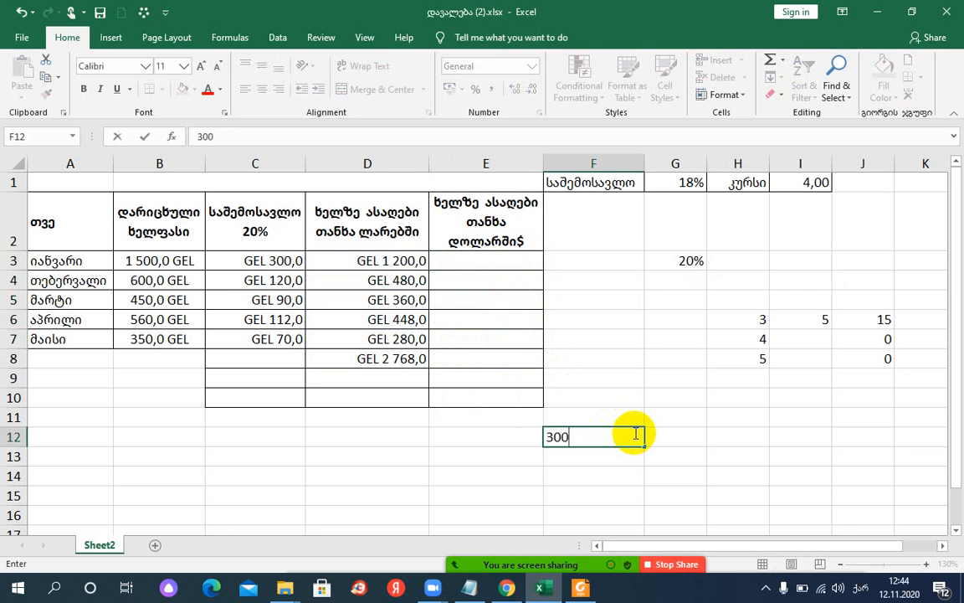
pyautogui.write('$')
pyautogui.click(657, 434)
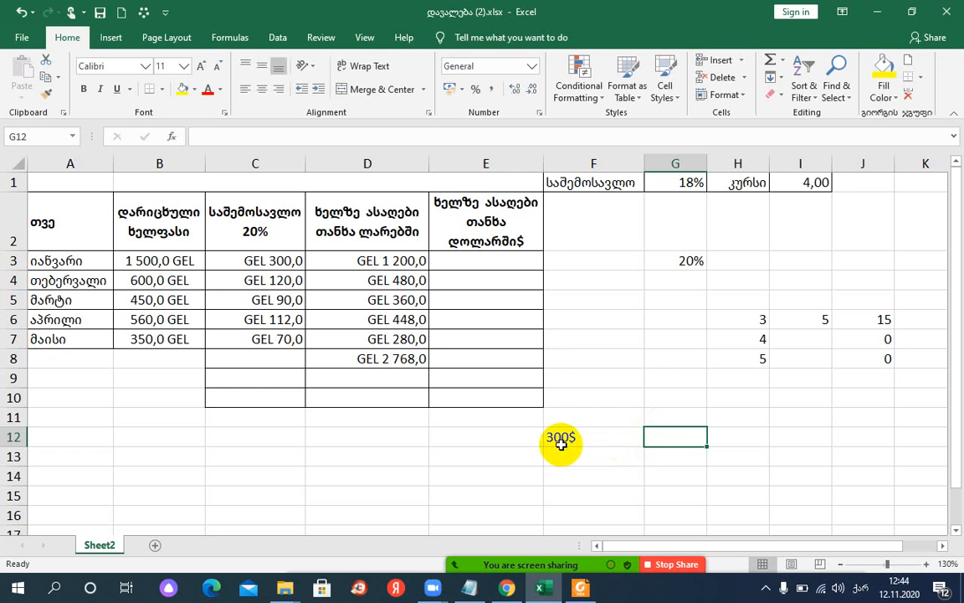
# - Check the exchange-rate cell I1 and enter the conversion formula =F12*4 in G12
pyautogui.click(812, 182)
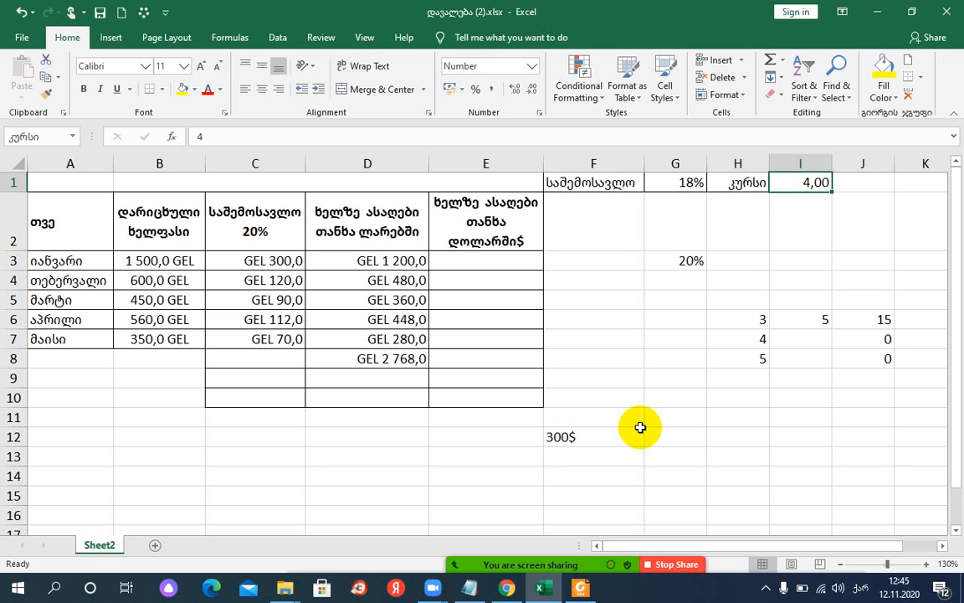
pyautogui.click(686, 437)
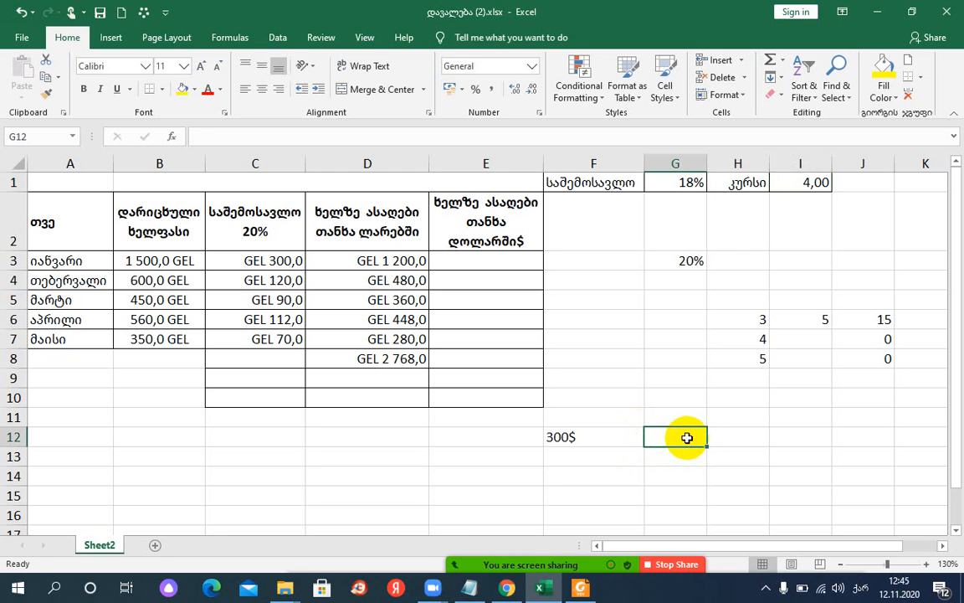
pyautogui.write('=')
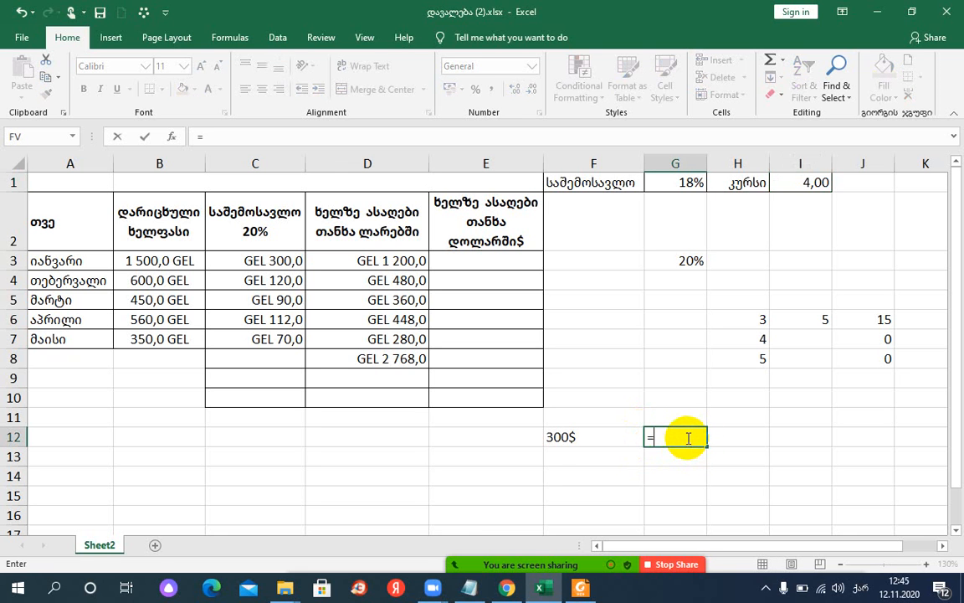
pyautogui.click(555, 437)
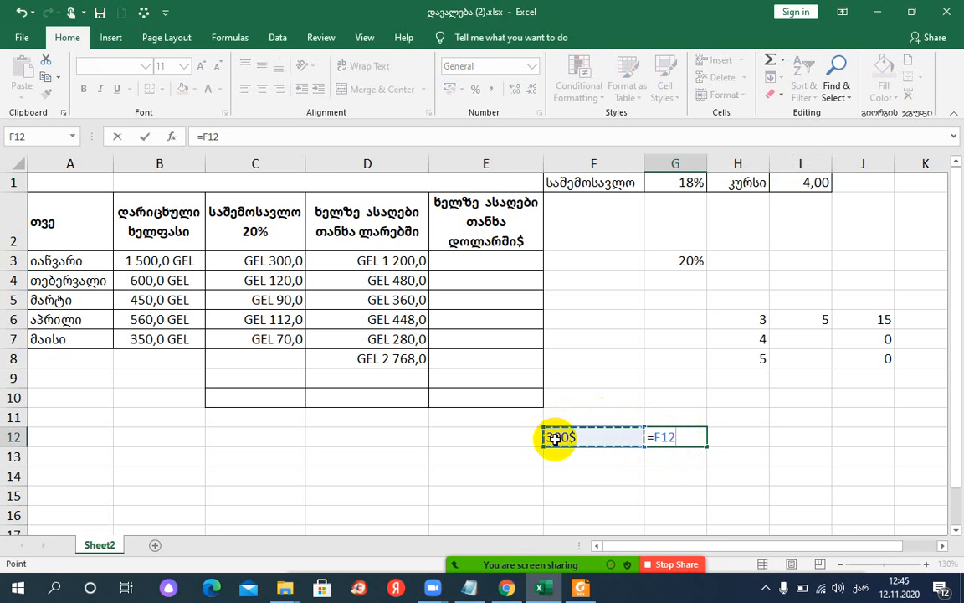
pyautogui.write('*')
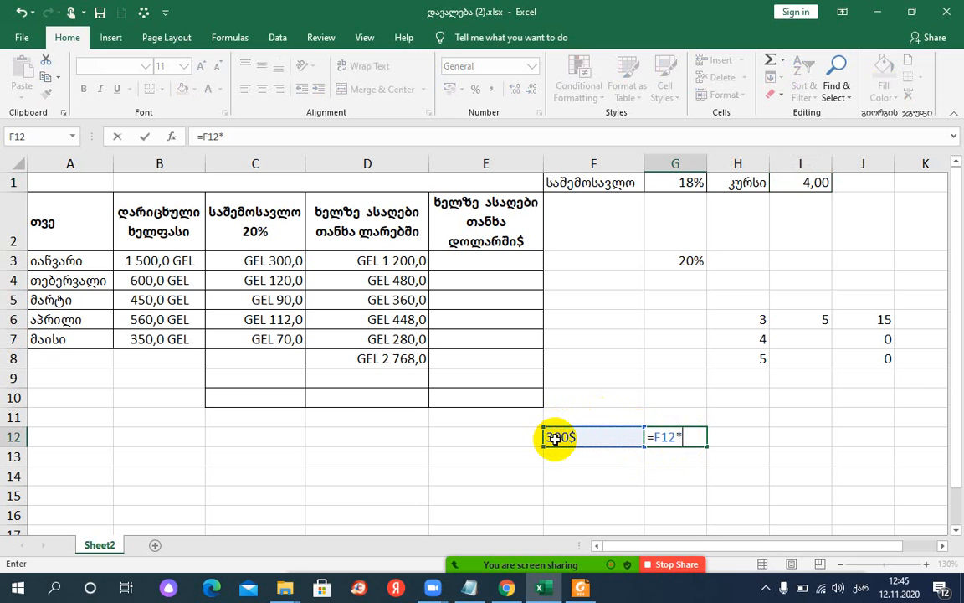
pyautogui.write('4')
pyautogui.press('Return')
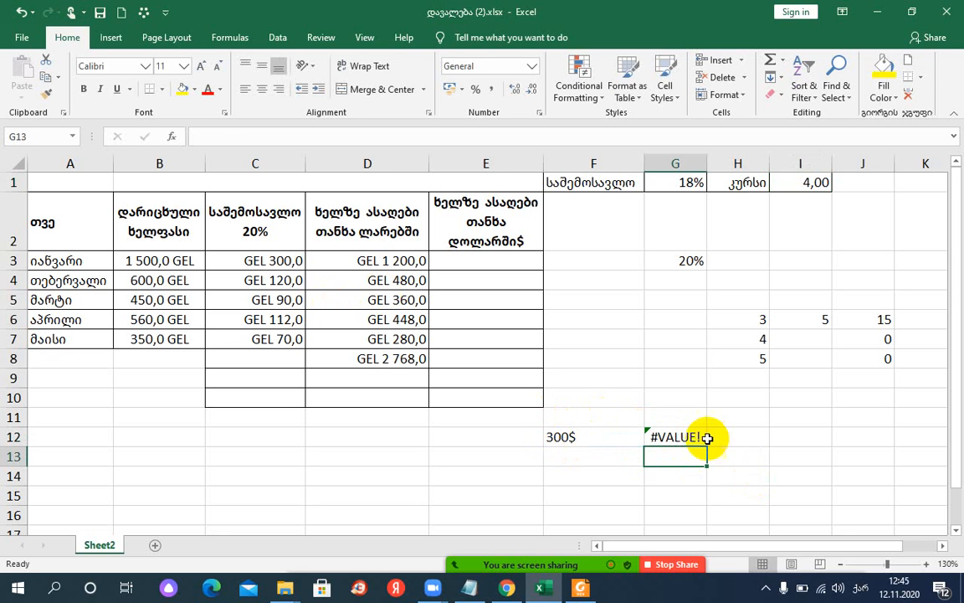
# - Remove the hand-typed dollar sign from F12 so the cell holds only the number 300
pyautogui.doubleClick(593, 436)
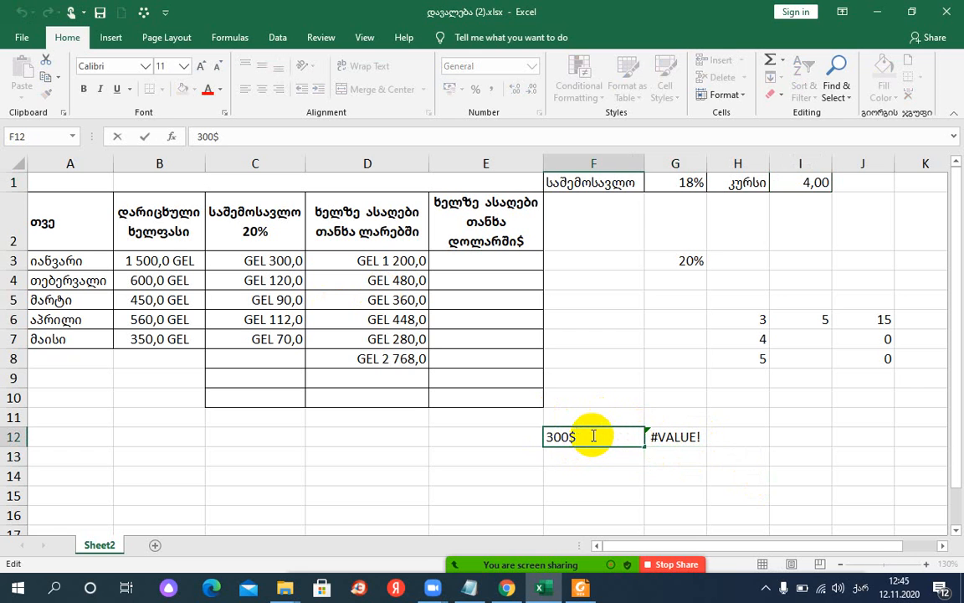
pyautogui.press('BackSpace')
pyautogui.click(596, 494)
# - Format the amount in F12 with the $ English (United States) accounting format
pyautogui.click(589, 440)
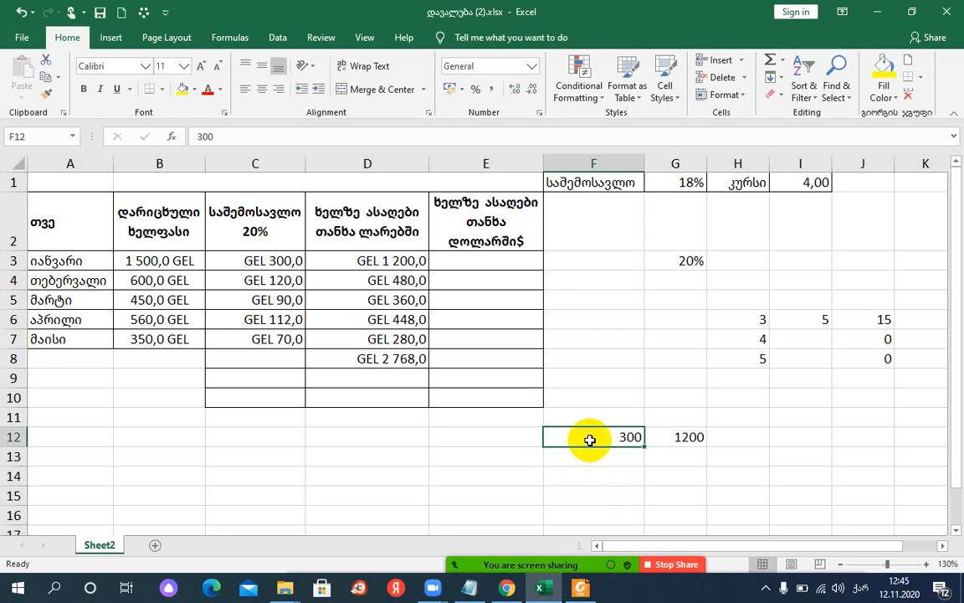
pyautogui.click(463, 93)
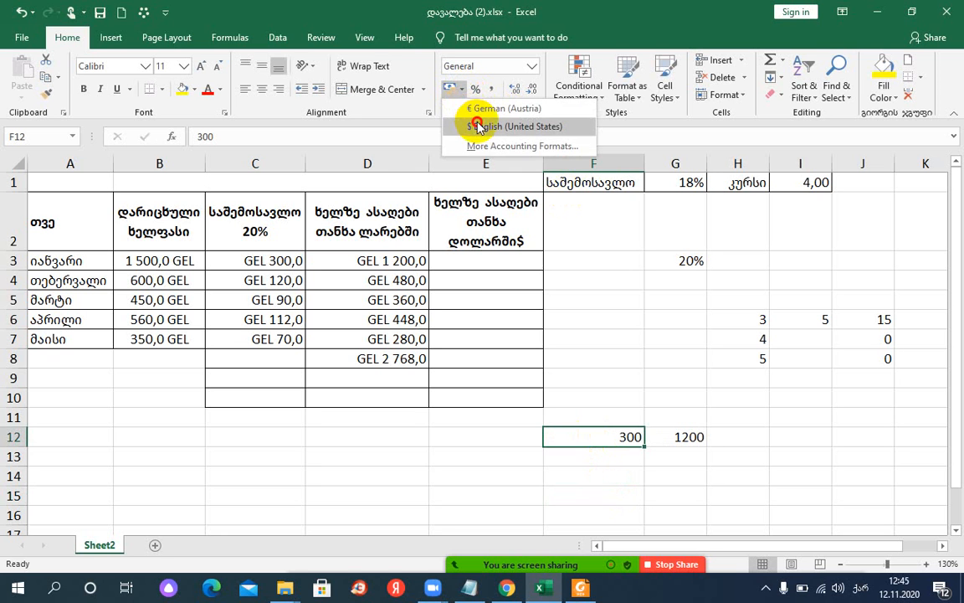
pyautogui.click(474, 126)
pyautogui.press('Return')
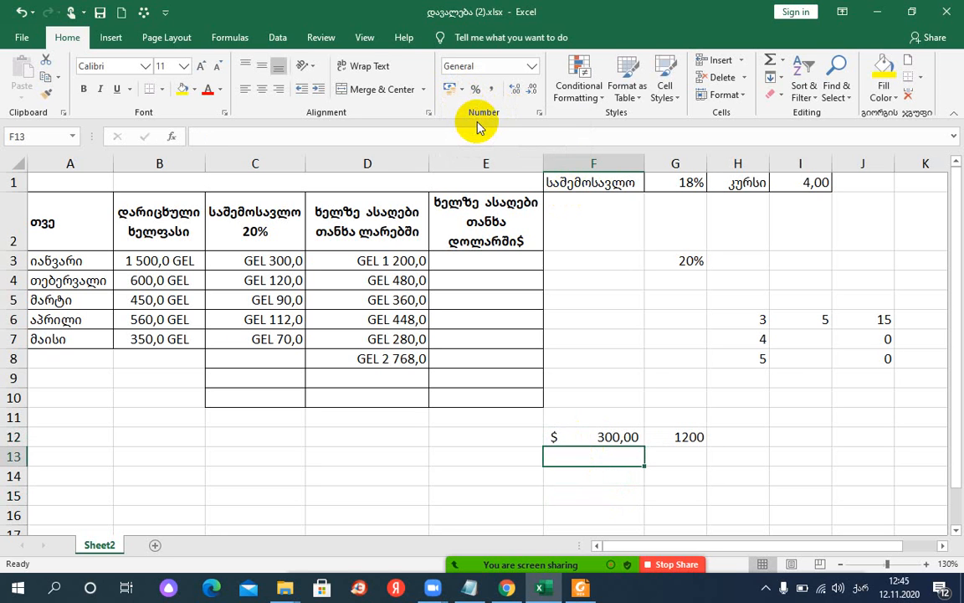
# - Re-confirm the formula in G12 and auto-fit the width of column G so its amount fits
pyautogui.click(779, 430)
pyautogui.doubleClick(678, 436)
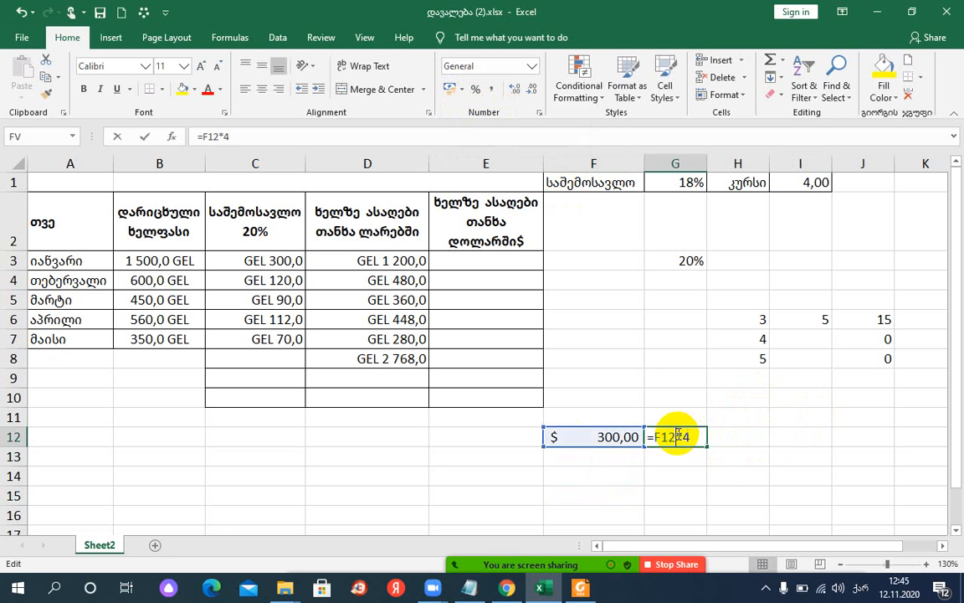
pyautogui.click(754, 439)
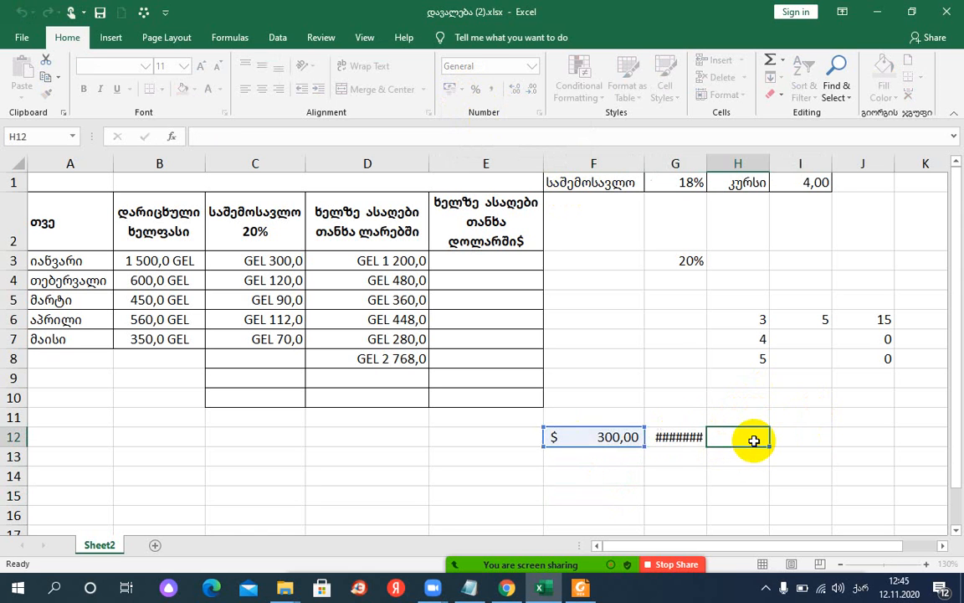
pyautogui.doubleClick(674, 435)
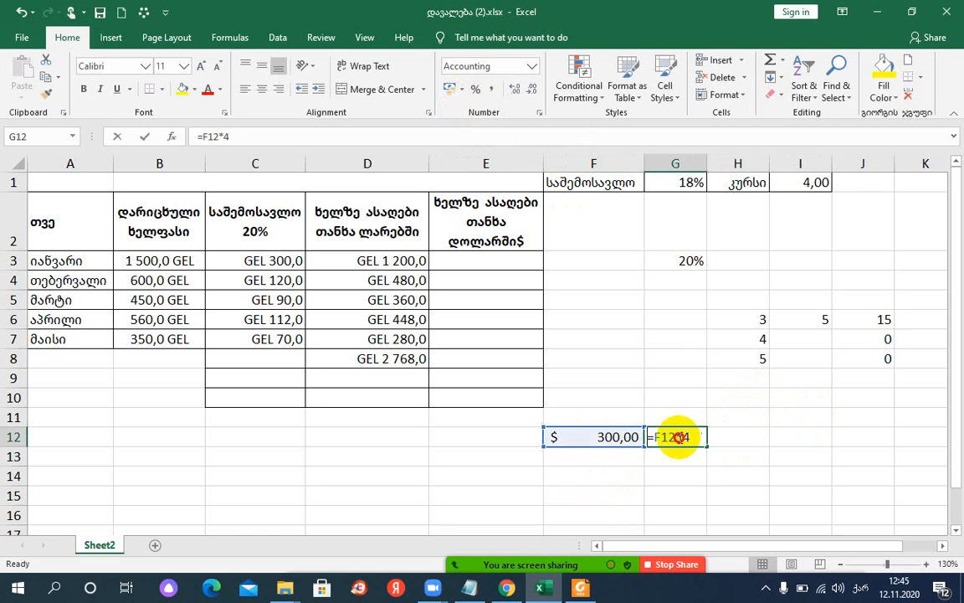
pyautogui.click(701, 163)
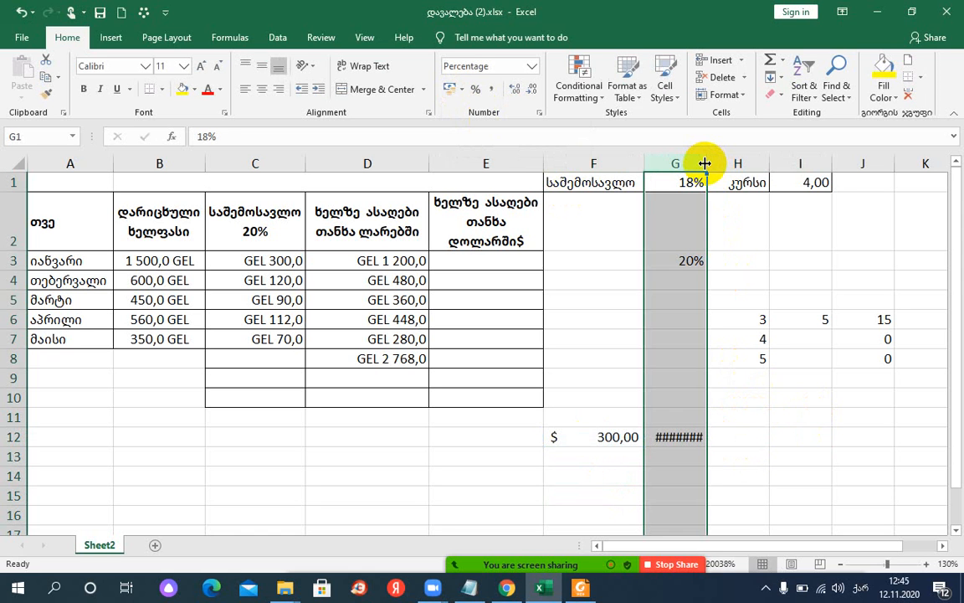
pyautogui.doubleClick(705, 163)
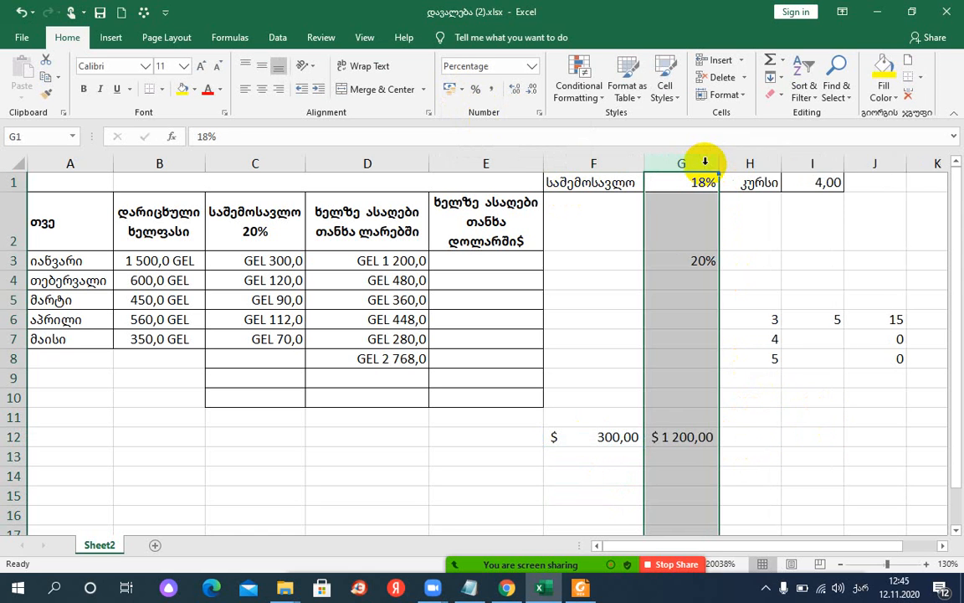
pyautogui.click(727, 436)
pyautogui.doubleClick(670, 437)
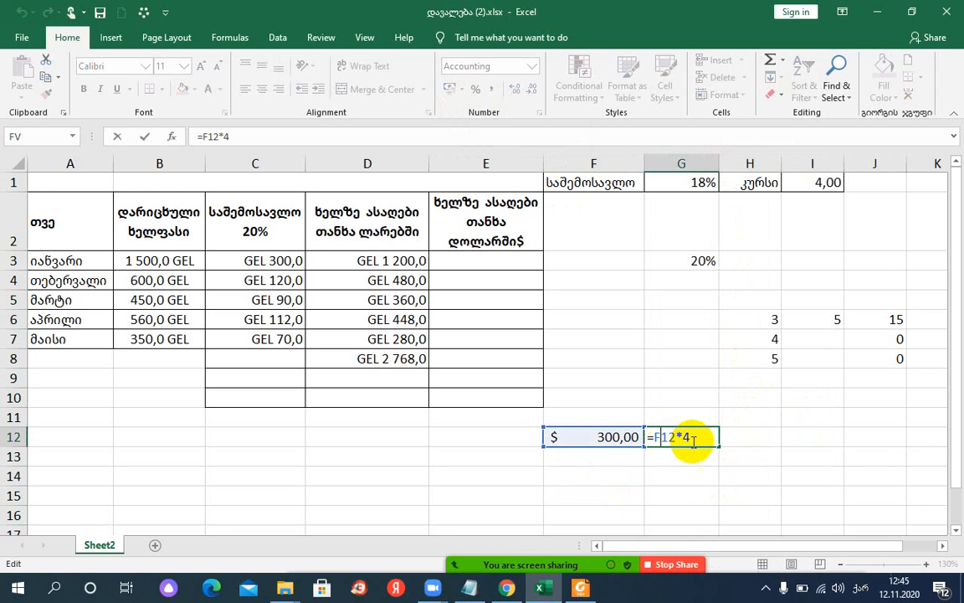
pyautogui.click(741, 446)
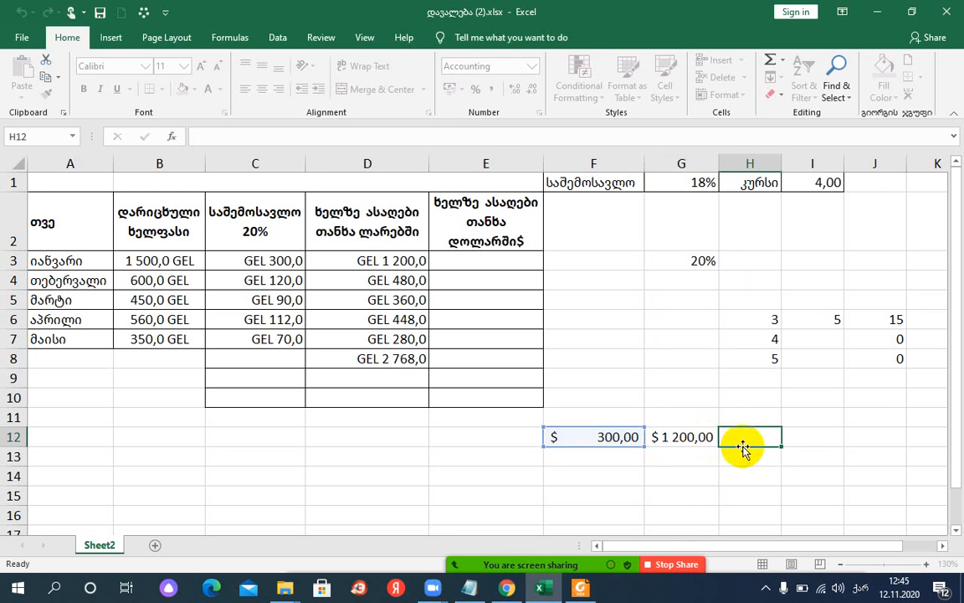
# - Format G12 with the Accounting number format and the GEL currency symbol
pyautogui.click(709, 441)
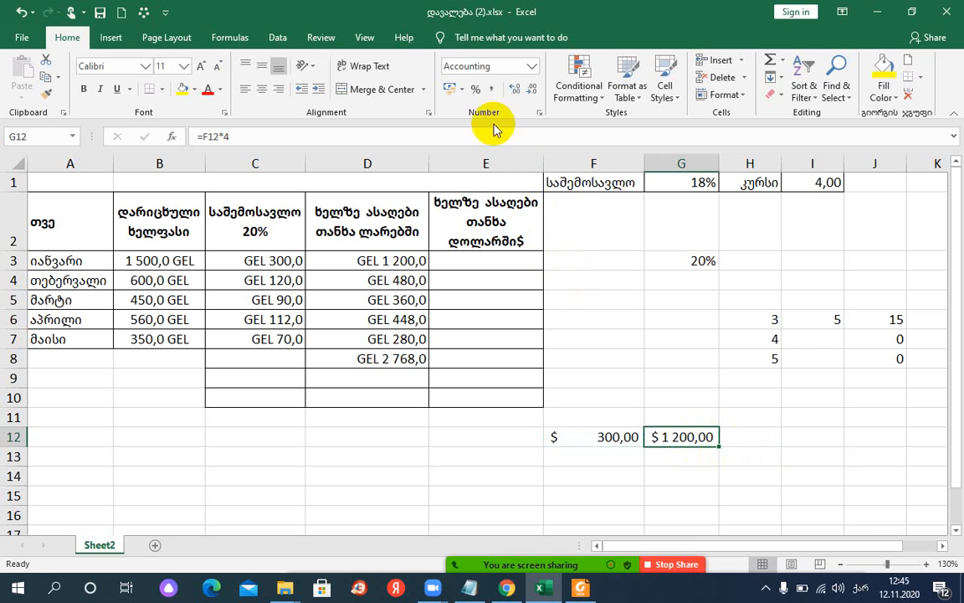
pyautogui.click(461, 90)
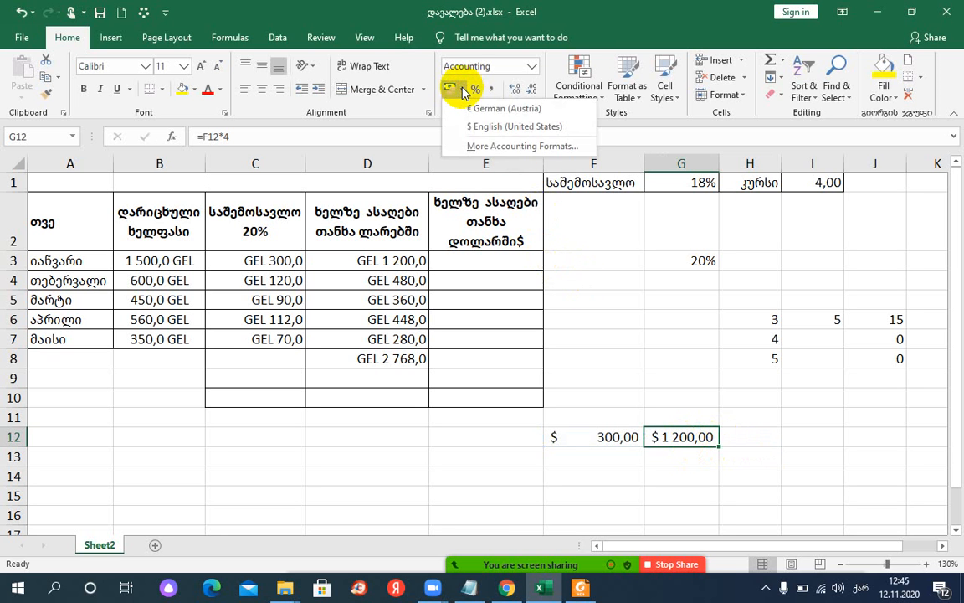
pyautogui.click(485, 147)
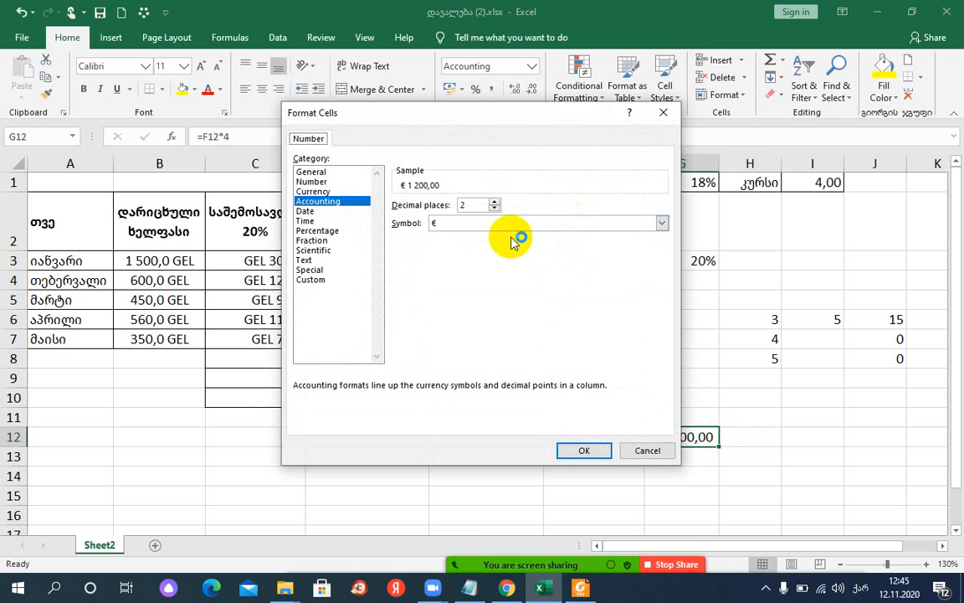
pyautogui.click(513, 227)
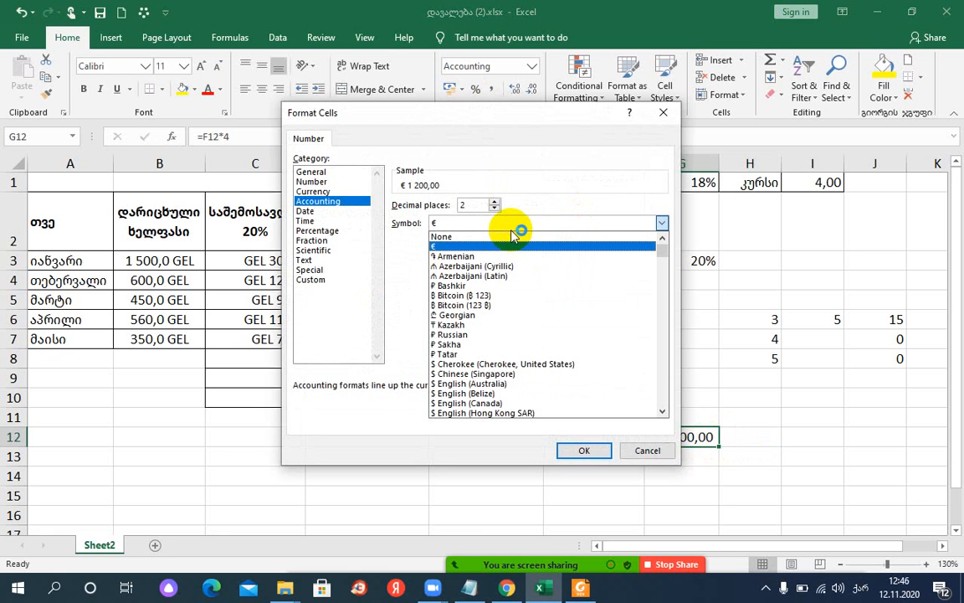
pyautogui.press('g')
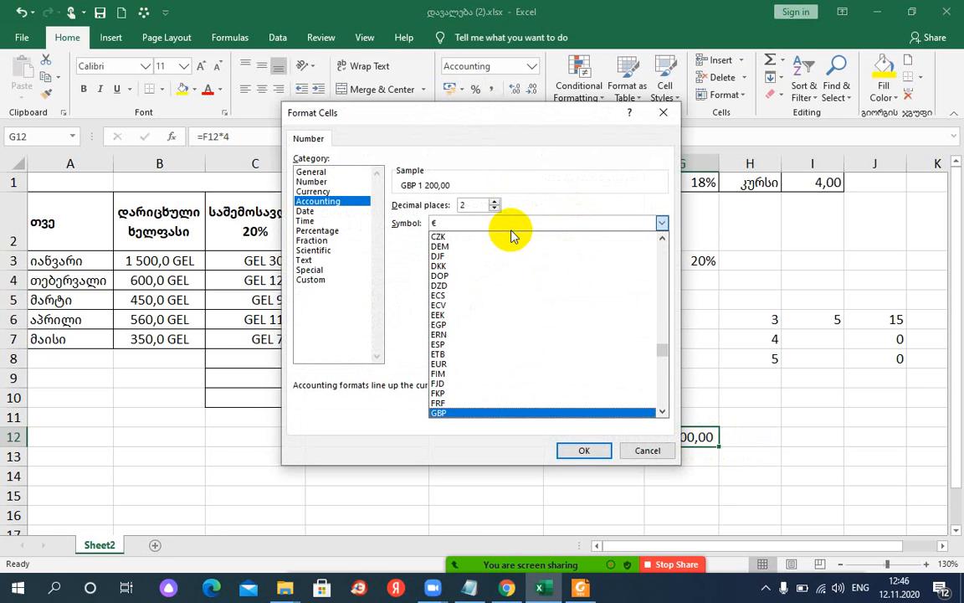
pyautogui.press('e')
pyautogui.click(453, 412)
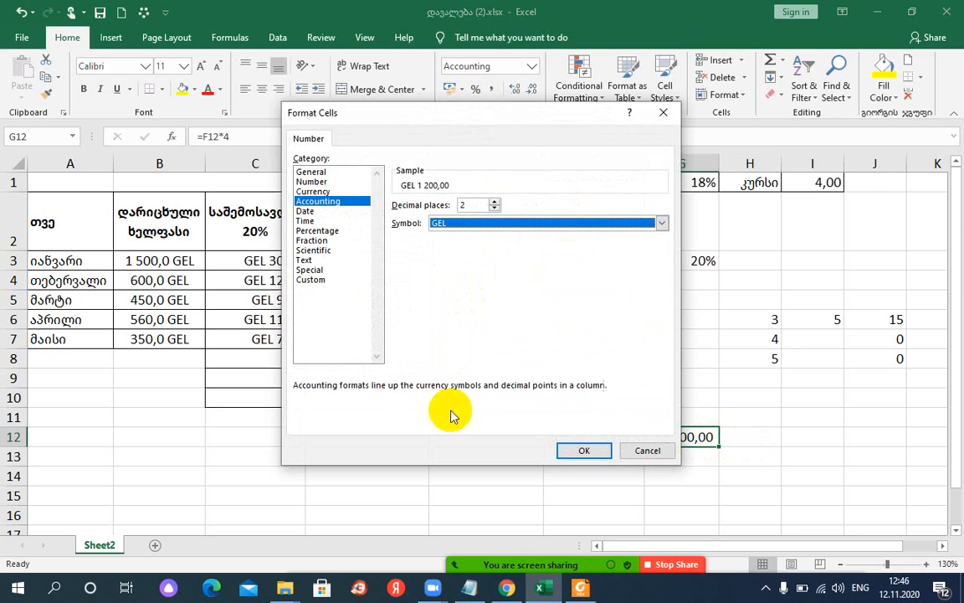
pyautogui.click(565, 450)
pyautogui.click(739, 459)
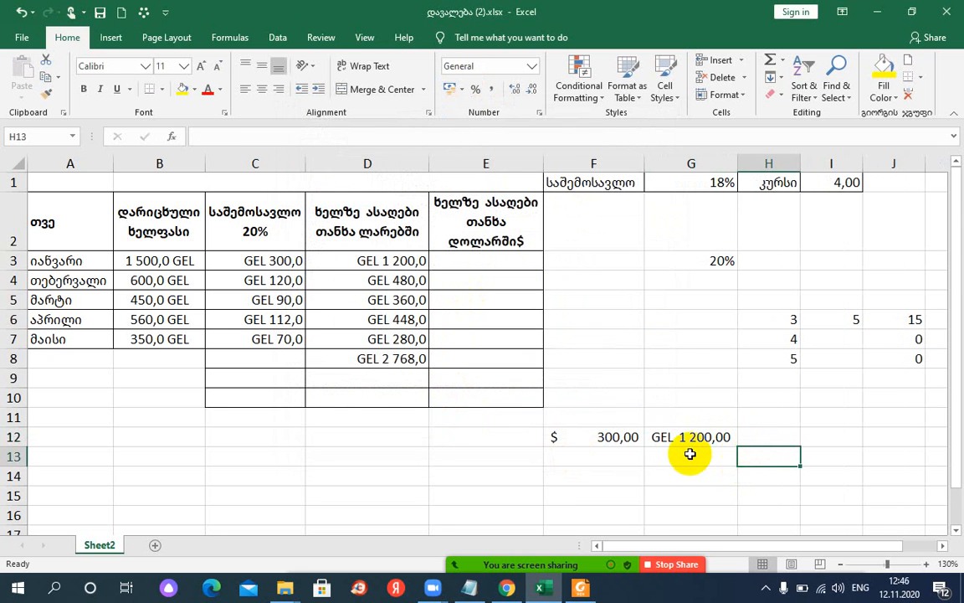
# - Enter the formula =G12/4 in H12 to convert the lari amount in G12 back to dollars
pyautogui.click(586, 441)
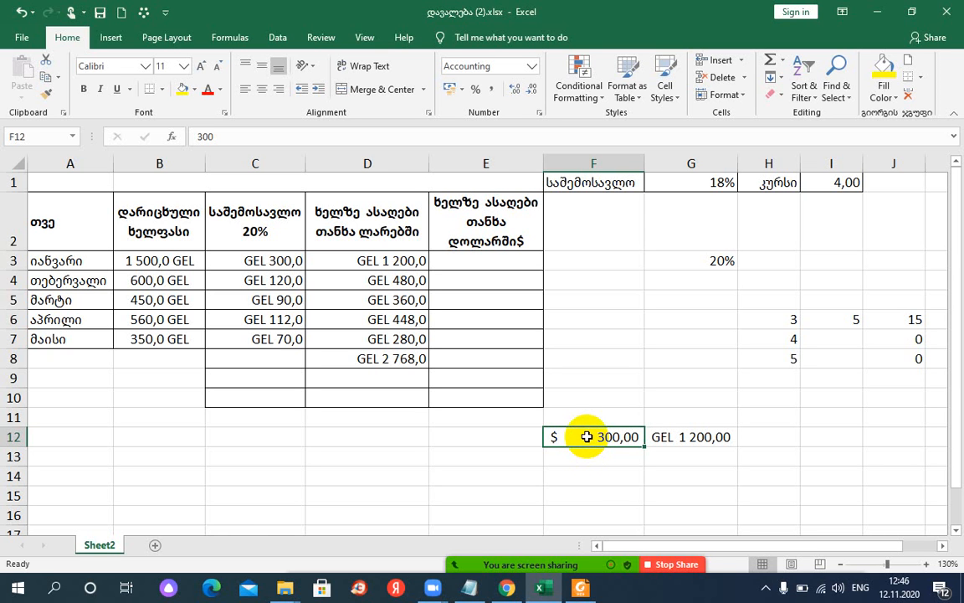
pyautogui.click(718, 438)
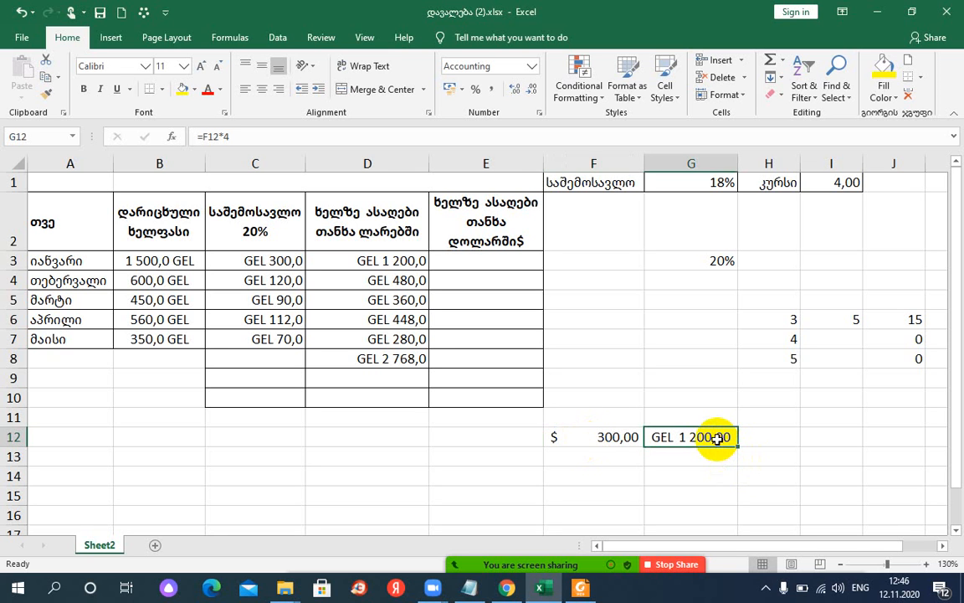
pyautogui.click(764, 438)
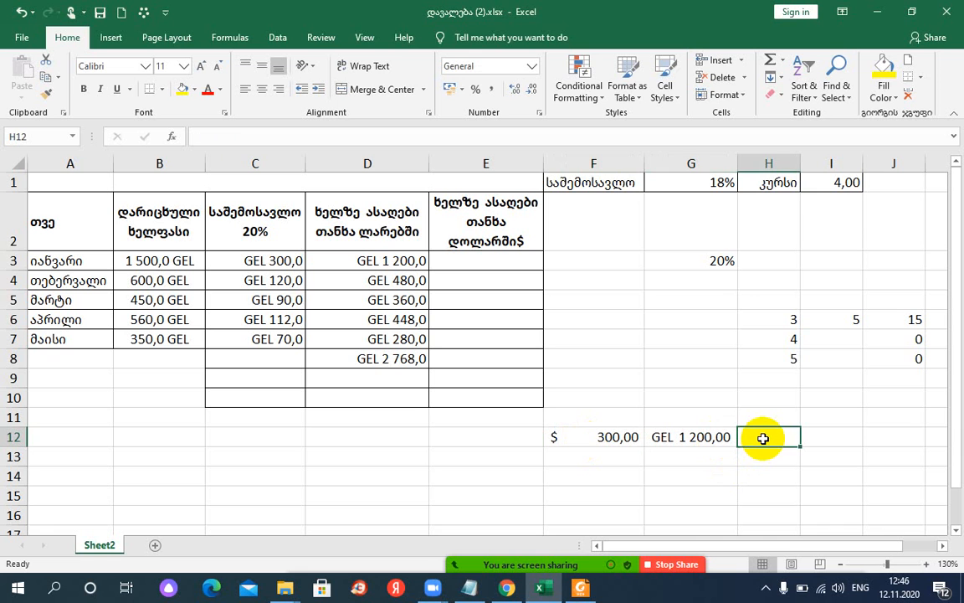
pyautogui.write('=')
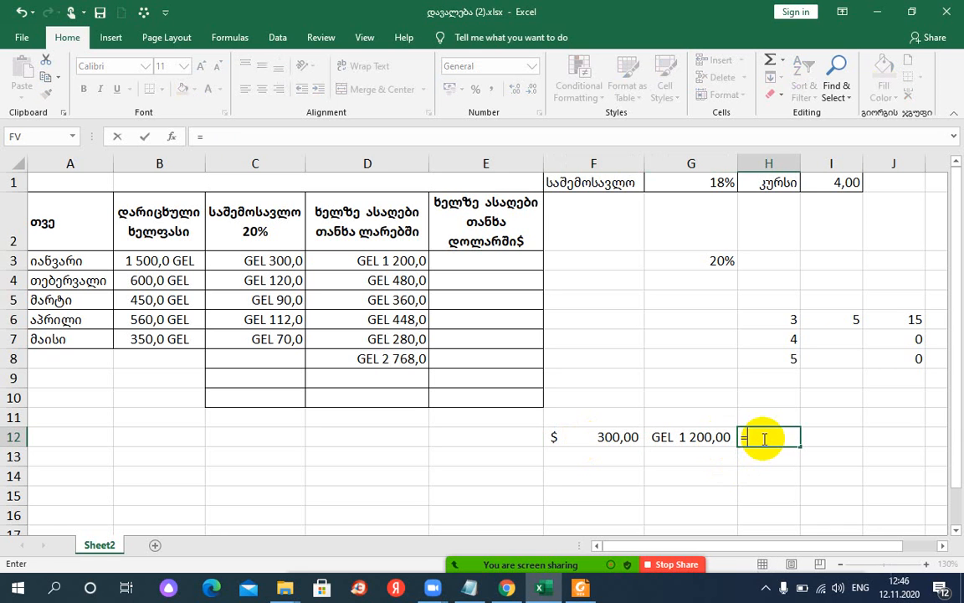
pyautogui.click(693, 437)
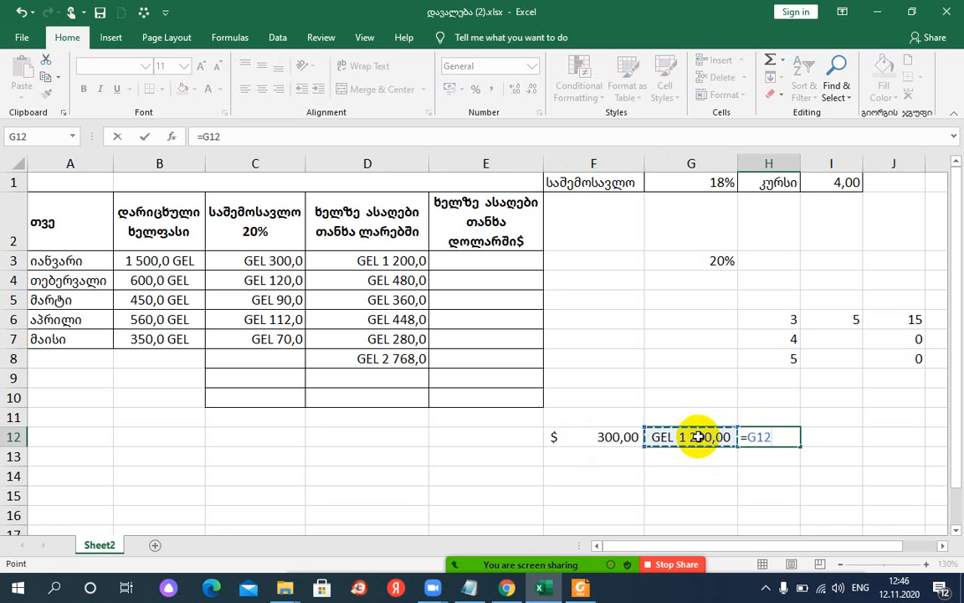
pyautogui.write('/4')
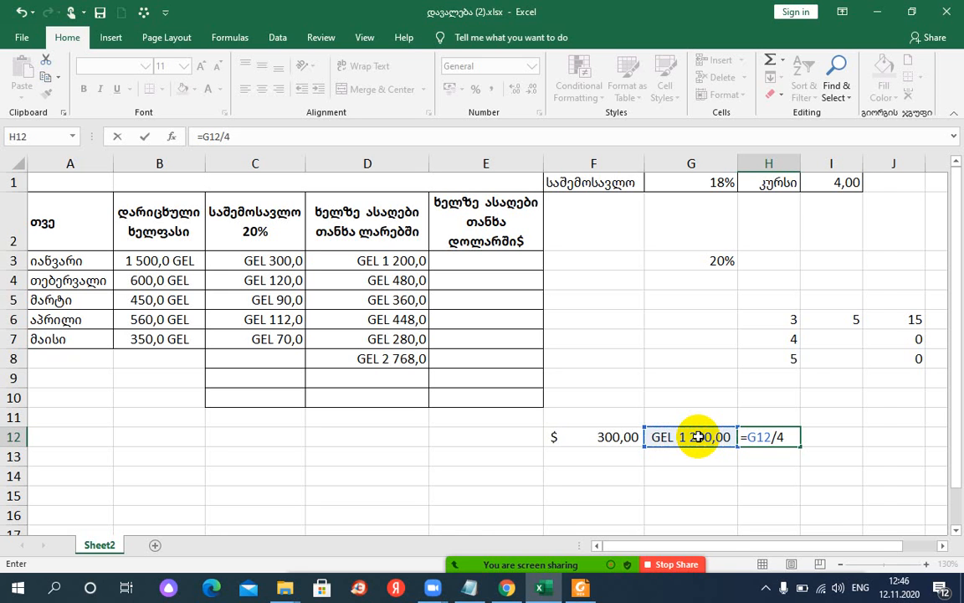
pyautogui.press('Return')
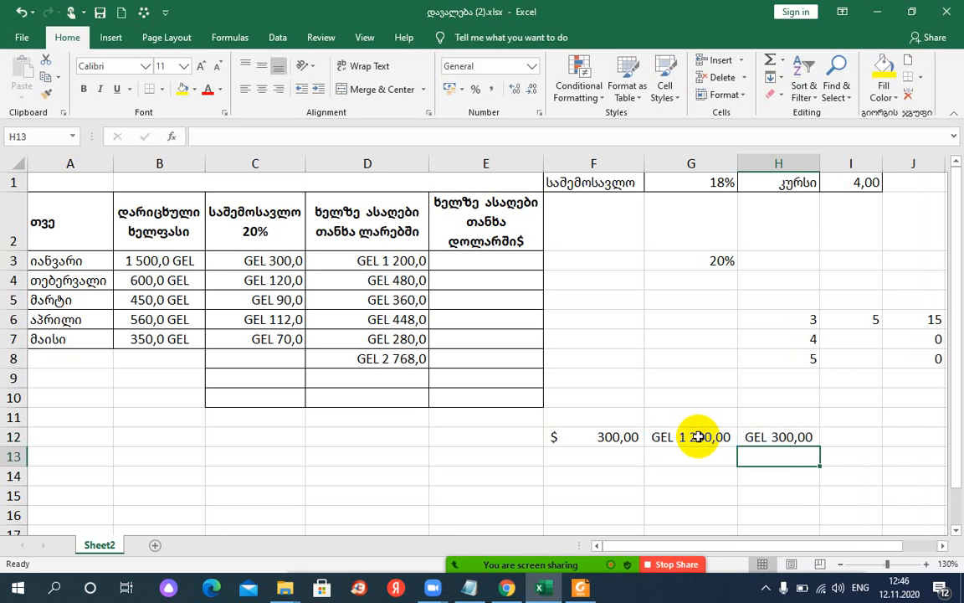
pyautogui.click(783, 436)
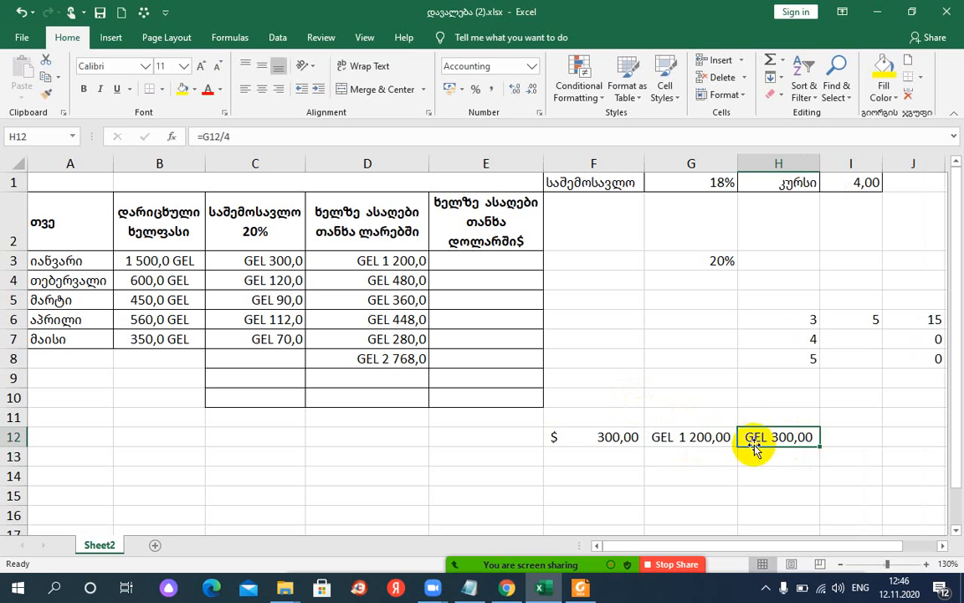
pyautogui.click(840, 436)
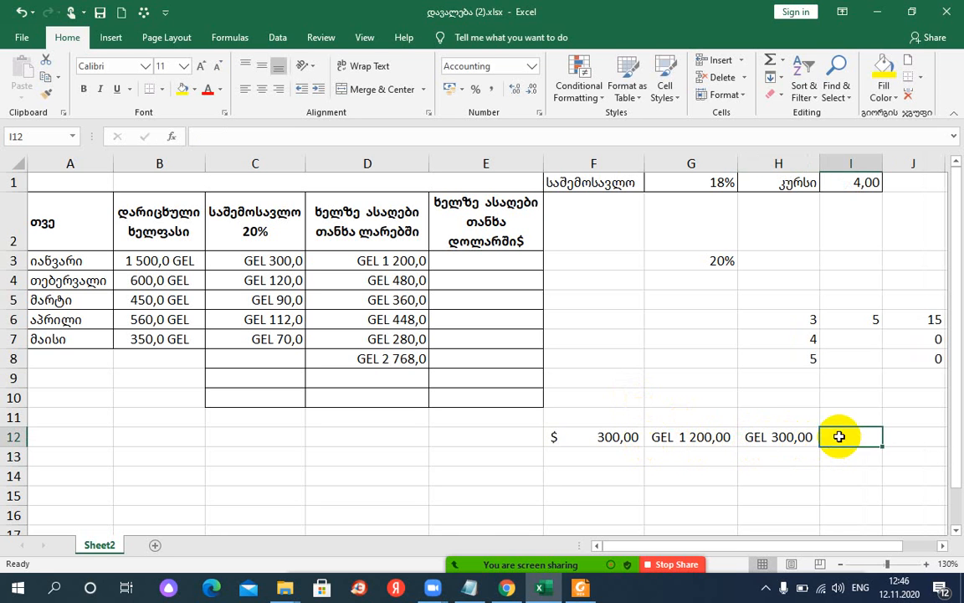
# - Clear the 300 amount from F12 and undo the deletion
pyautogui.moveTo(555, 435); pyautogui.dragTo(750, 435)
pyautogui.press('BackSpace')
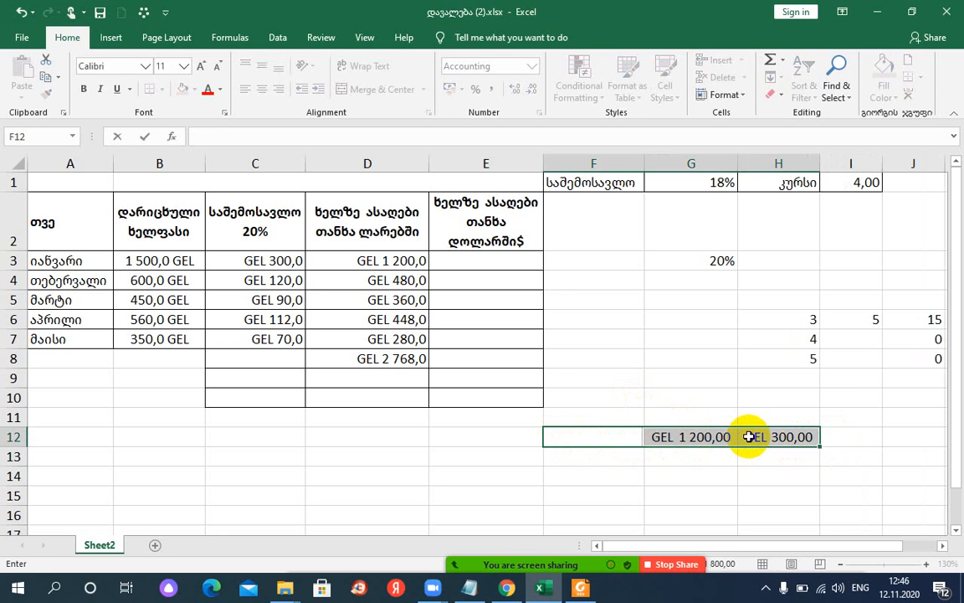
pyautogui.click(750, 496)
pyautogui.click(754, 437)
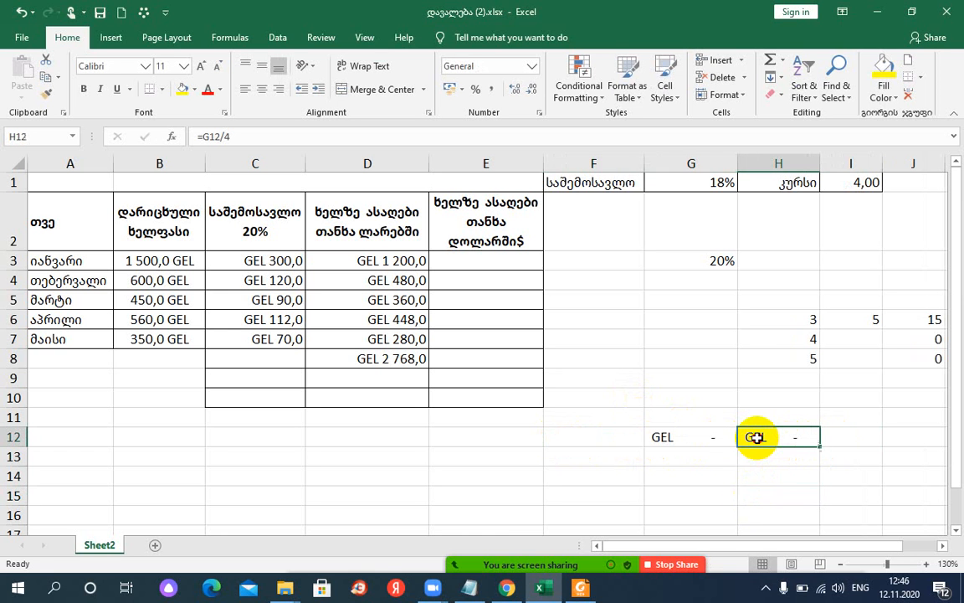
pyautogui.hotkey('ctrl', 'z')
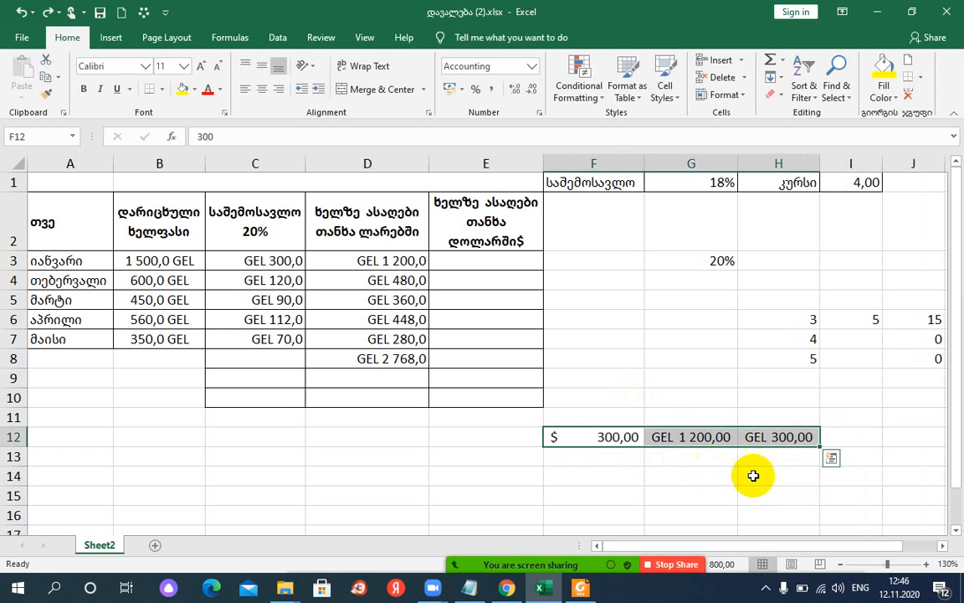
# - Replace the 4 in the H12 formula with the named rate cell I1, giving =G12/კურსი
pyautogui.click(751, 474)
pyautogui.doubleClick(777, 437)
pyautogui.press('BackSpace')
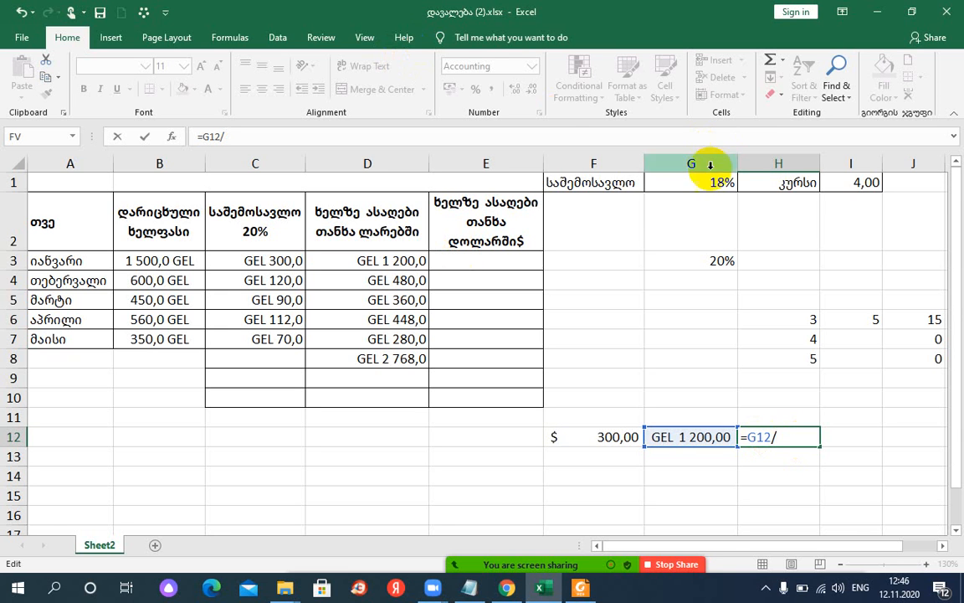
pyautogui.click(870, 182)
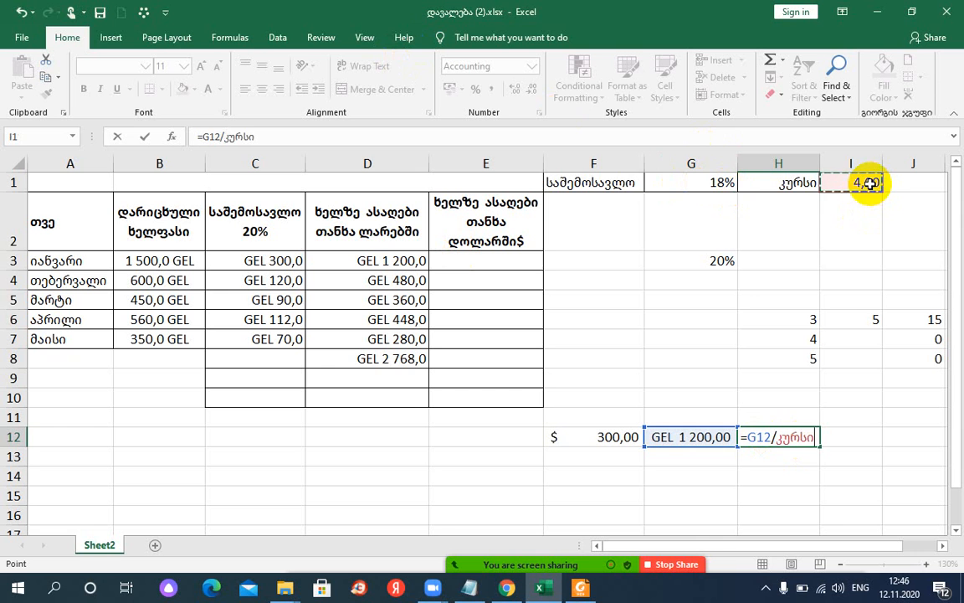
pyautogui.press('Return')
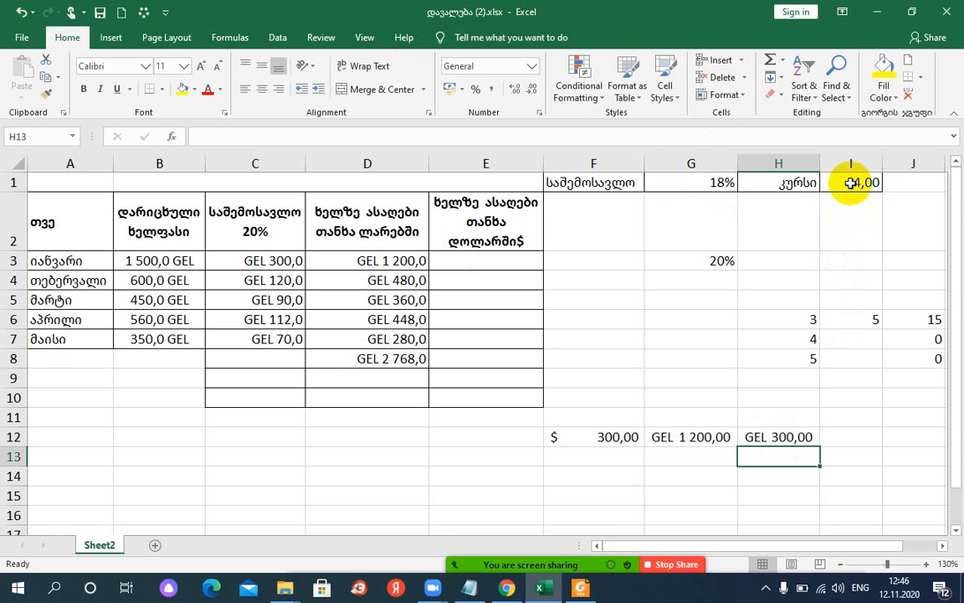
# - Set the exchange rate in I1 to 5
pyautogui.click(861, 183)
pyautogui.write('4')
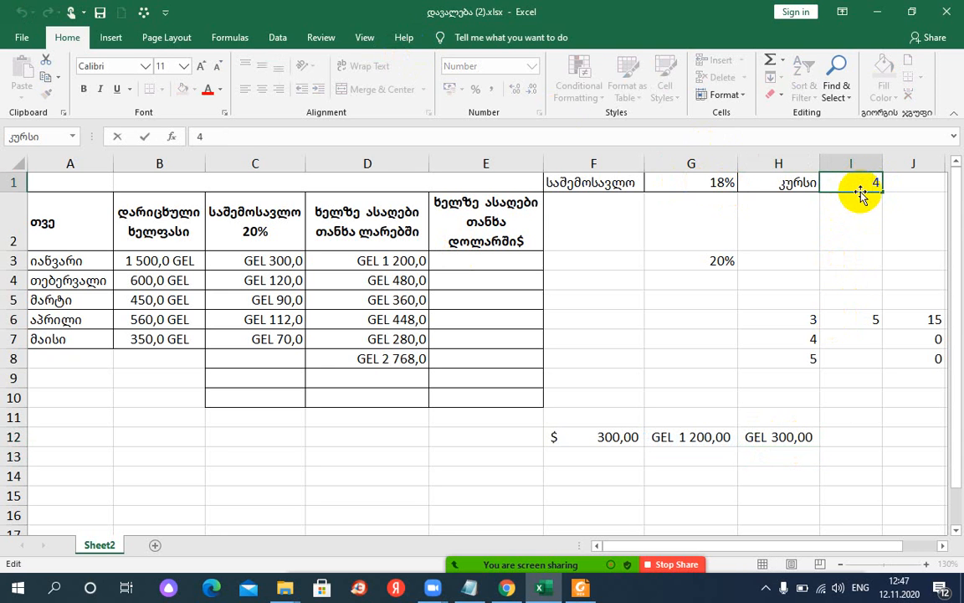
pyautogui.press('BackSpace')
pyautogui.write('5')
pyautogui.press('Return')
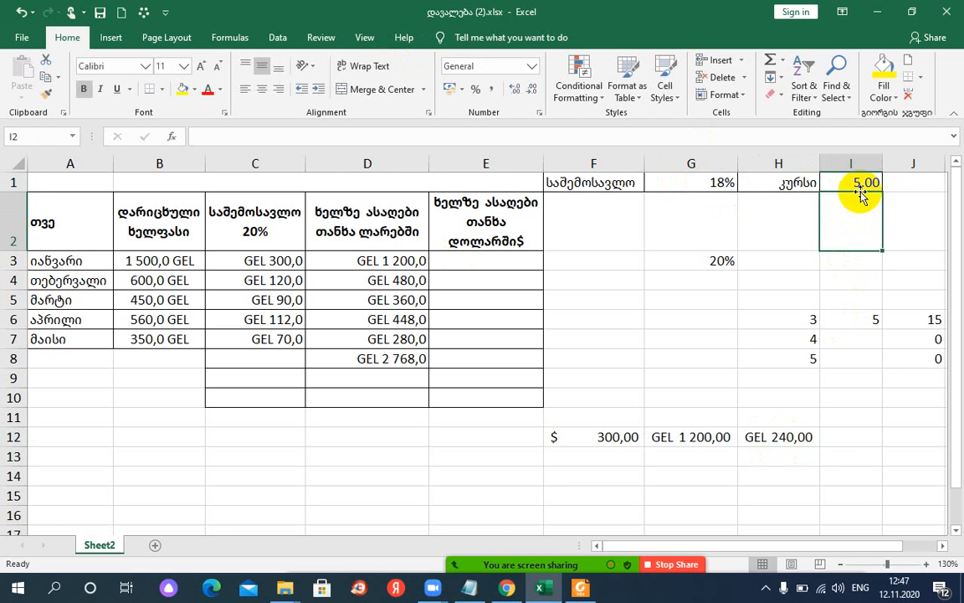
# - Clear the practice conversion entries from H12, G12 and F12
pyautogui.click(792, 438)
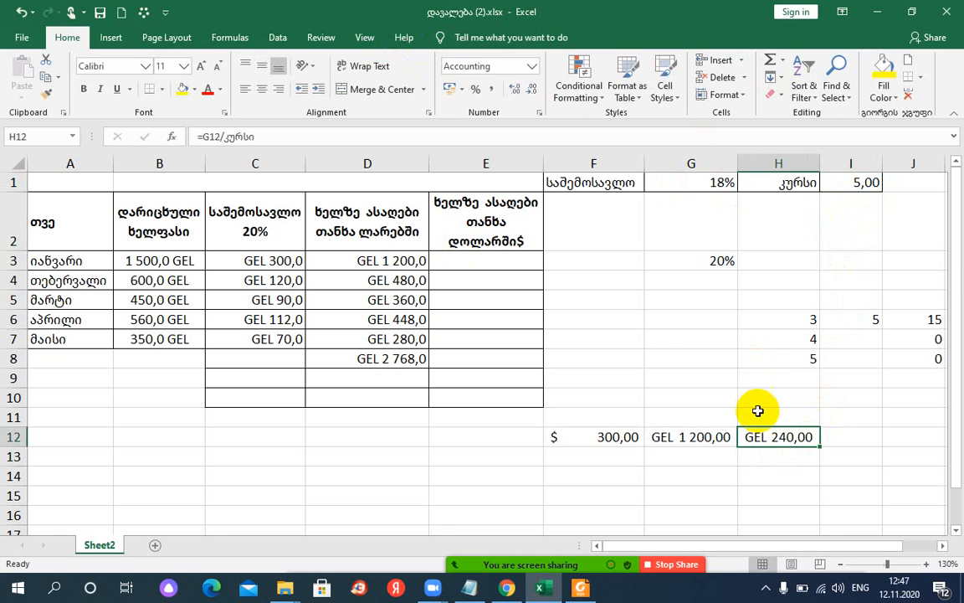
pyautogui.press('BackSpace')
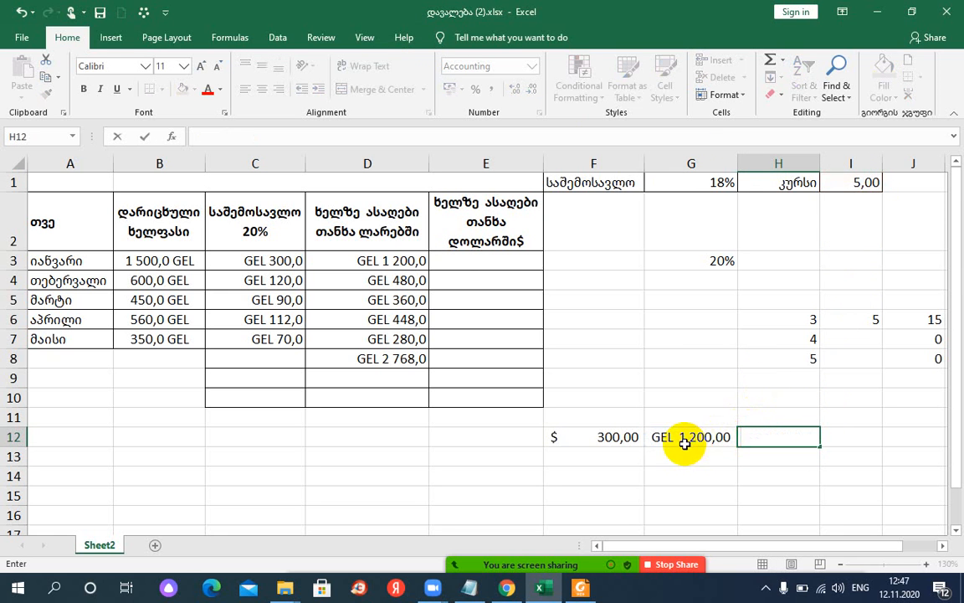
pyautogui.click(712, 437)
pyautogui.press('BackSpace')
pyautogui.click(627, 437)
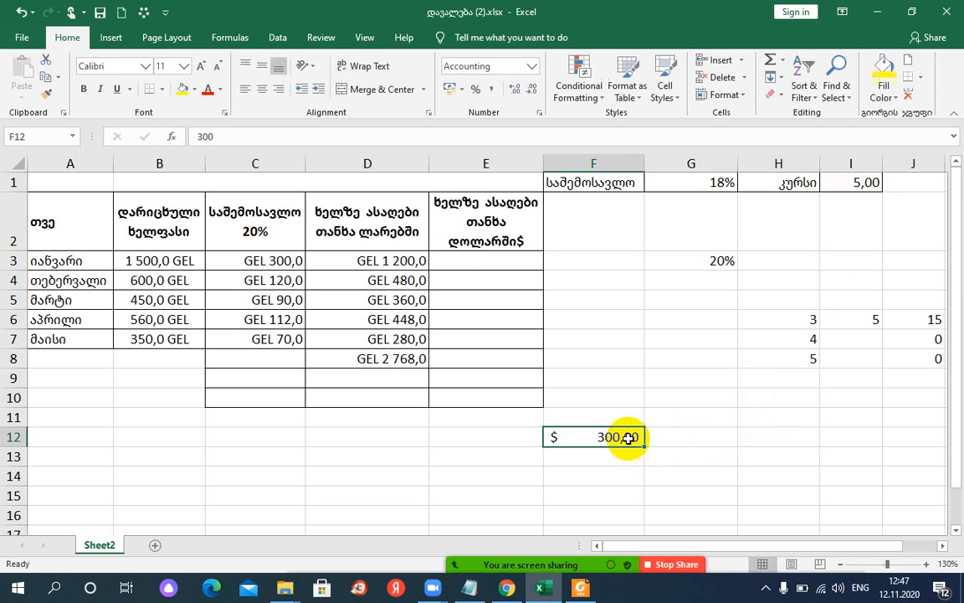
pyautogui.press('BackSpace')
# - Clear the practice numbers and the formula from row 6, cells H6 to J6
pyautogui.click(813, 319)
pyautogui.press('BackSpace')
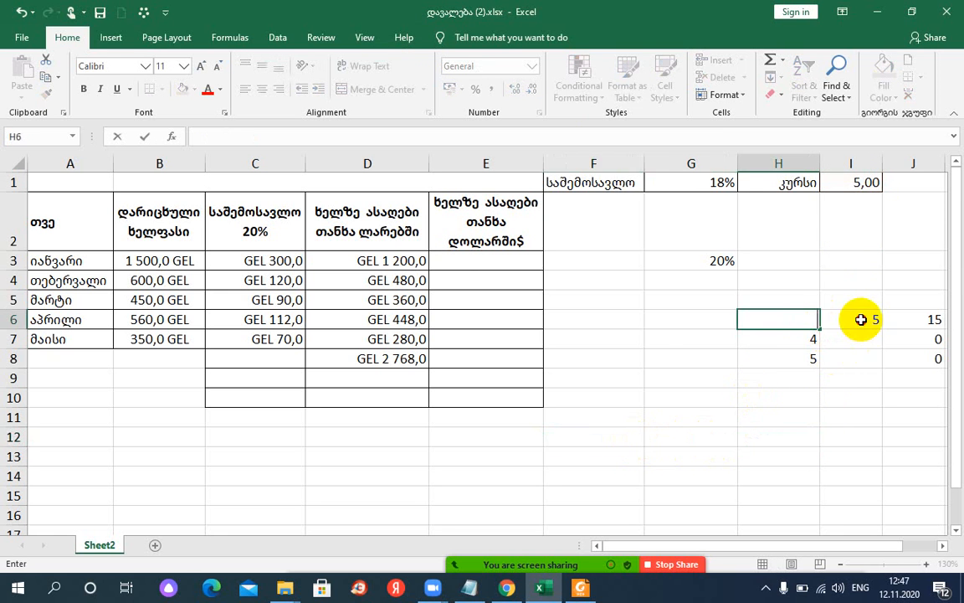
pyautogui.click(862, 319)
pyautogui.press('BackSpace')
pyautogui.click(918, 319)
pyautogui.press('BackSpace')
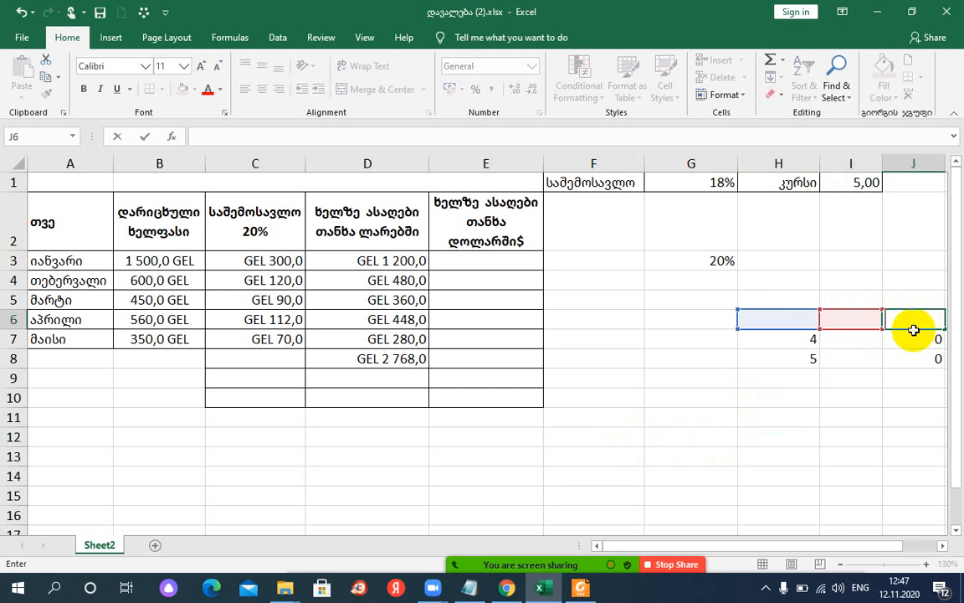
# - Clear the remaining practice numbers and formulas from H7, J7, H8 and J8
pyautogui.click(812, 339)
pyautogui.press('BackSpace')
pyautogui.click(911, 339)
pyautogui.press('BackSpace')
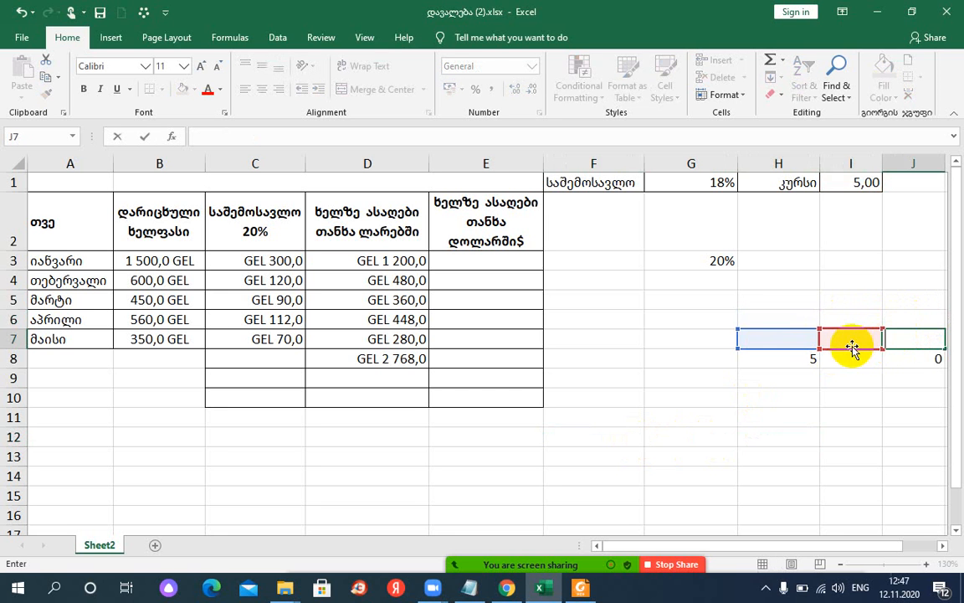
pyautogui.click(847, 341)
pyautogui.click(813, 358)
pyautogui.press('BackSpace')
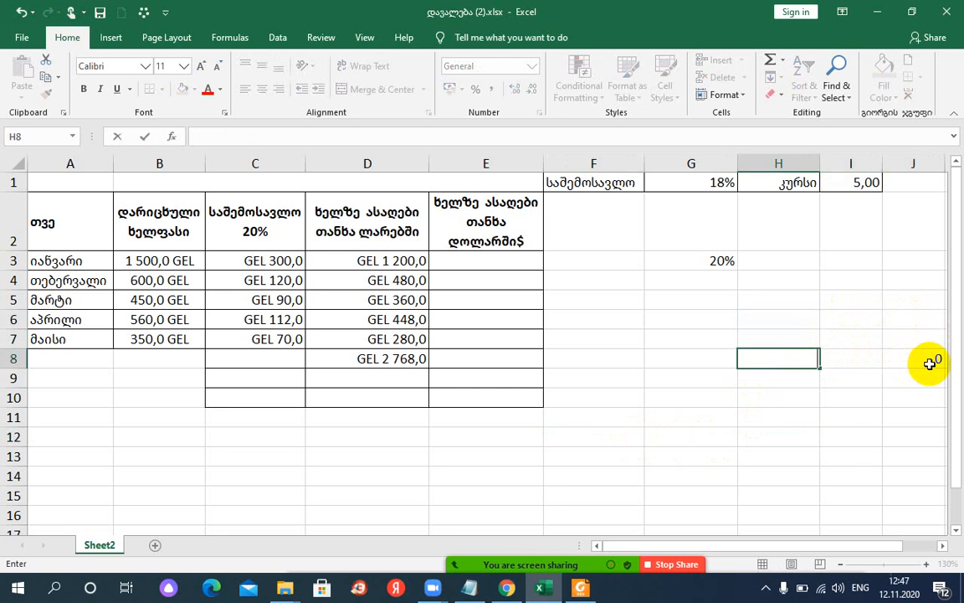
pyautogui.click(931, 362)
pyautogui.press('BackSpace')
pyautogui.click(886, 395)
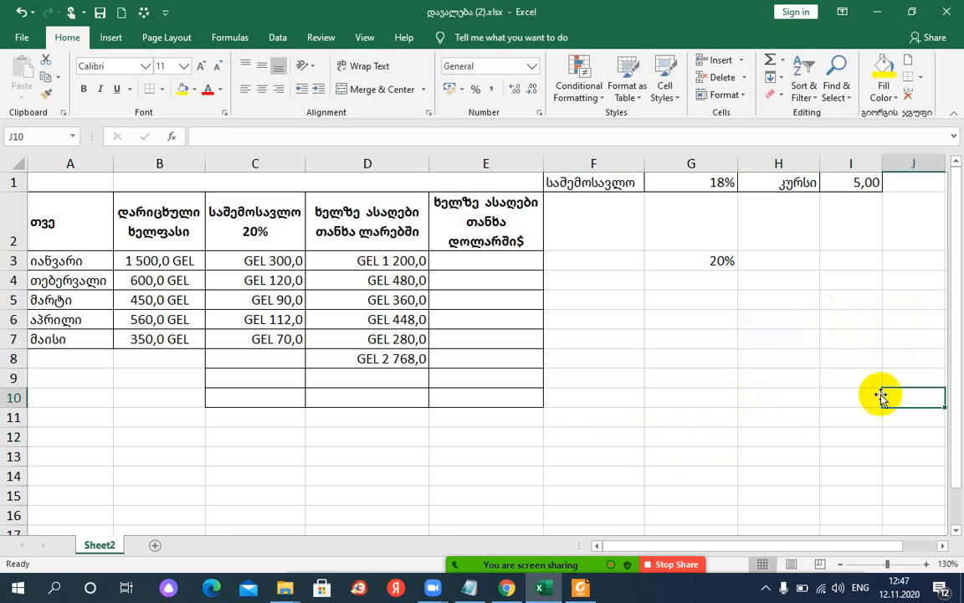
# - Enter an exchange rate of 3,40 in I3
pyautogui.click(833, 302)
pyautogui.click(835, 259)
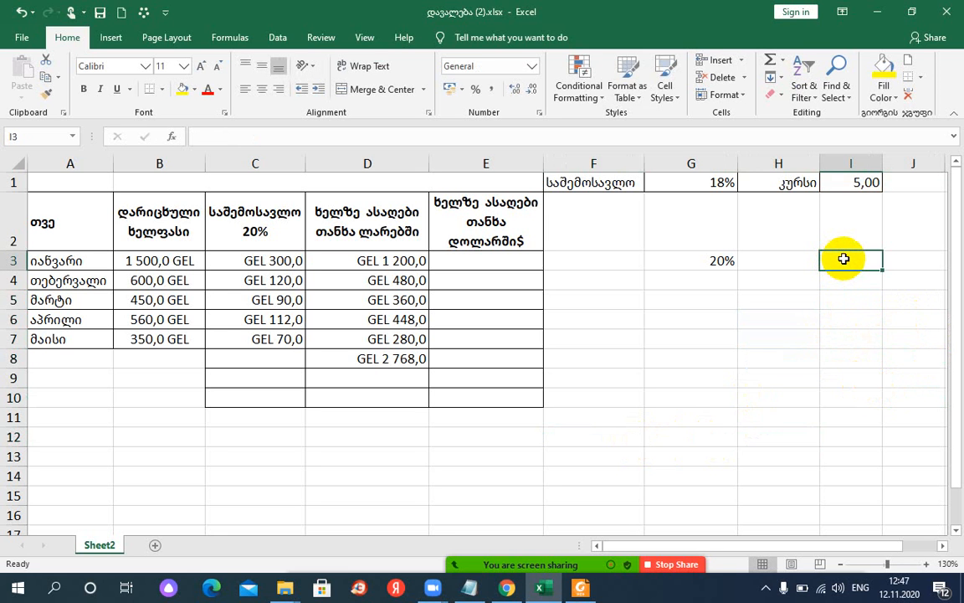
pyautogui.write('3')
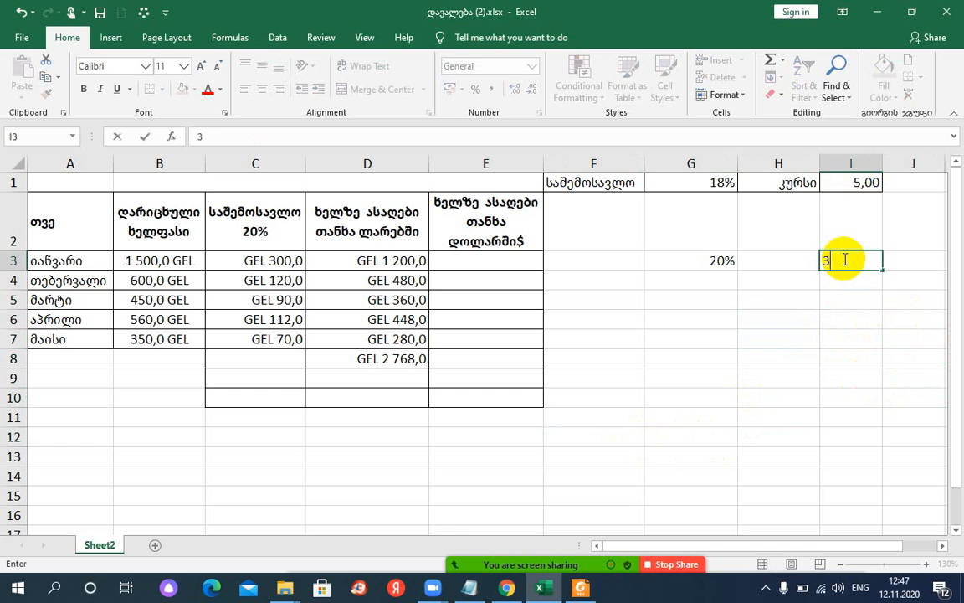
pyautogui.write(',40')
pyautogui.press('Return')
pyautogui.click(844, 259)
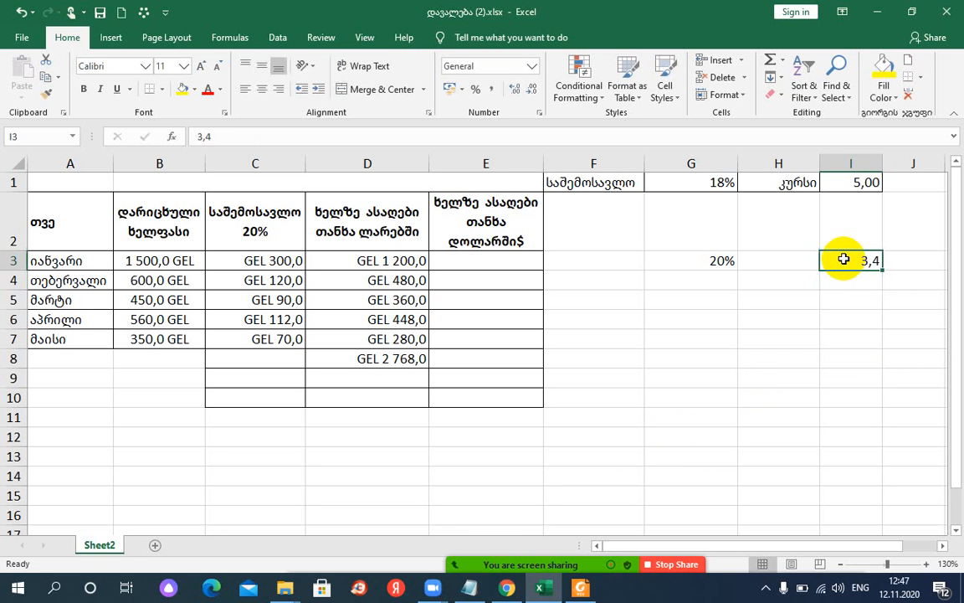
pyautogui.click(493, 261)
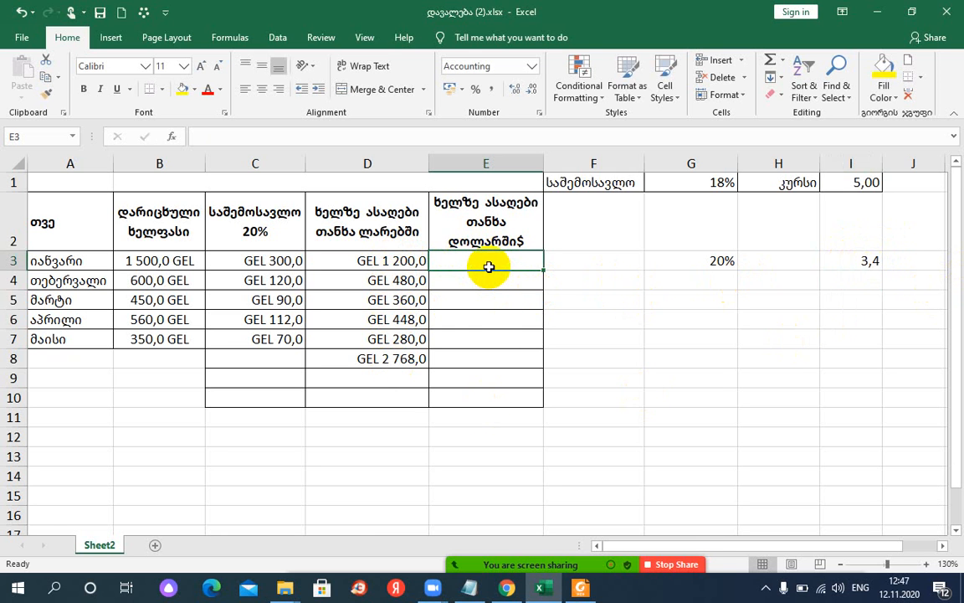
pyautogui.write('=')
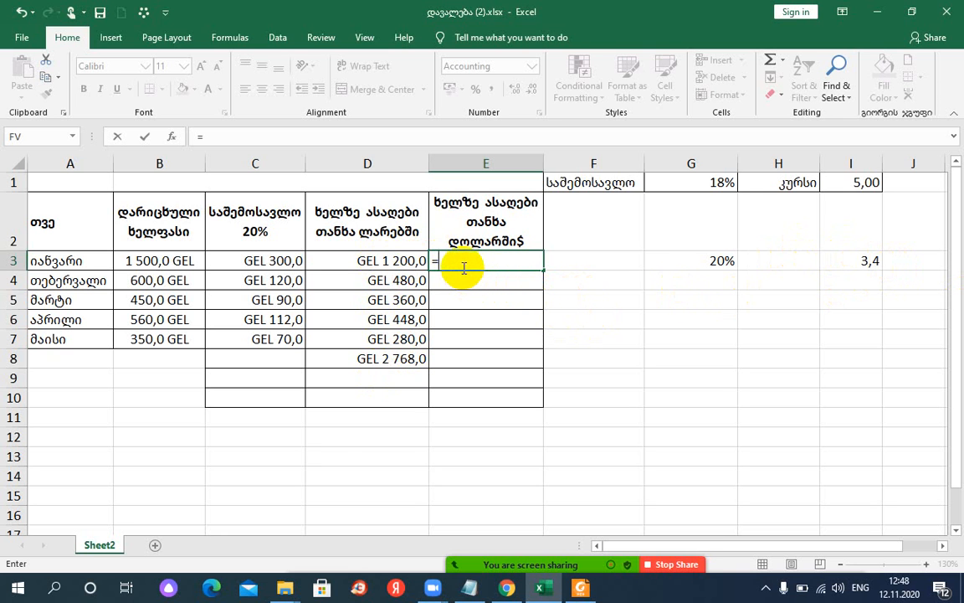
pyautogui.press('BackSpace')
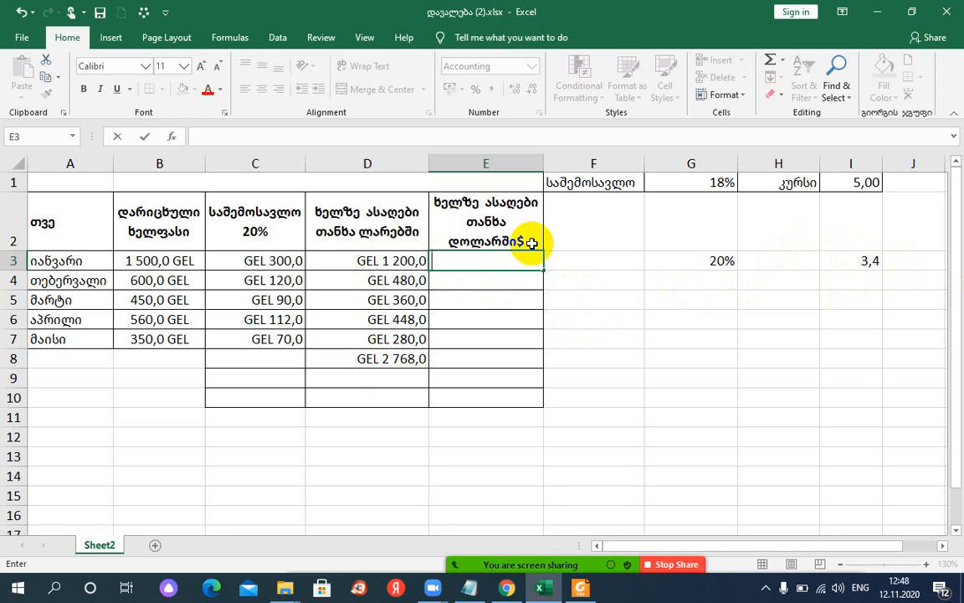
# - Format the exchange rate in I3 with the English (United States) dollar accounting format
pyautogui.click(868, 260)
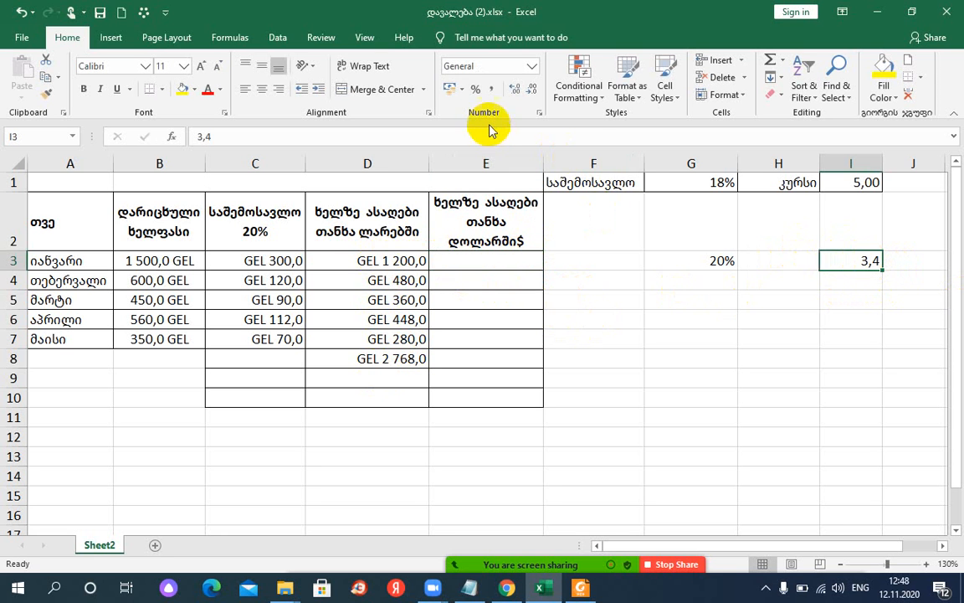
pyautogui.click(464, 90)
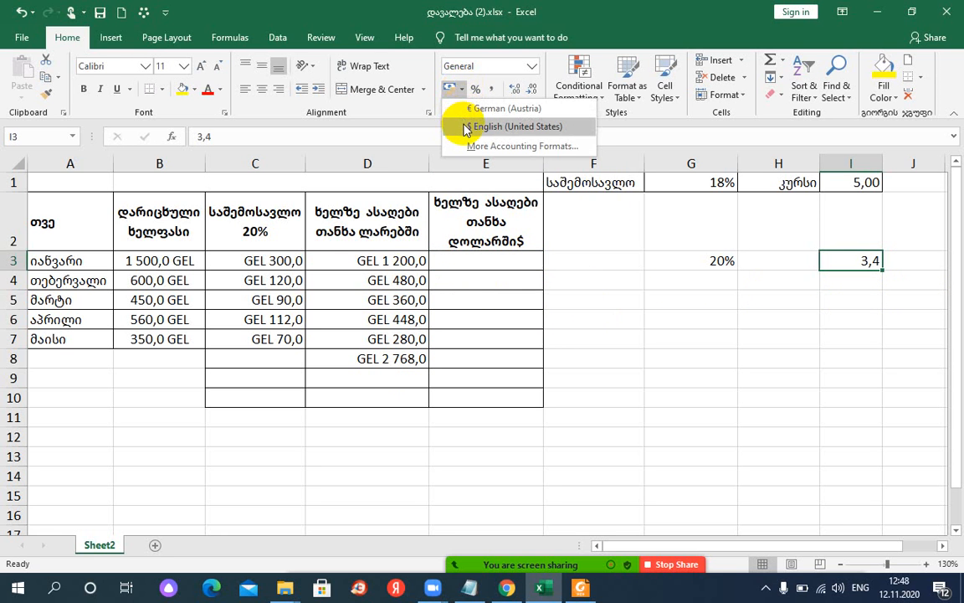
pyautogui.click(467, 127)
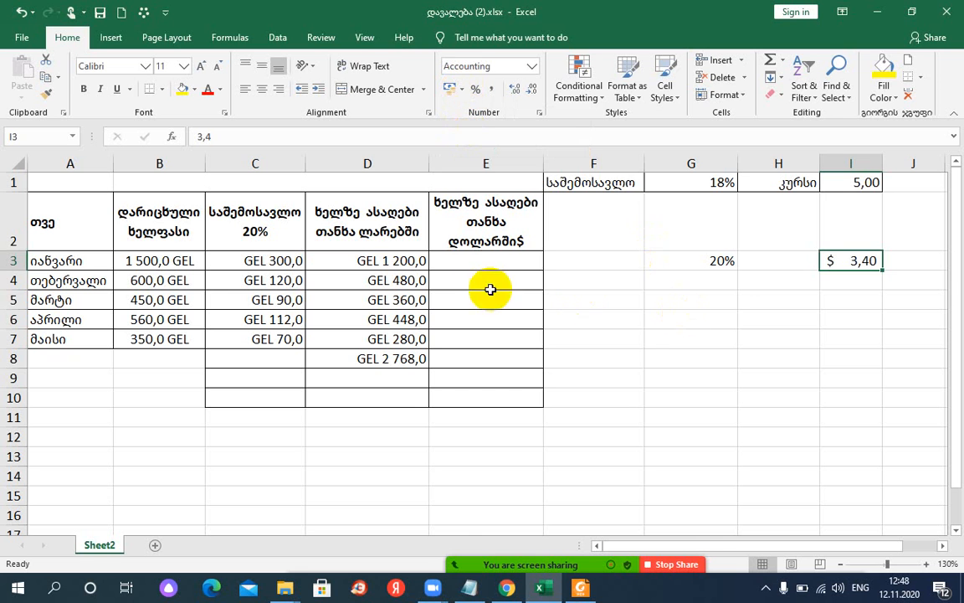
# - Convert January's net pay to dollars with =D3/I3 in E3 and fill the formula down to E7
pyautogui.click(475, 263)
pyautogui.write('=')
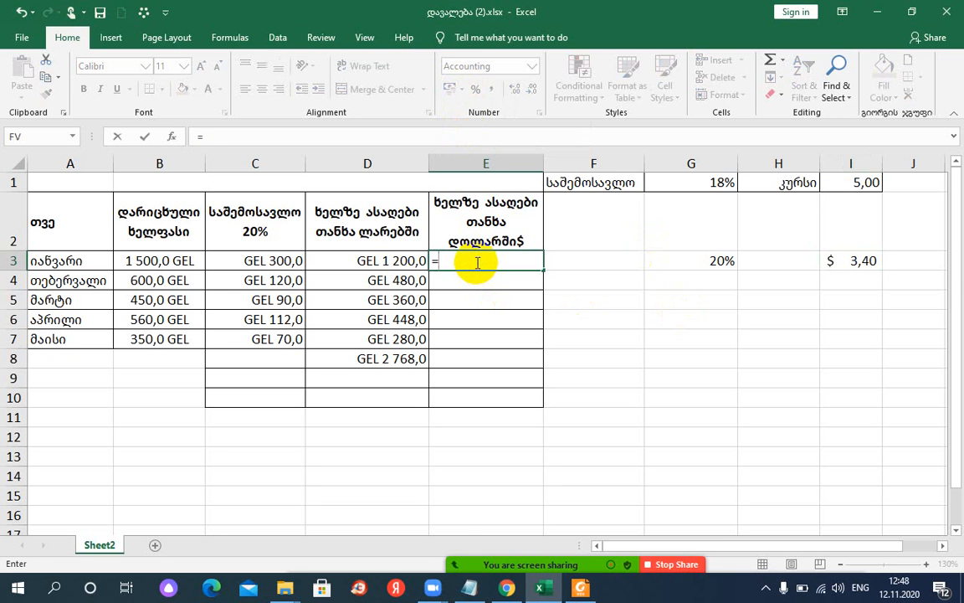
pyautogui.click(389, 261)
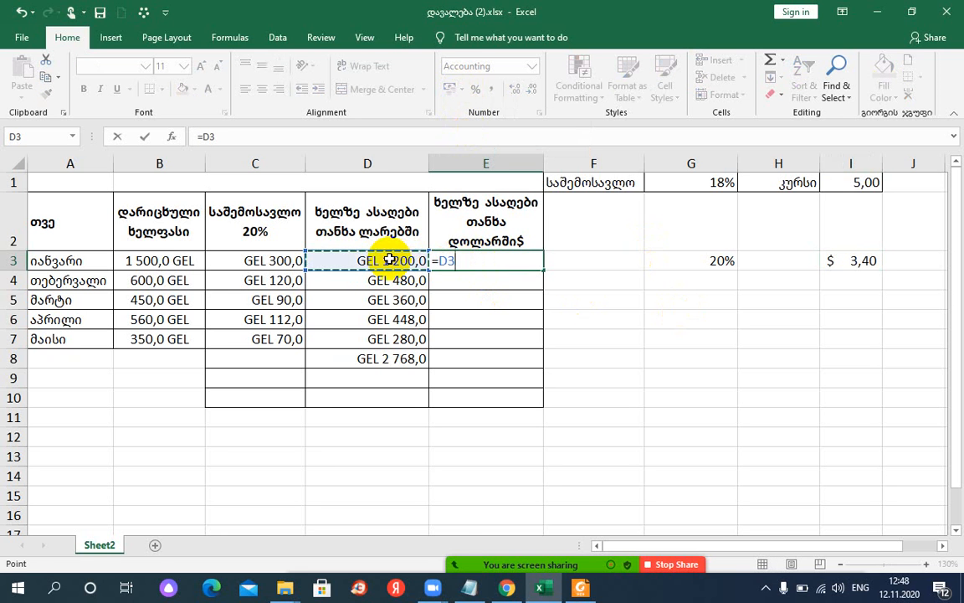
pyautogui.write('/')
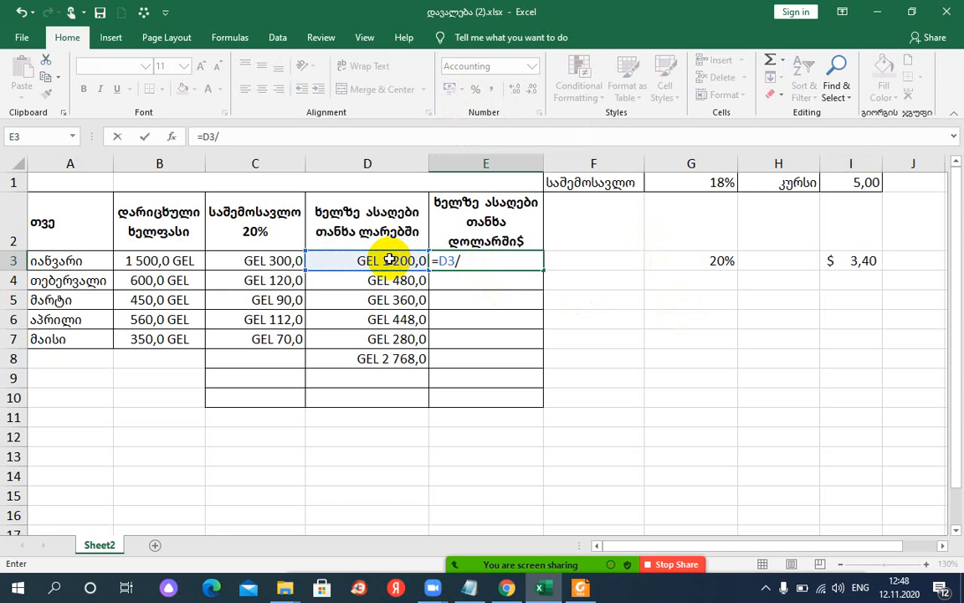
pyautogui.write('4')
pyautogui.press('BackSpace')
pyautogui.click(863, 262)
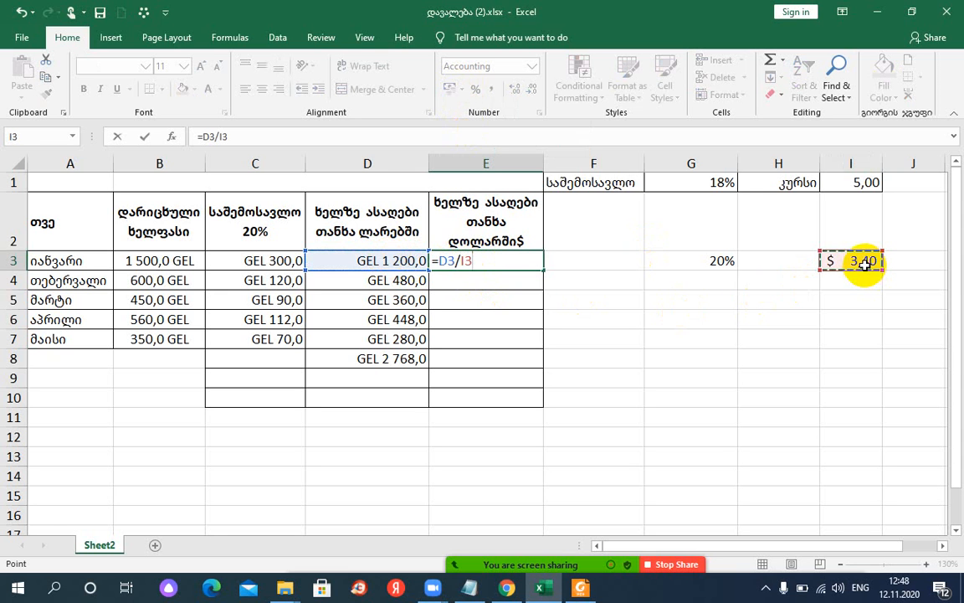
pyautogui.press('Return')
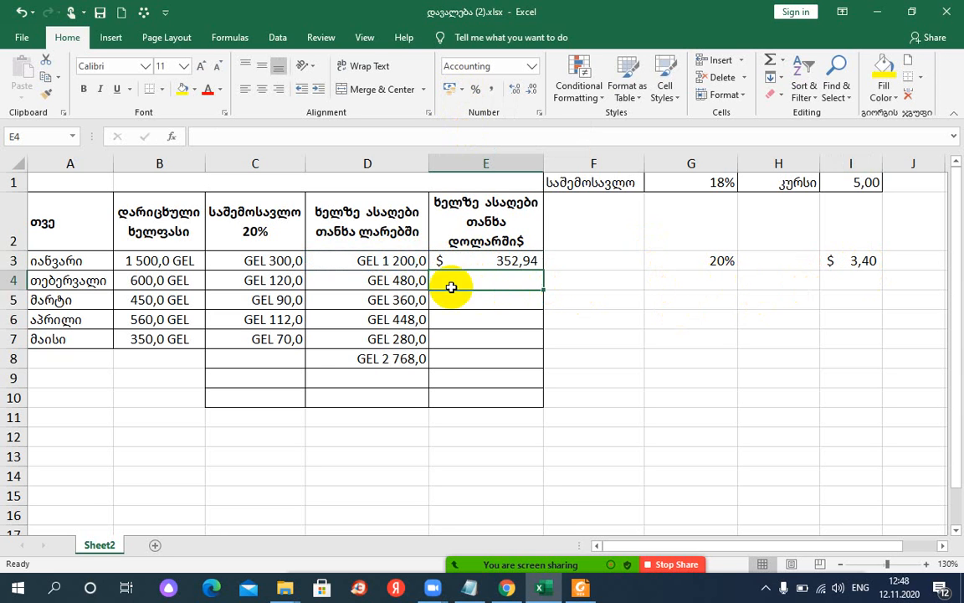
pyautogui.click(529, 261)
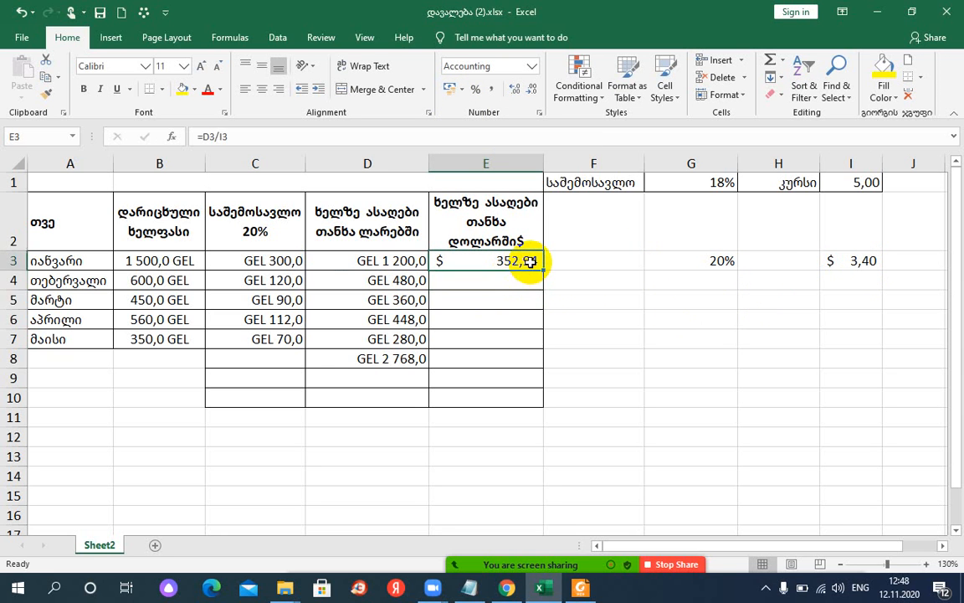
pyautogui.moveTo(537, 272); pyautogui.dragTo(534, 357)
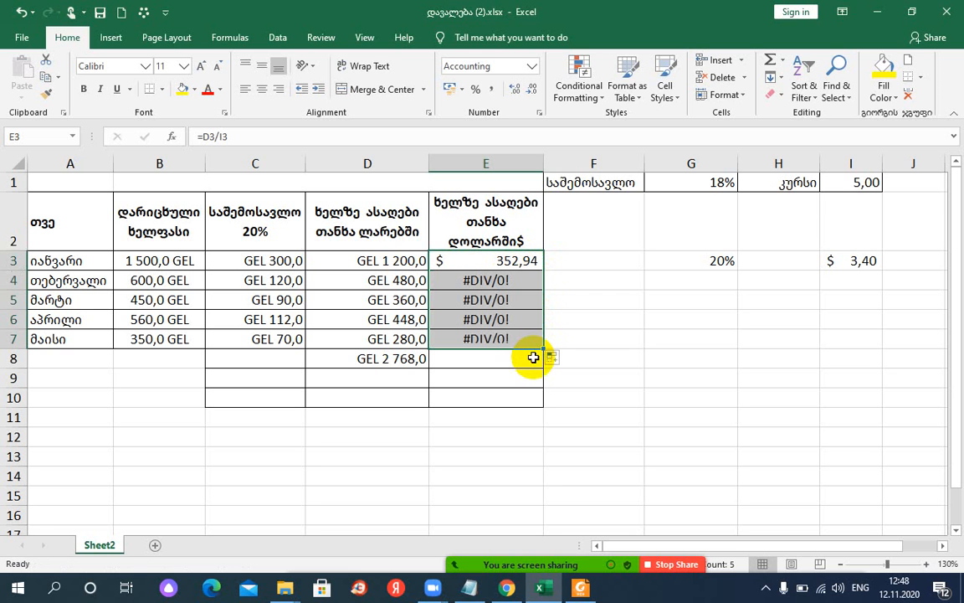
# - Inspect the E4 formula and its divisor cell I4, and compare them with the references used in E3
pyautogui.click(505, 280)
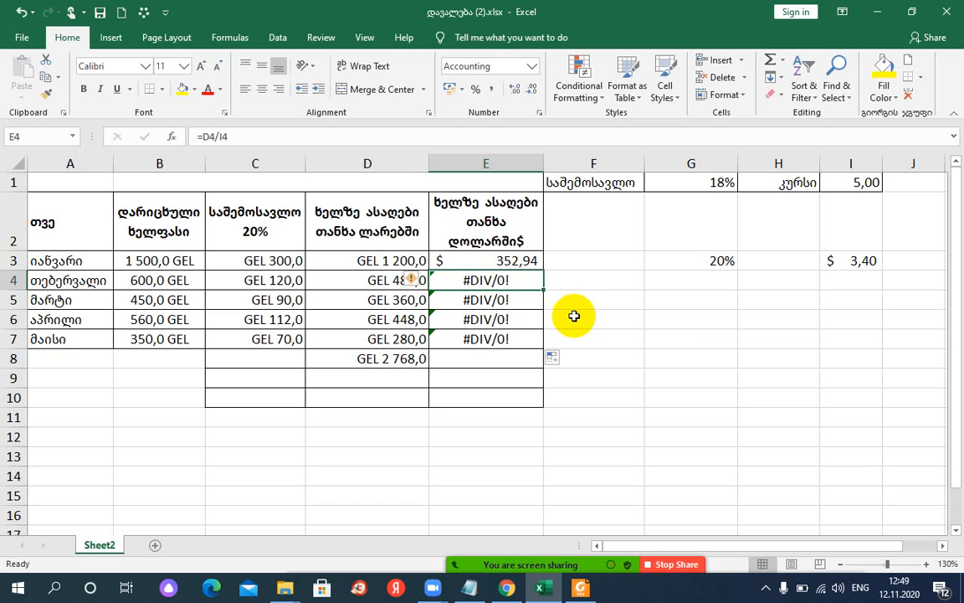
pyautogui.click(850, 279)
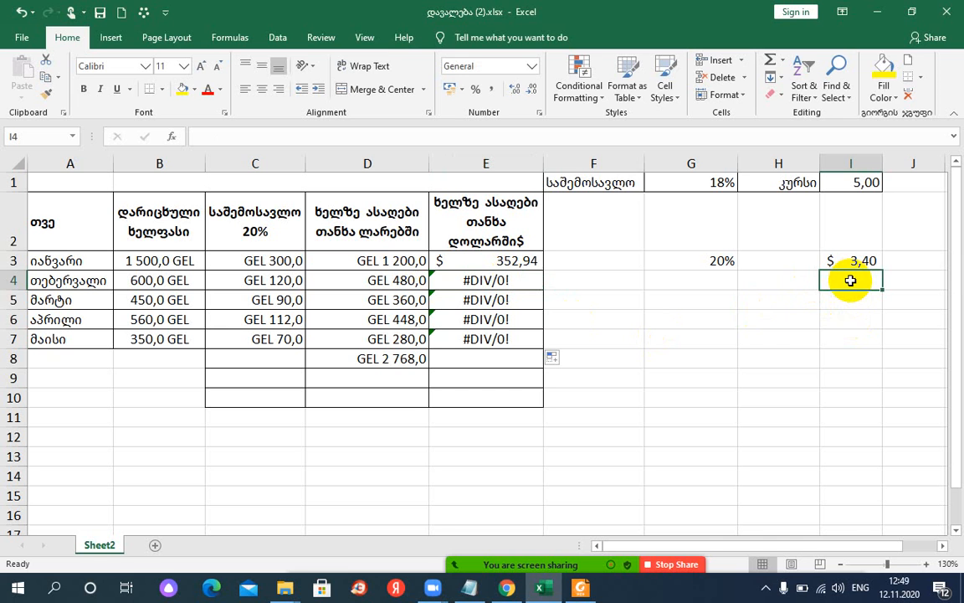
pyautogui.doubleClick(850, 281)
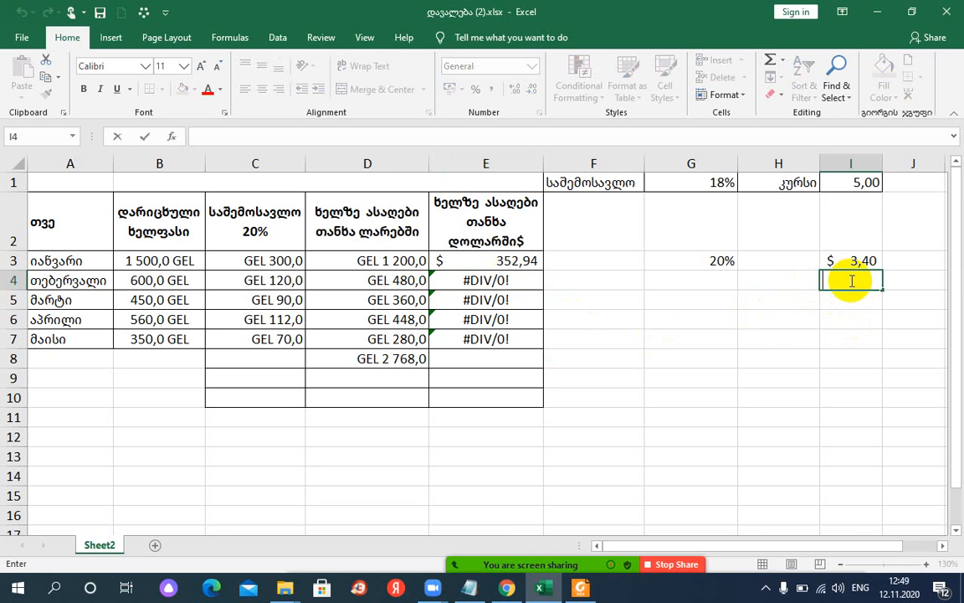
pyautogui.press('Return')
pyautogui.click(849, 276)
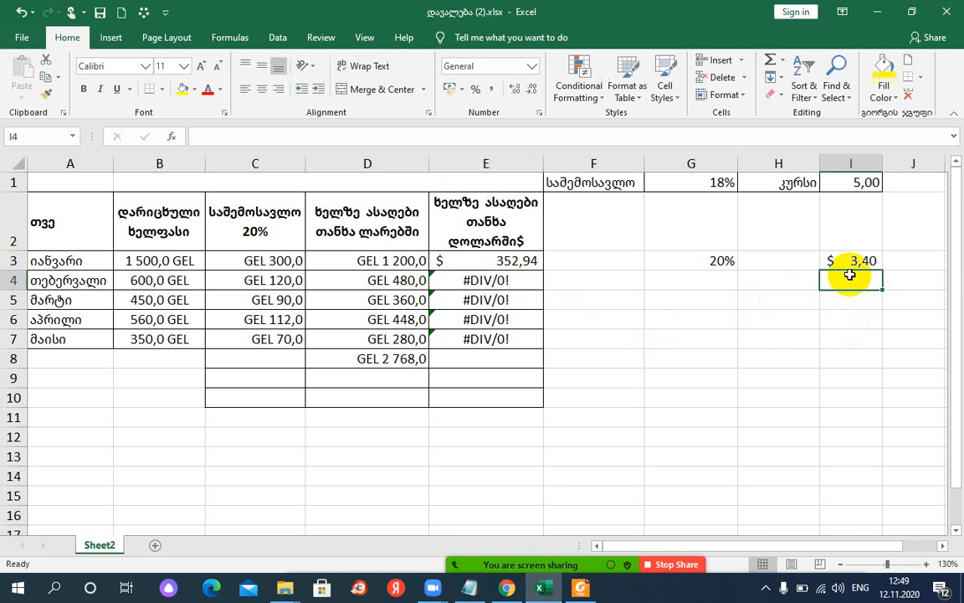
pyautogui.click(851, 260)
pyautogui.click(496, 261)
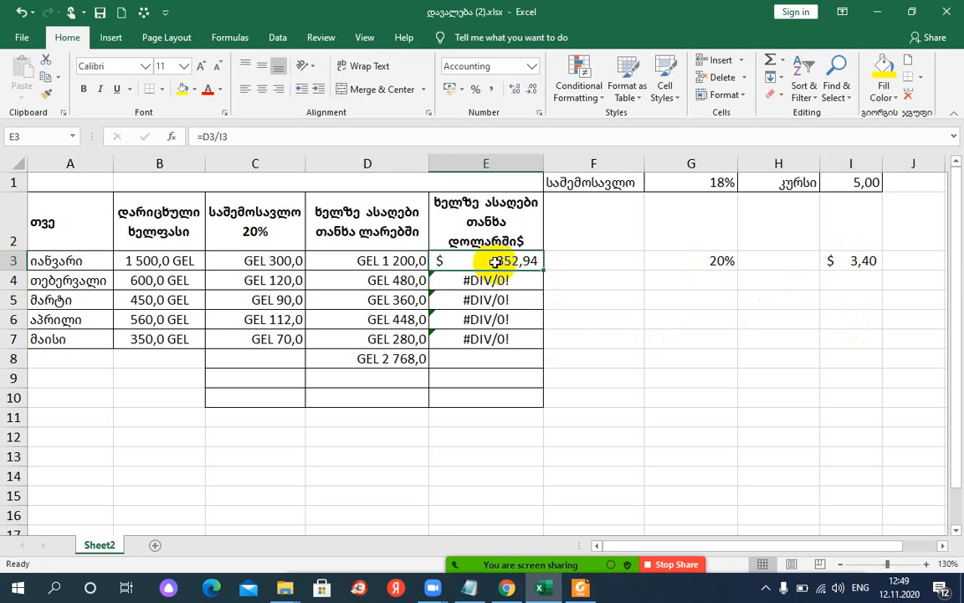
pyautogui.doubleClick(495, 261)
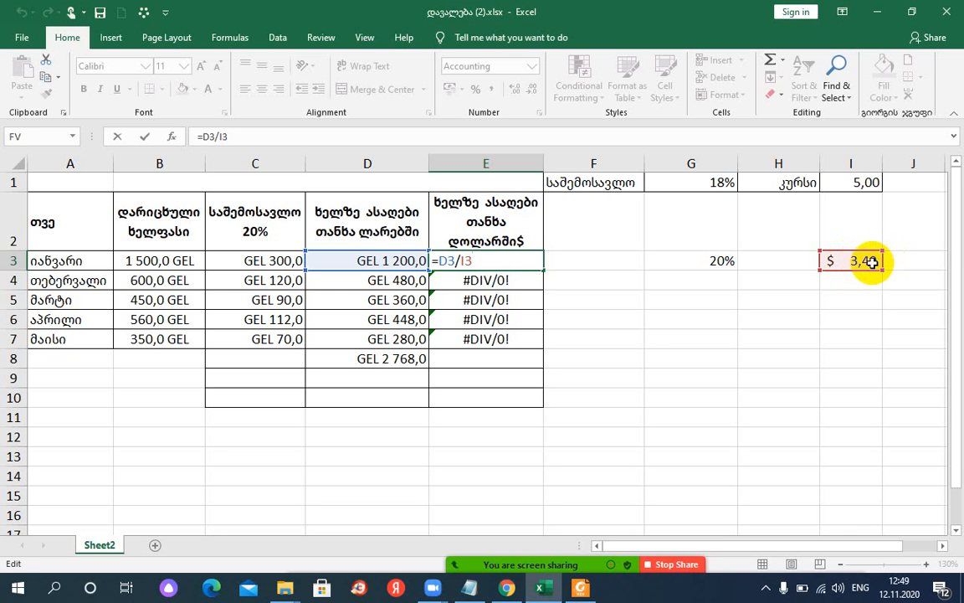
pyautogui.press('Return')
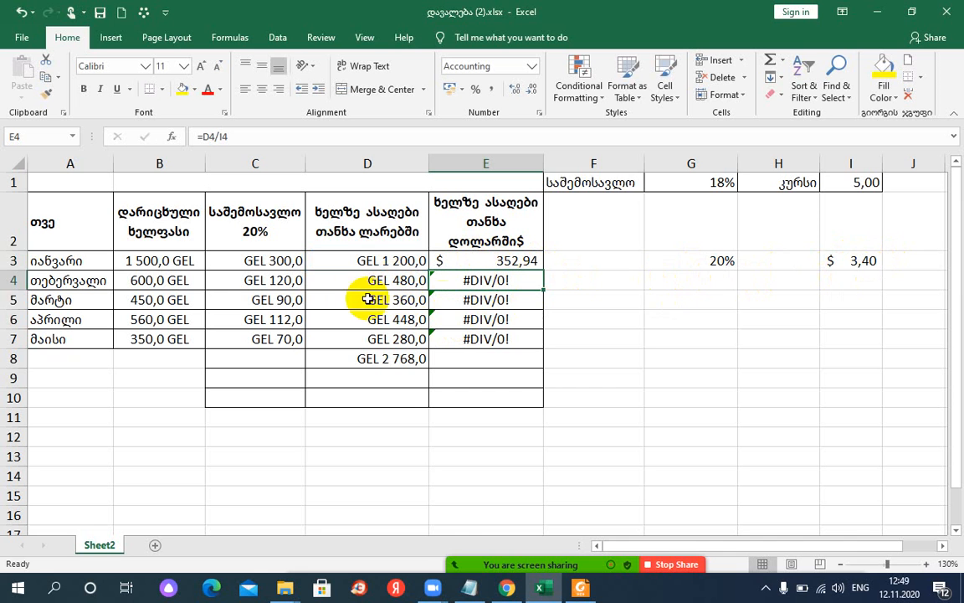
# - Mute the meeting microphone in Zoom and unmute it again
pyautogui.click(339, 563)
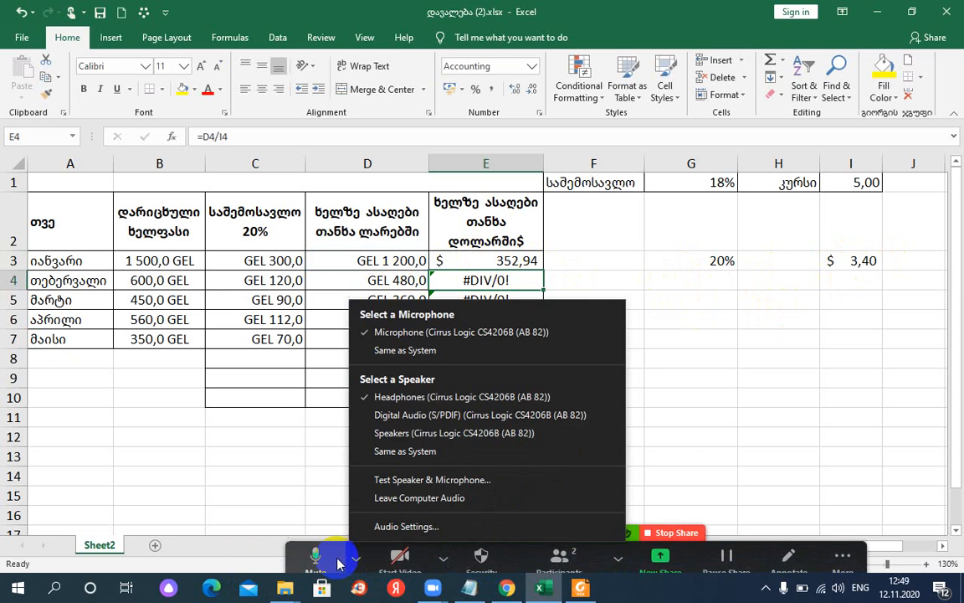
pyautogui.click(318, 559)
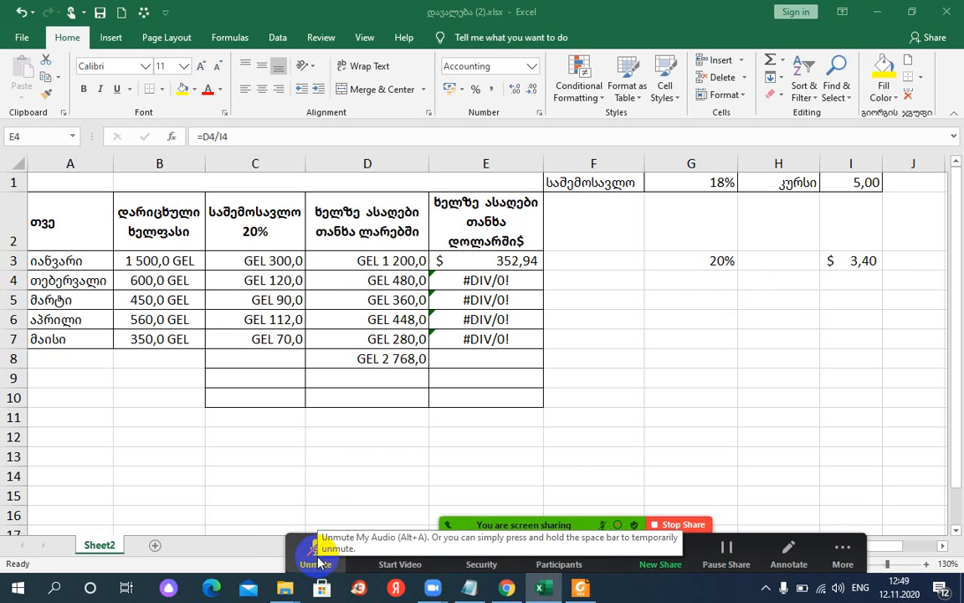
pyautogui.click(318, 563)
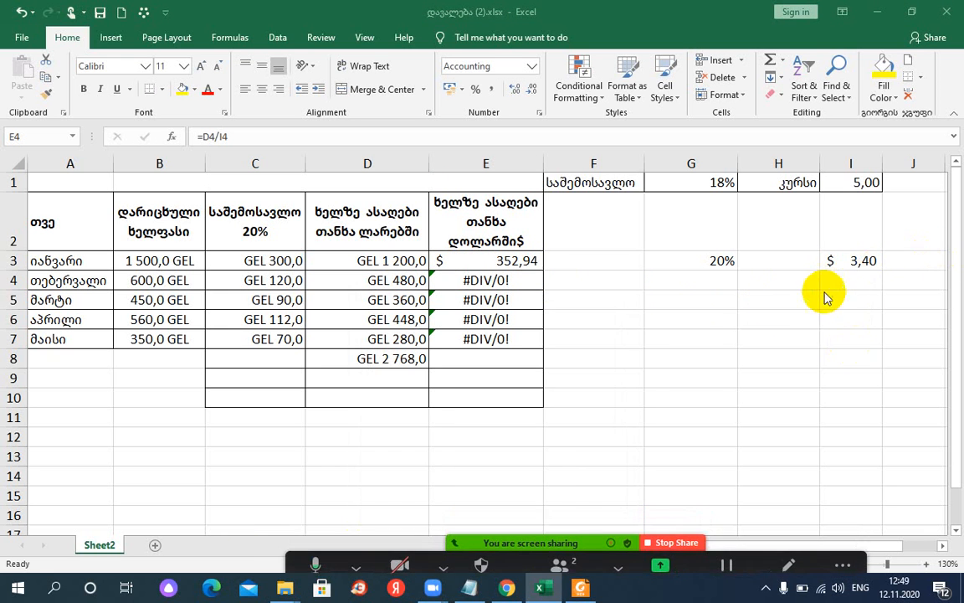
# - Inspect the cell references in the E4 and E5 formulas and compare them with the exchange-rate cell I3
pyautogui.click(494, 283)
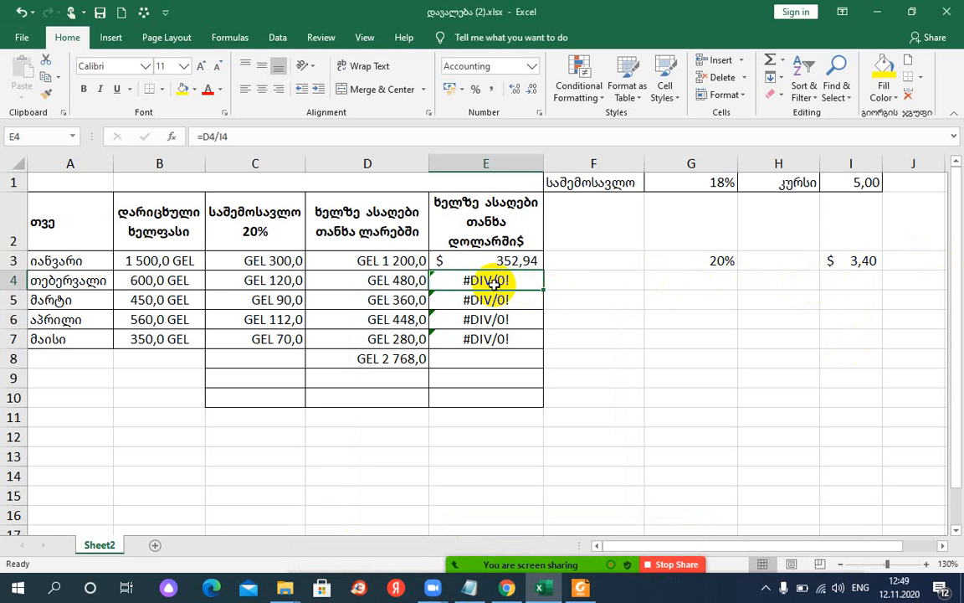
pyautogui.doubleClick(466, 281)
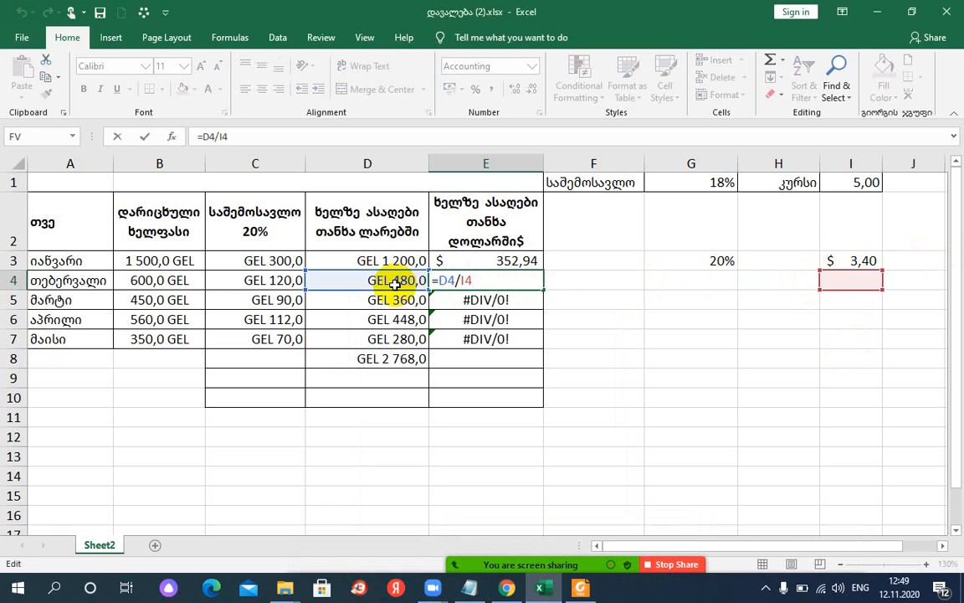
pyautogui.press('Return')
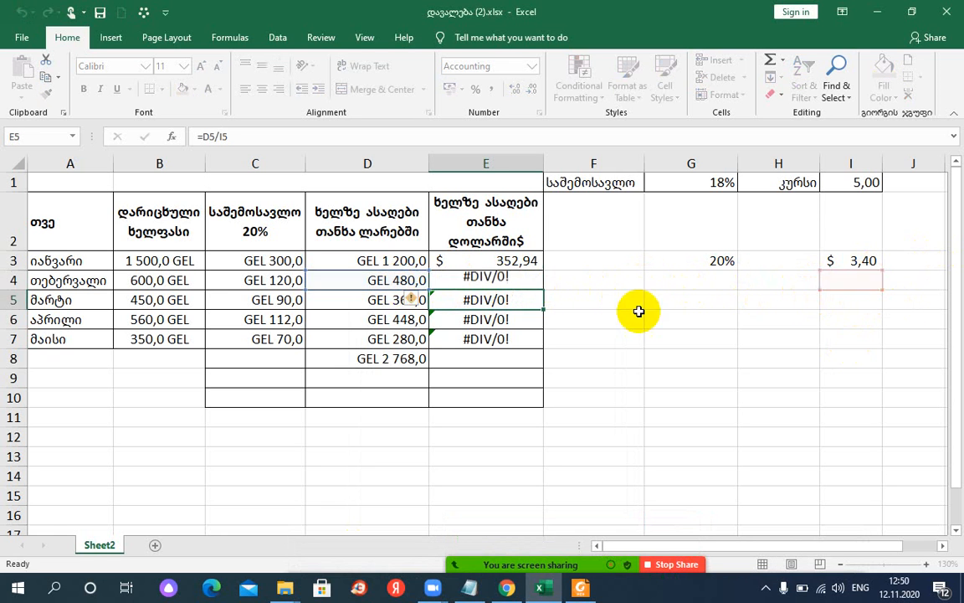
pyautogui.doubleClick(469, 300)
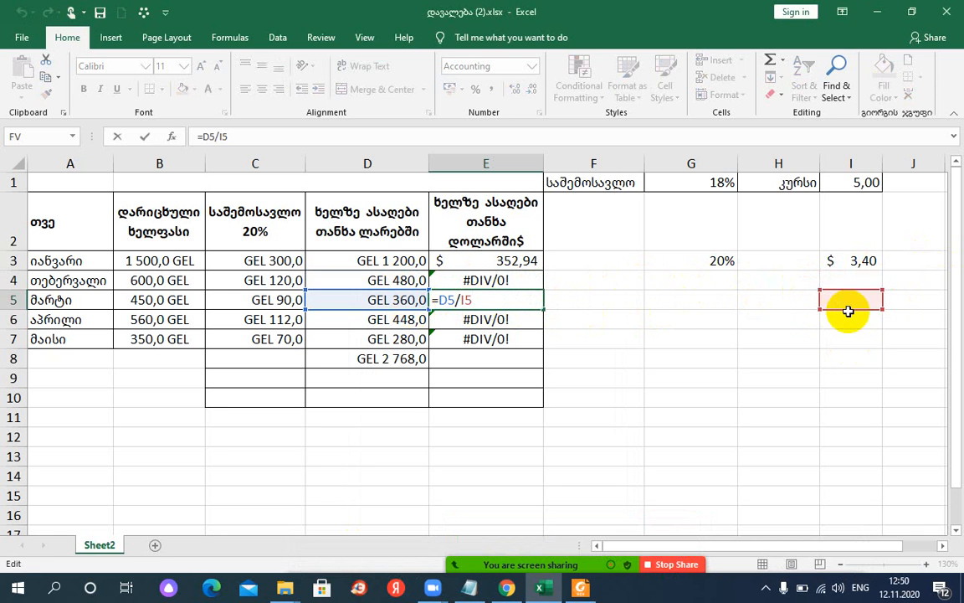
pyautogui.press('Return')
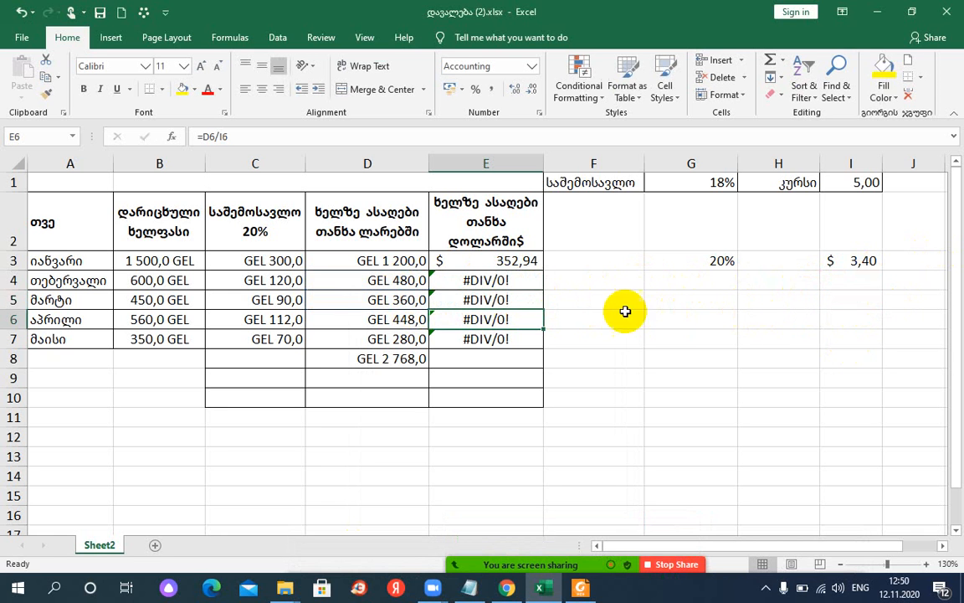
pyautogui.click(502, 279)
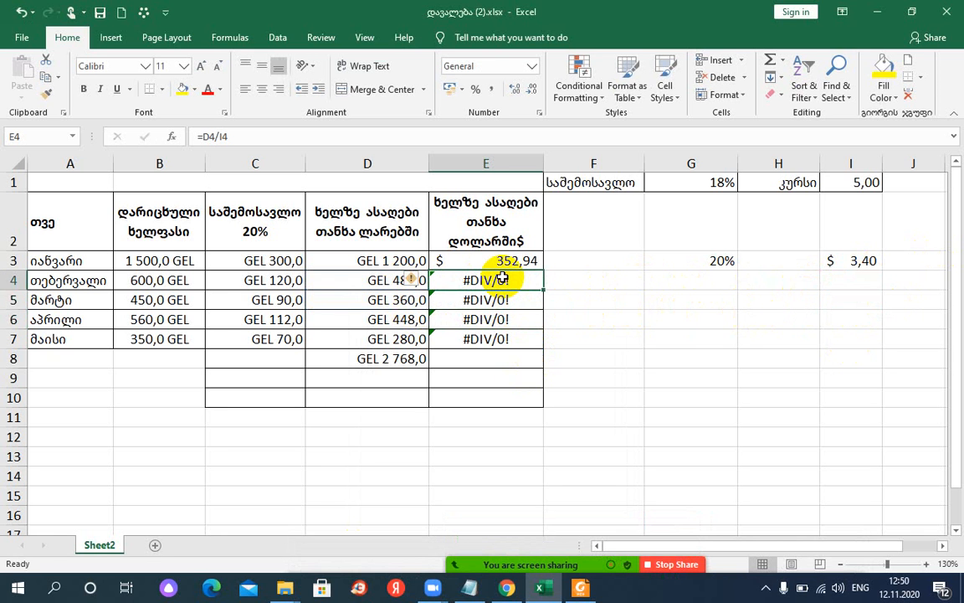
pyautogui.click(869, 262)
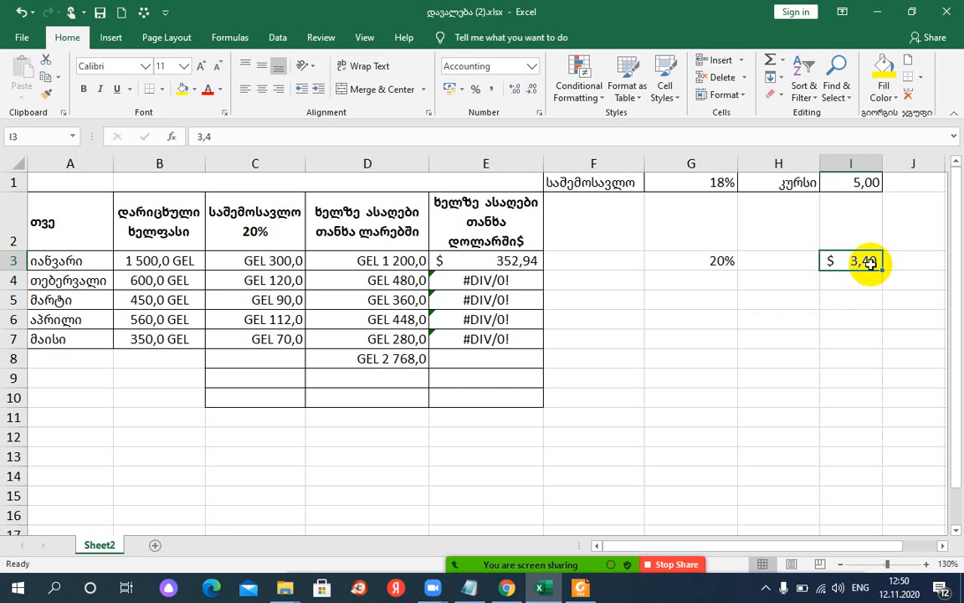
# - Re-enter the dollar conversion in E3 as =D3/$I$3 with an absolute rate reference and fill it down to E7
pyautogui.click(520, 262)
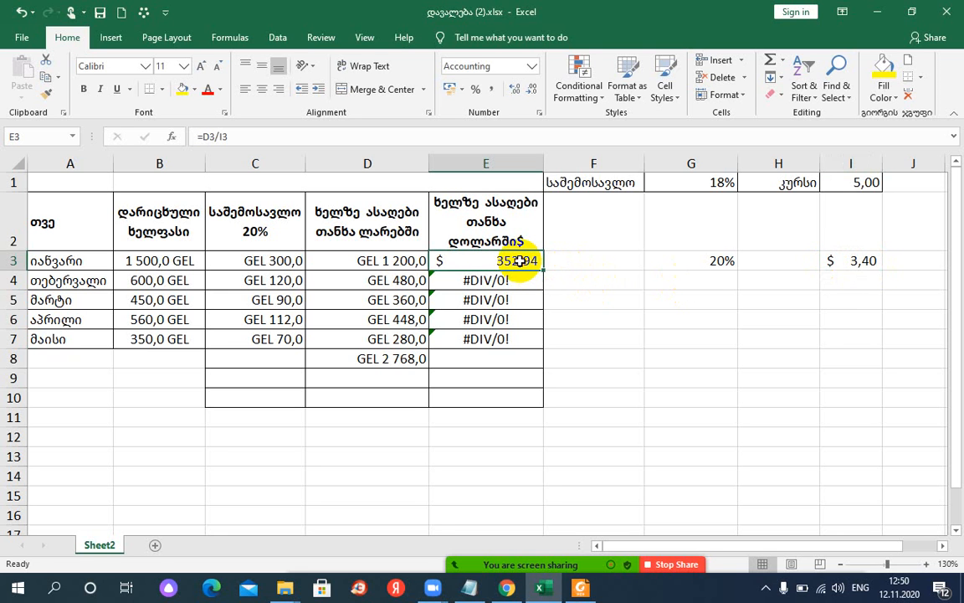
pyautogui.write('=')
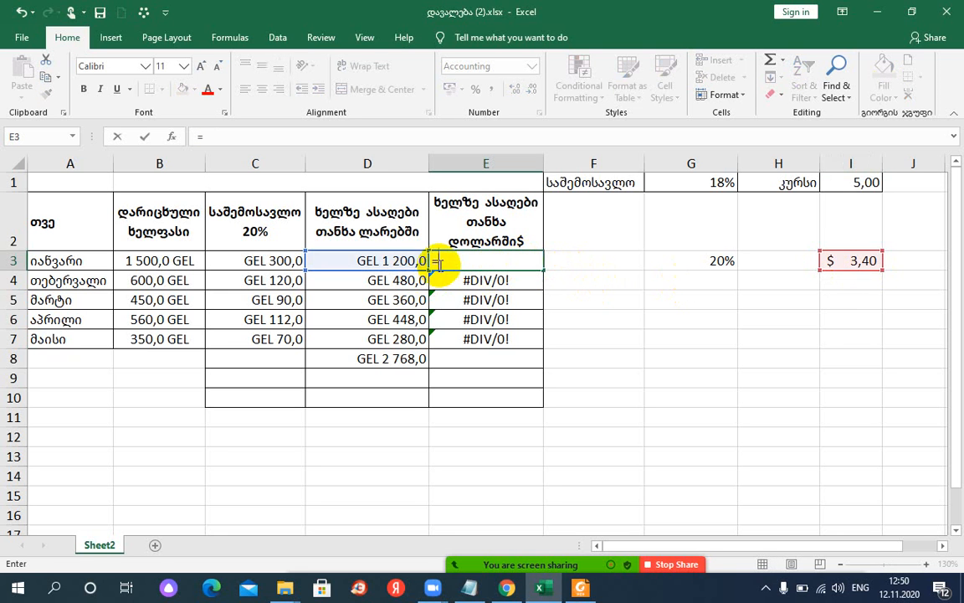
pyautogui.click(404, 262)
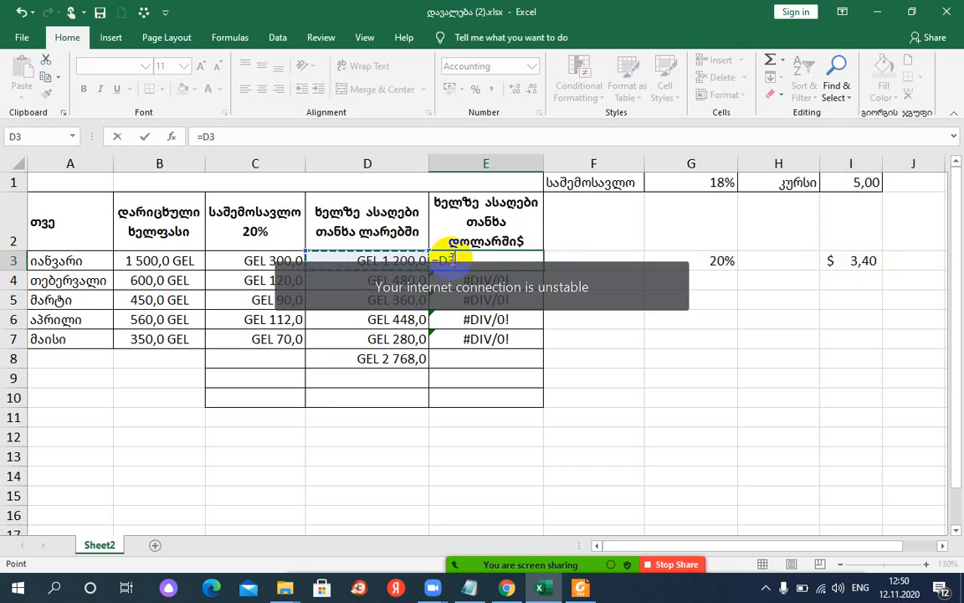
pyautogui.click(471, 260)
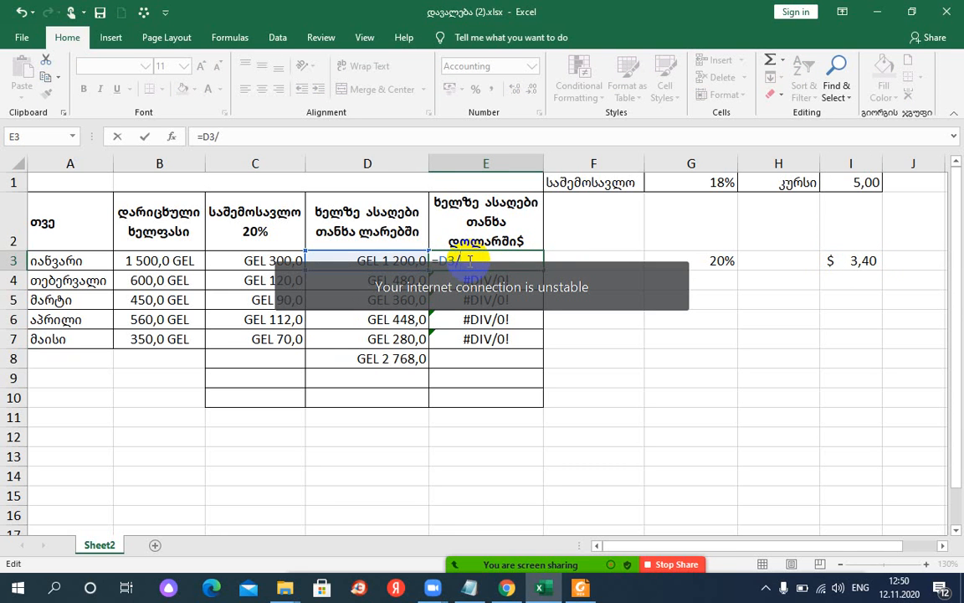
pyautogui.write('/')
pyautogui.click(855, 263)
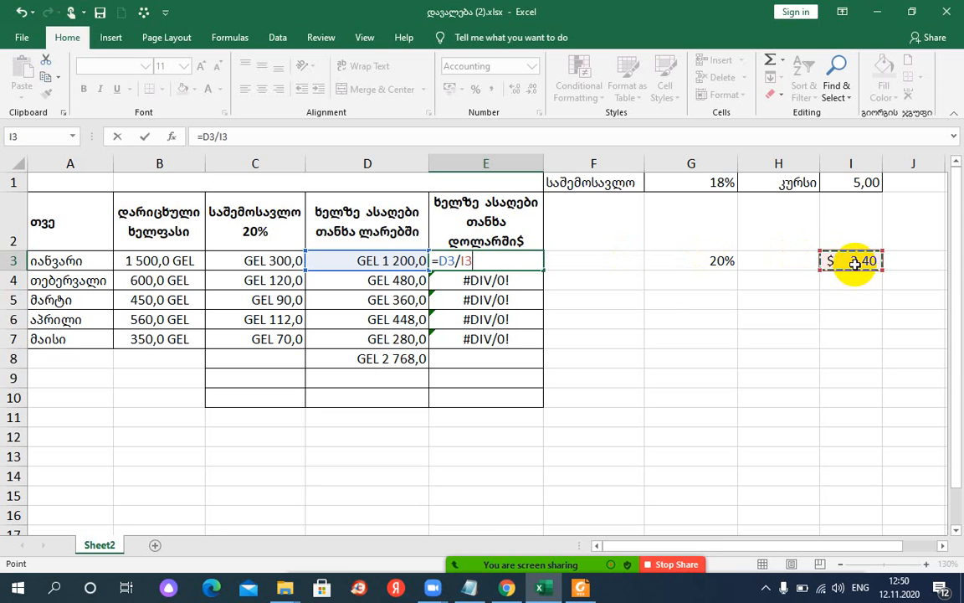
pyautogui.press('F4')
pyautogui.press('Return')
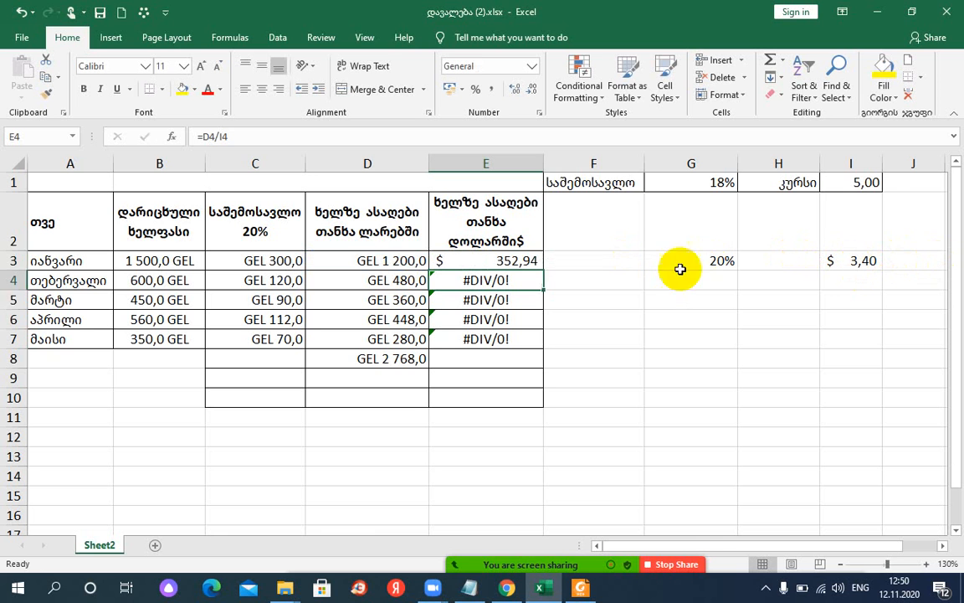
pyautogui.click(512, 257)
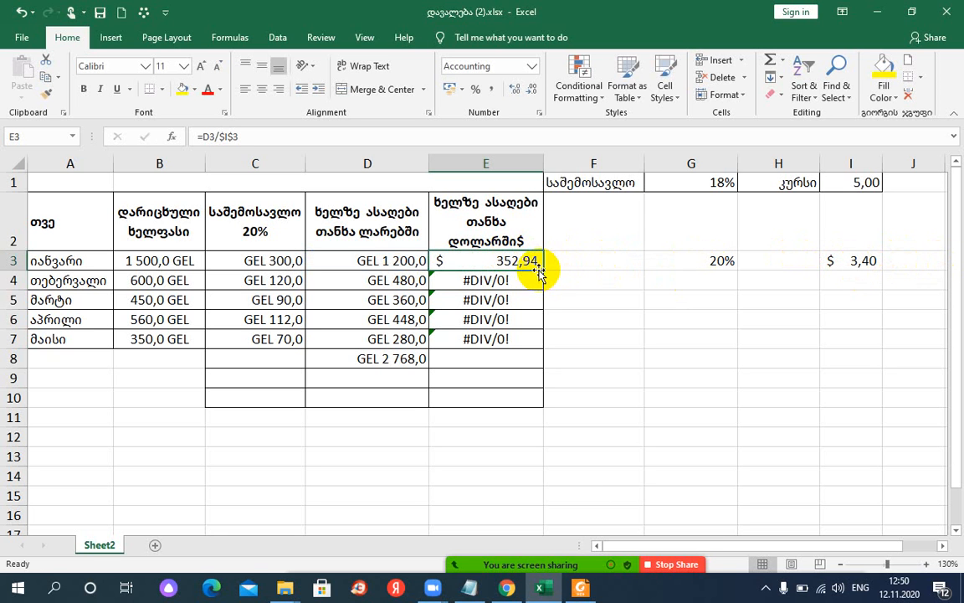
pyautogui.moveTo(542, 270); pyautogui.dragTo(519, 340)
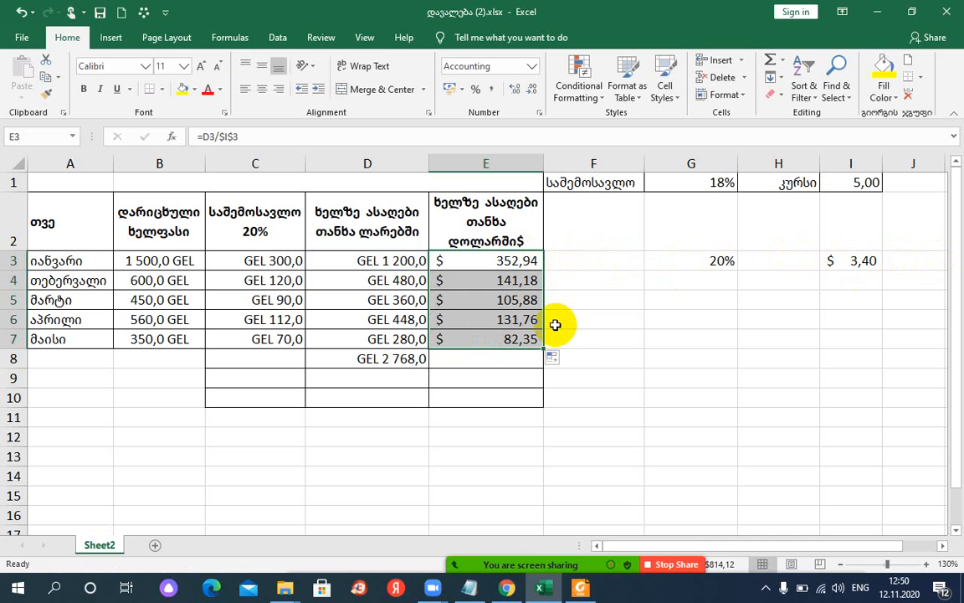
# - Inspect which cells the copied conversion formula in E6 refers to, leaving the formula as it is
pyautogui.click(512, 323)
pyautogui.doubleClick(493, 321)
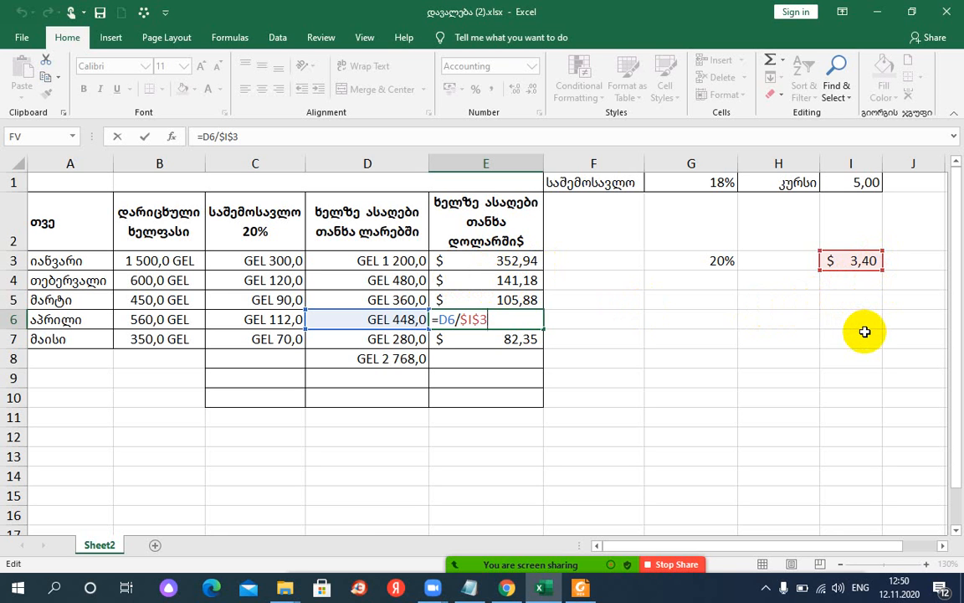
pyautogui.press('Return')
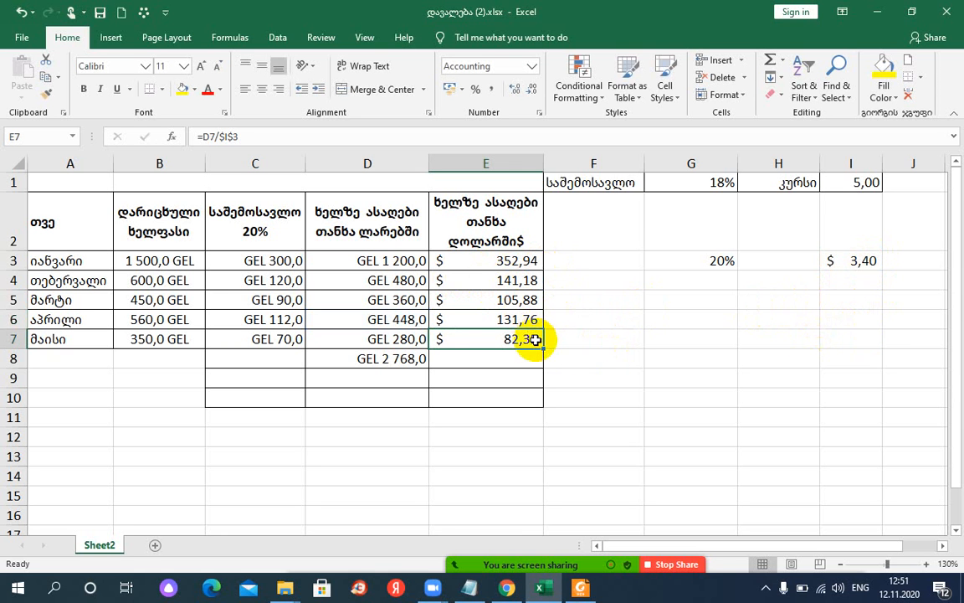
# - Name the exchange-rate cell I3 kursi and reselect the cell to check its name
pyautogui.click(860, 261)
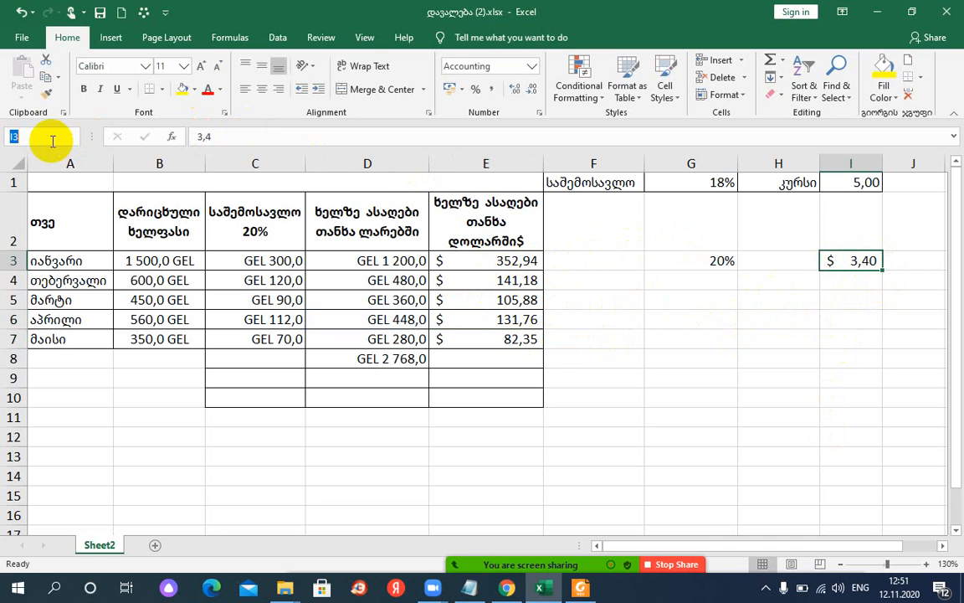
pyautogui.write('kursi')
pyautogui.click(855, 280)
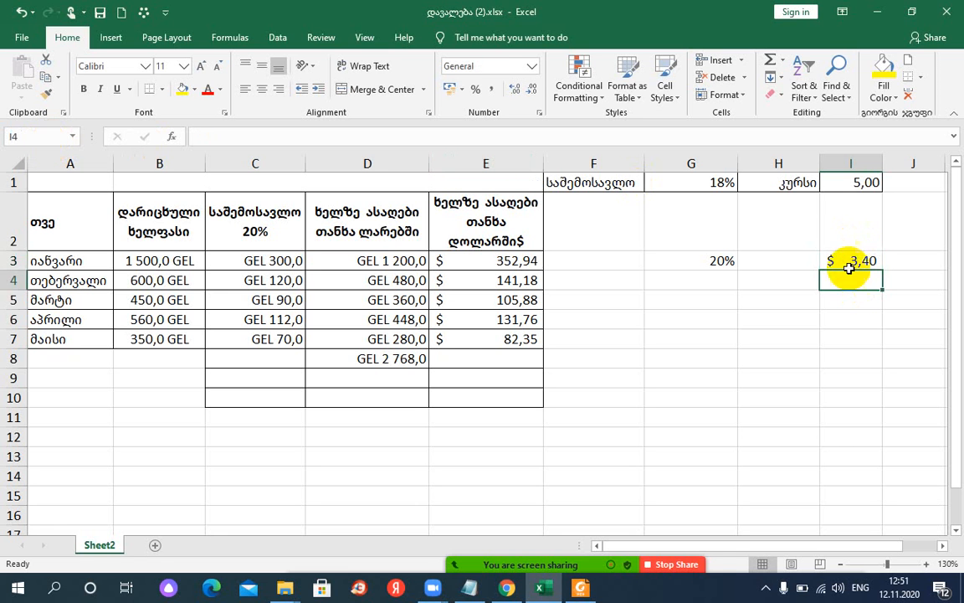
pyautogui.click(850, 258)
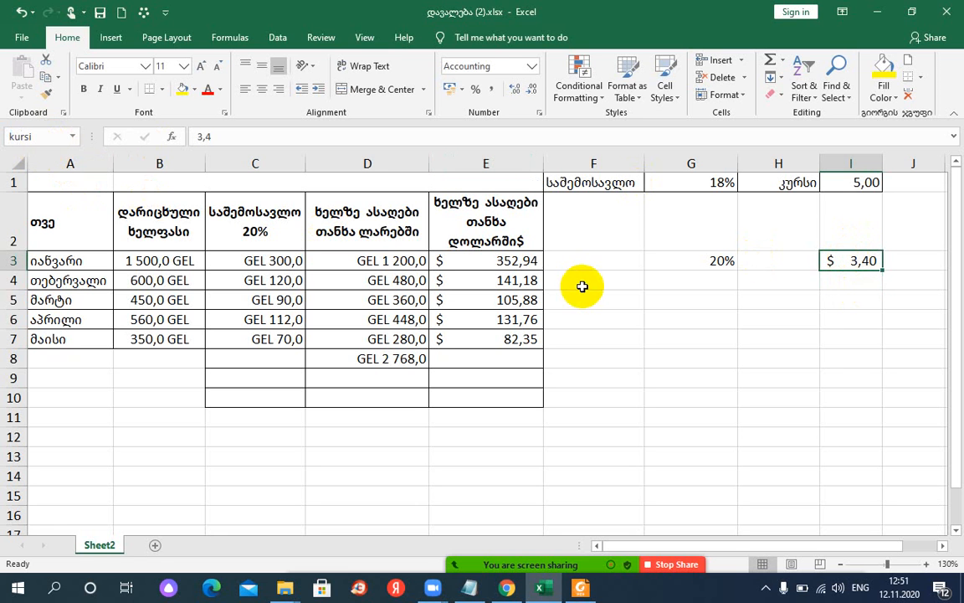
# - Replace January's dollar conversion in E3 with =D3/kursi and fill the formula down to E7
pyautogui.click(522, 261)
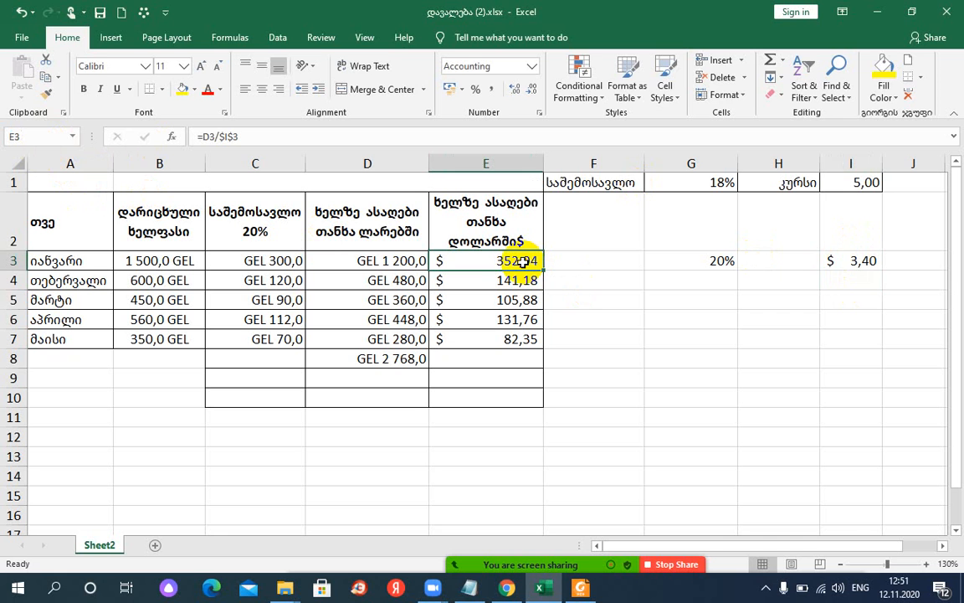
pyautogui.write('=')
pyautogui.click(373, 262)
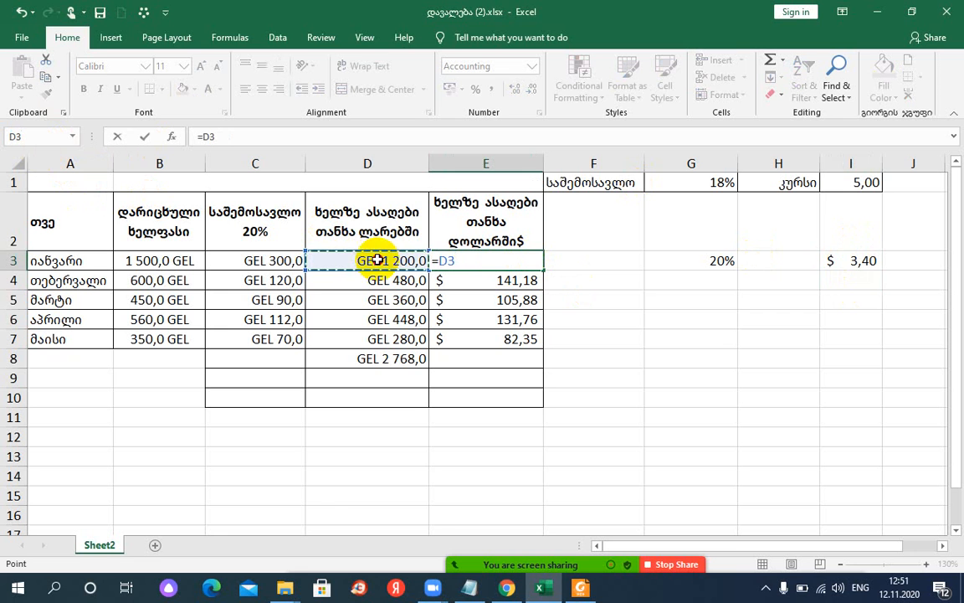
pyautogui.click(483, 262)
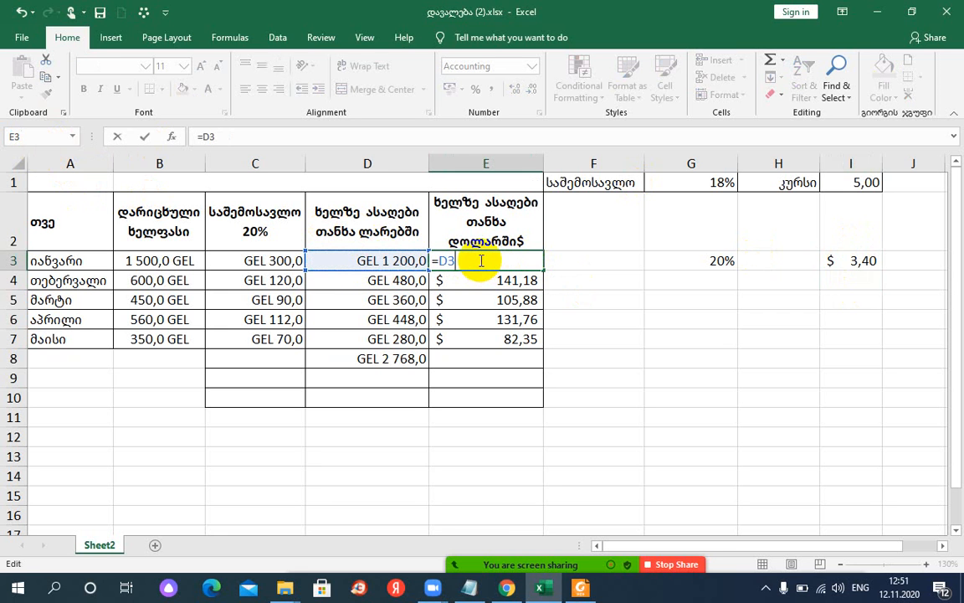
pyautogui.write('/')
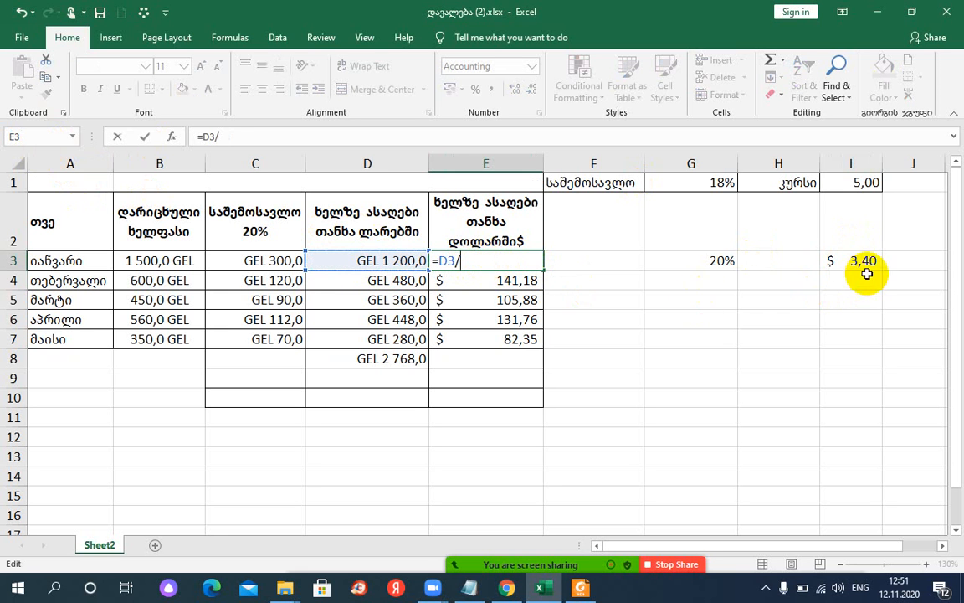
pyautogui.click(863, 261)
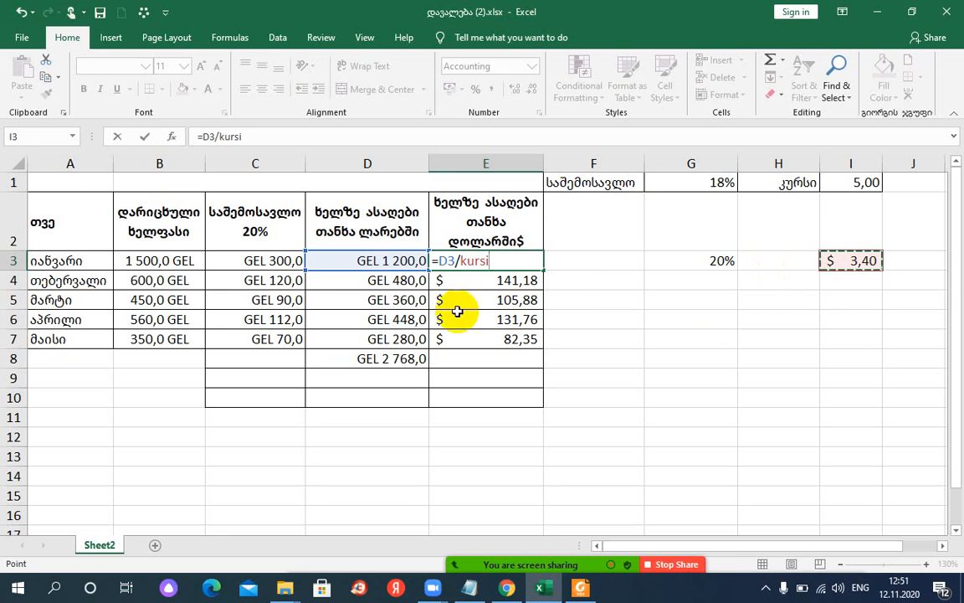
pyautogui.press('Return')
pyautogui.click(502, 261)
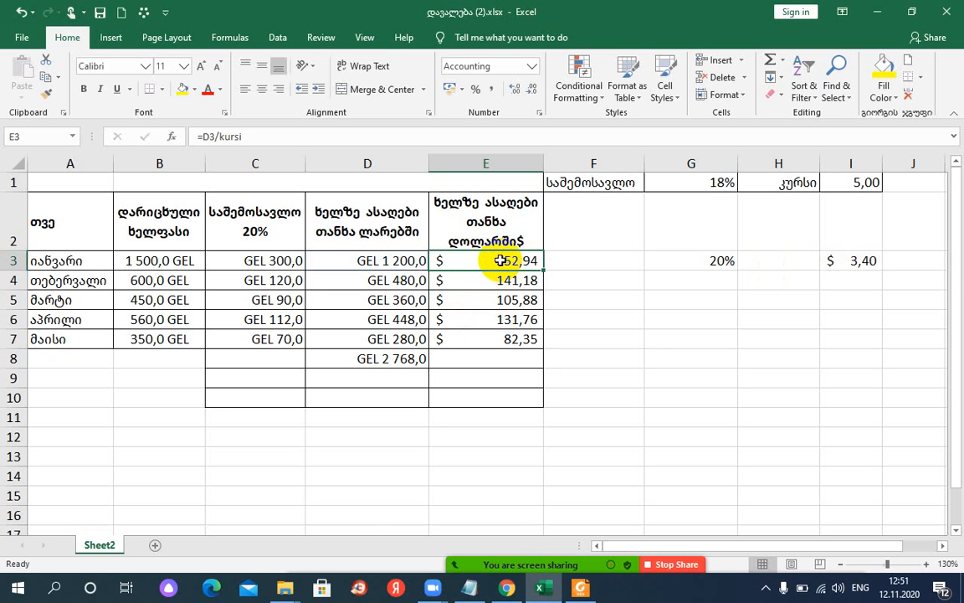
pyautogui.moveTo(545, 271); pyautogui.dragTo(544, 339)
# - Check the copied formulas in E4 and E5 and which cells the E5 formula refers to
pyautogui.click(516, 282)
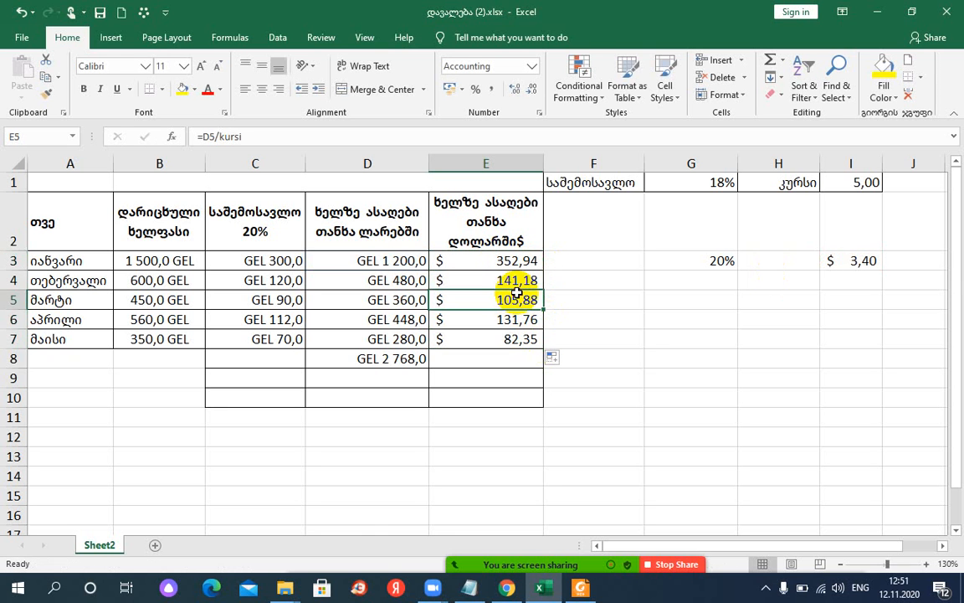
pyautogui.click(516, 295)
pyautogui.doubleClick(515, 298)
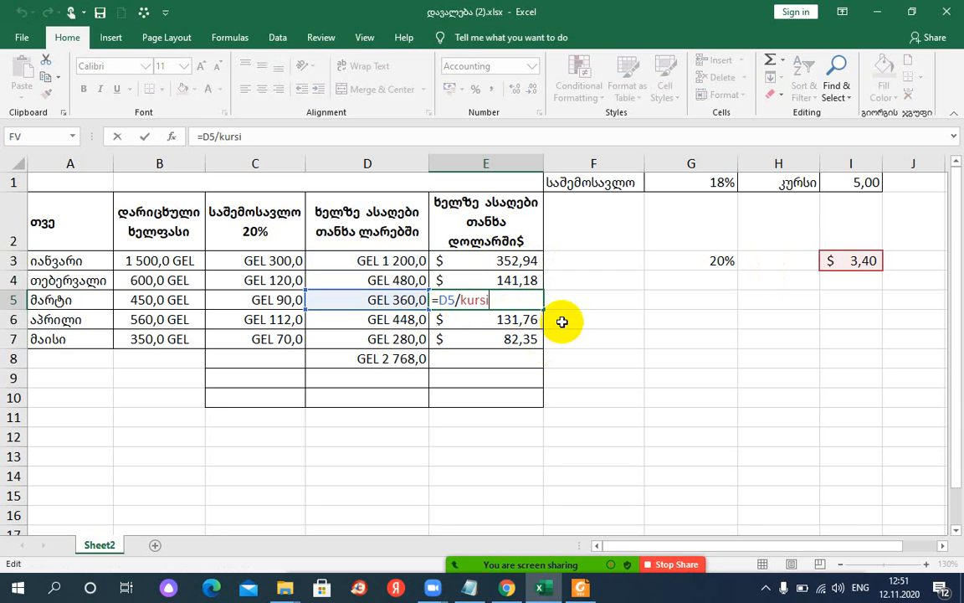
pyautogui.press('Return')
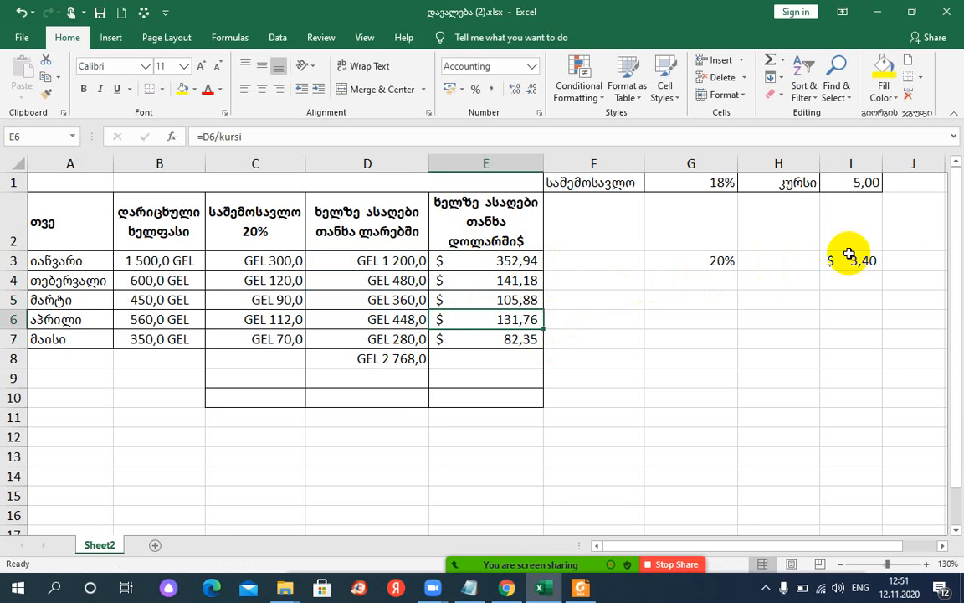